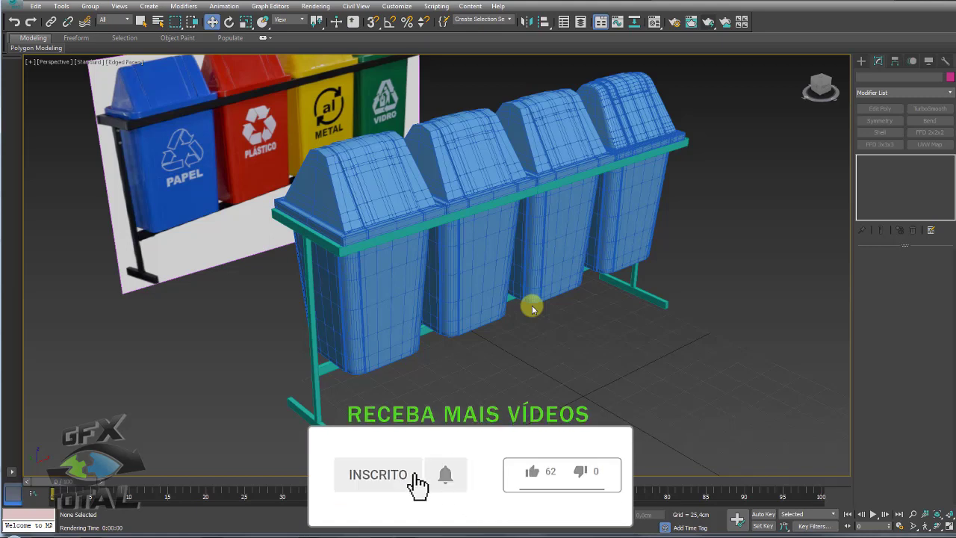
Pan and orbit the view across the bin rack to match the reference photo's blue bin
{"action": "middle_click_drag", "start_coordinate": [335, 211], "coordinate": [423, 252]}
{"action": "scroll", "coordinate": [423, 253], "scroll_direction": "down", "scroll_amount": 3}
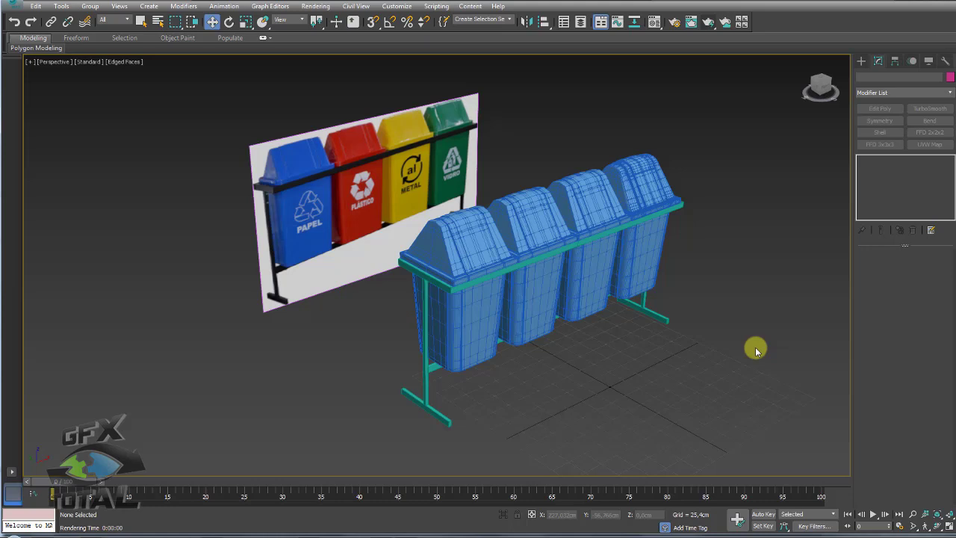
{"action": "scroll", "coordinate": [247, 205], "scroll_direction": "up", "scroll_amount": 1}
{"action": "scroll", "coordinate": [254, 217], "scroll_direction": "up", "scroll_amount": 4}
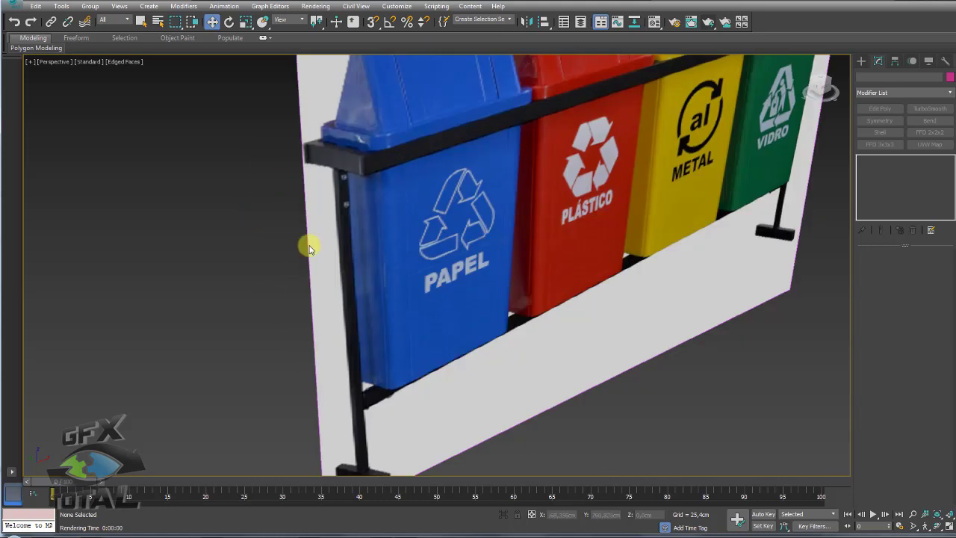
{"action": "middle_click_drag", "start_coordinate": [477, 261], "coordinate": [309, 321]}
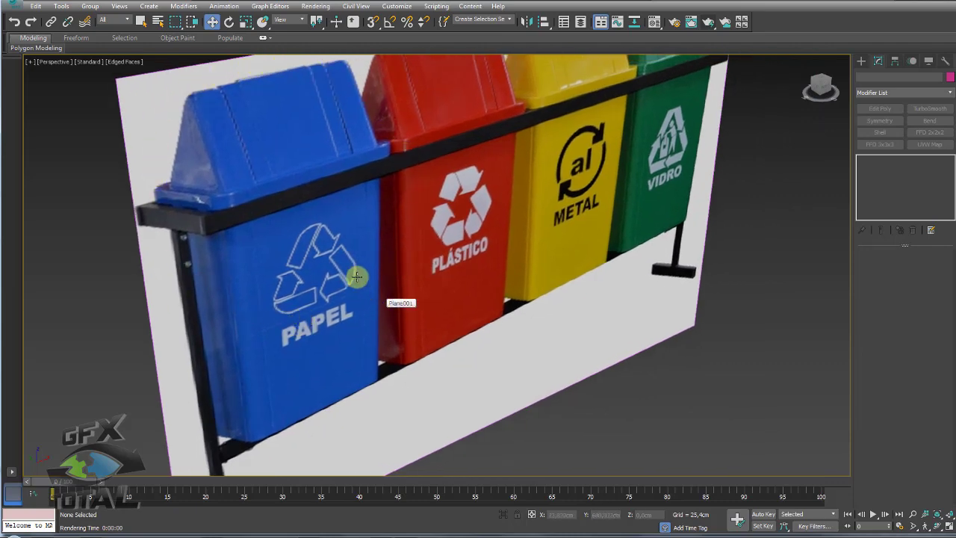
{"action": "mouse_move", "coordinate": [360, 226]}
{"action": "left_mouse_down"}
{"action": "mouse_move", "coordinate": [344, 328]}
{"action": "mouse_move", "coordinate": [262, 345]}
{"action": "mouse_move", "coordinate": [260, 272]}
{"action": "mouse_move", "coordinate": [315, 216]}
{"action": "mouse_move", "coordinate": [359, 209]}
{"action": "left_mouse_up"}
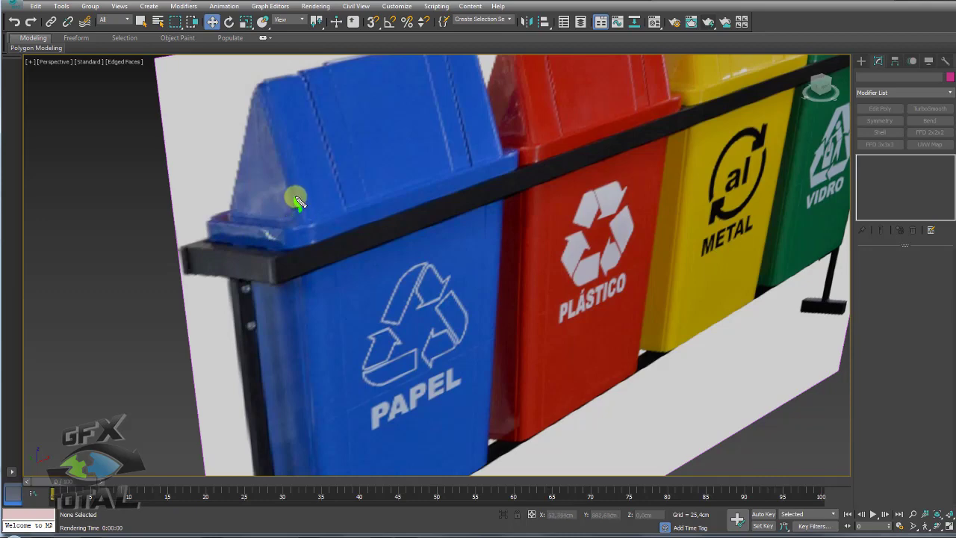
{"action": "left_click_drag", "start_coordinate": [297, 201], "coordinate": [273, 121]}
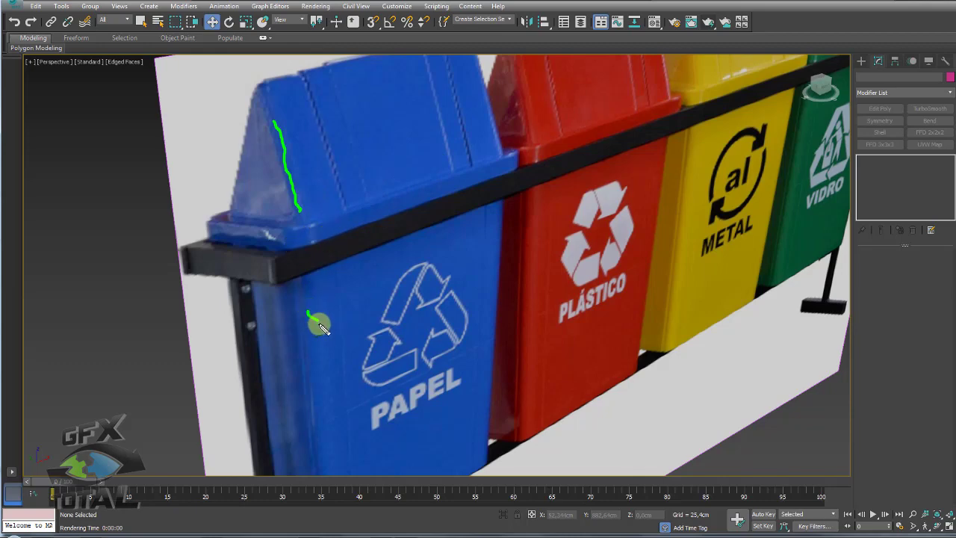
{"action": "left_click_drag", "start_coordinate": [307, 312], "coordinate": [352, 371]}
{"action": "mouse_move", "coordinate": [493, 222]}
{"action": "left_mouse_down"}
{"action": "mouse_move", "coordinate": [470, 256]}
{"action": "mouse_move", "coordinate": [486, 271]}
{"action": "mouse_move", "coordinate": [495, 231]}
{"action": "mouse_move", "coordinate": [504, 255]}
{"action": "left_mouse_up"}
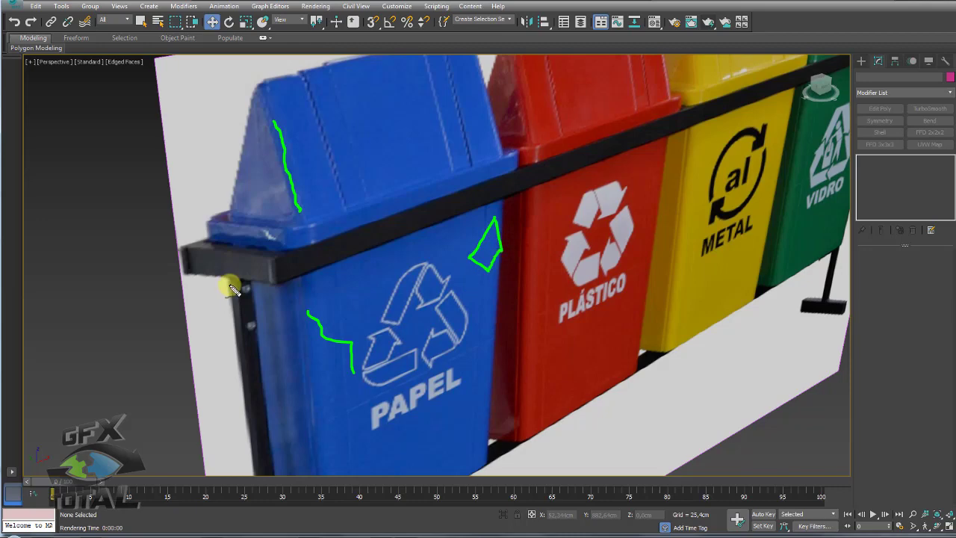
{"action": "key", "text": "Escape"}
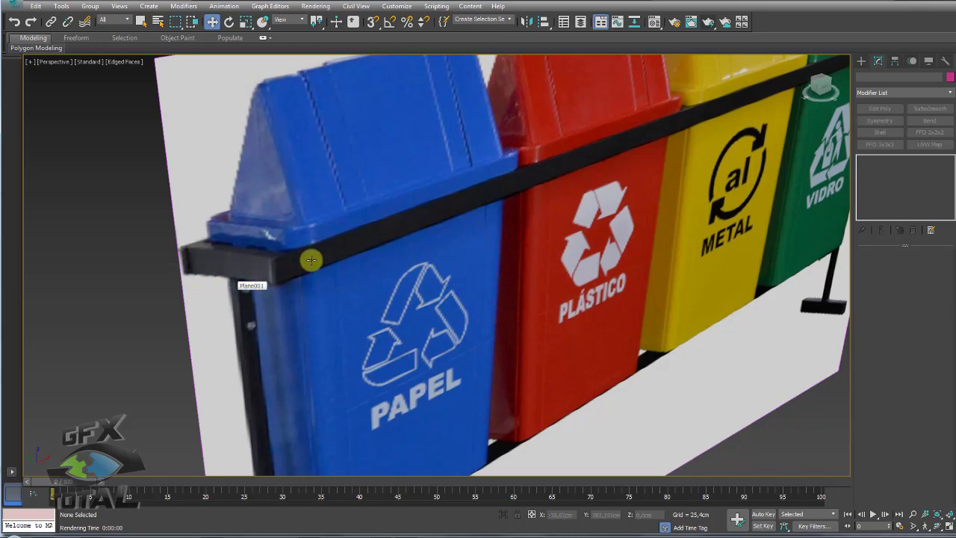
{"action": "scroll", "coordinate": [446, 285], "scroll_direction": "down", "scroll_amount": 5}
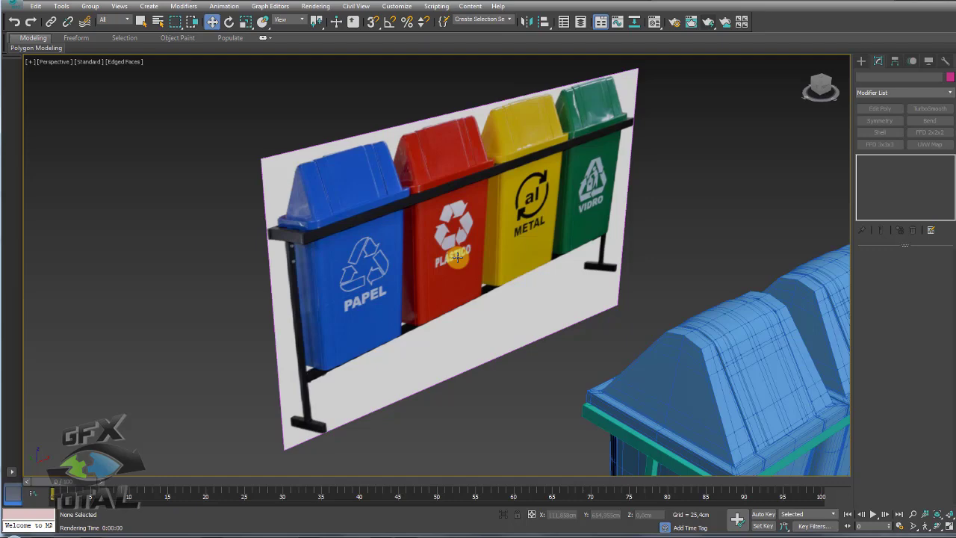
Select the leftmost bin and drag material slot 1 onto it from the Material Editor
{"action": "scroll", "coordinate": [448, 254], "scroll_direction": "down", "scroll_amount": 5}
{"action": "scroll", "coordinate": [478, 291], "scroll_direction": "down", "scroll_amount": 3}
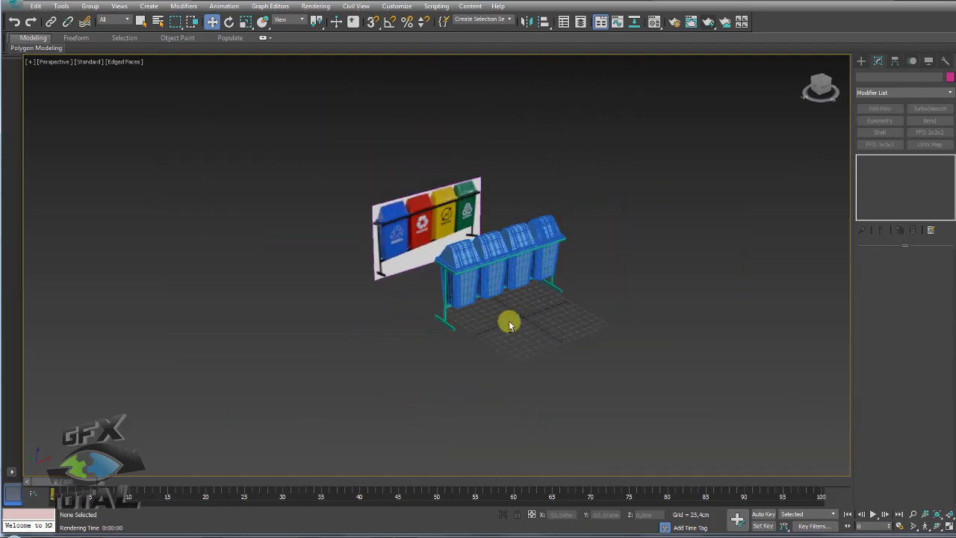
{"action": "scroll", "coordinate": [448, 277], "scroll_direction": "up", "scroll_amount": 2}
{"action": "scroll", "coordinate": [454, 243], "scroll_direction": "up", "scroll_amount": 4}
{"action": "left_click", "coordinate": [457, 246]}
{"action": "left_click", "coordinate": [477, 335]}
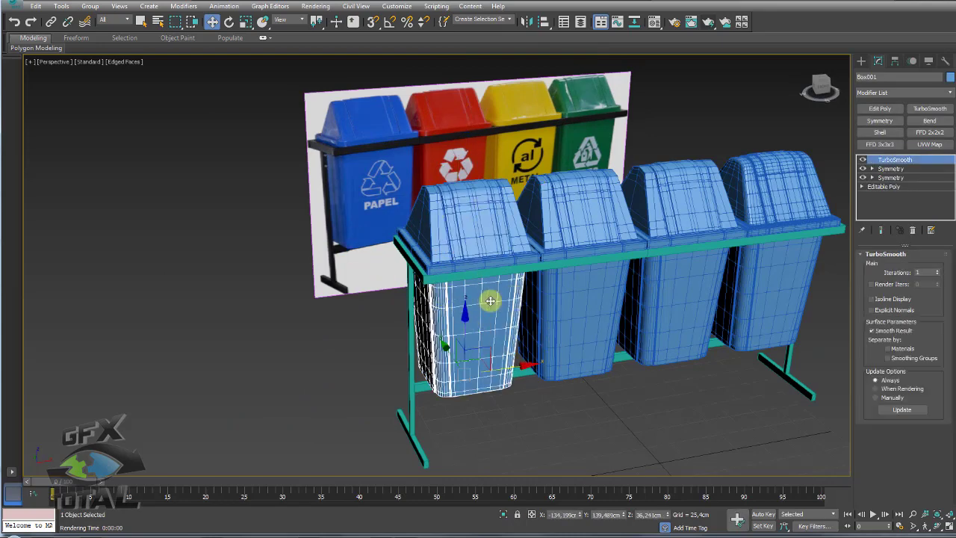
{"action": "left_click", "coordinate": [653, 21]}
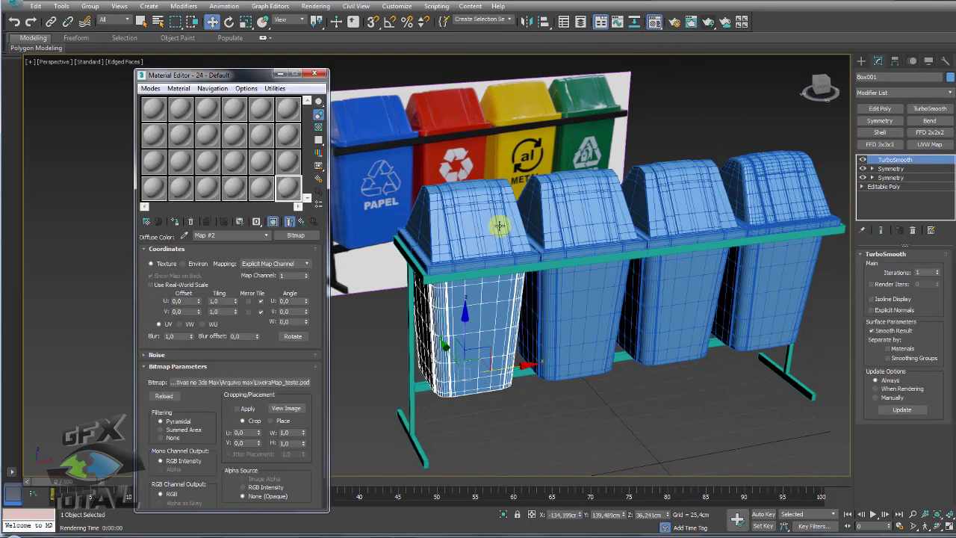
{"action": "scroll", "coordinate": [486, 254], "scroll_direction": "up", "scroll_amount": 2}
{"action": "scroll", "coordinate": [473, 239], "scroll_direction": "up", "scroll_amount": 1}
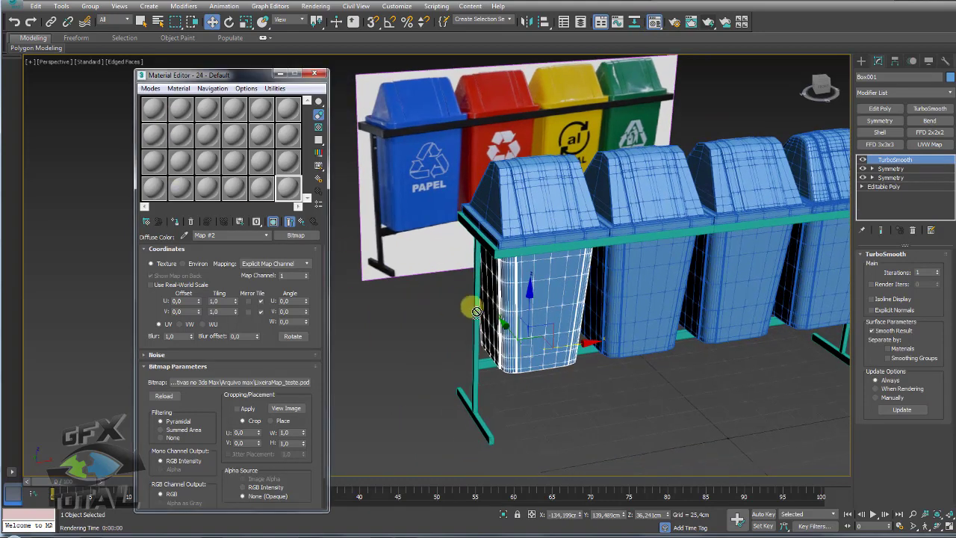
{"action": "left_click_drag", "start_coordinate": [475, 311], "coordinate": [539, 302]}
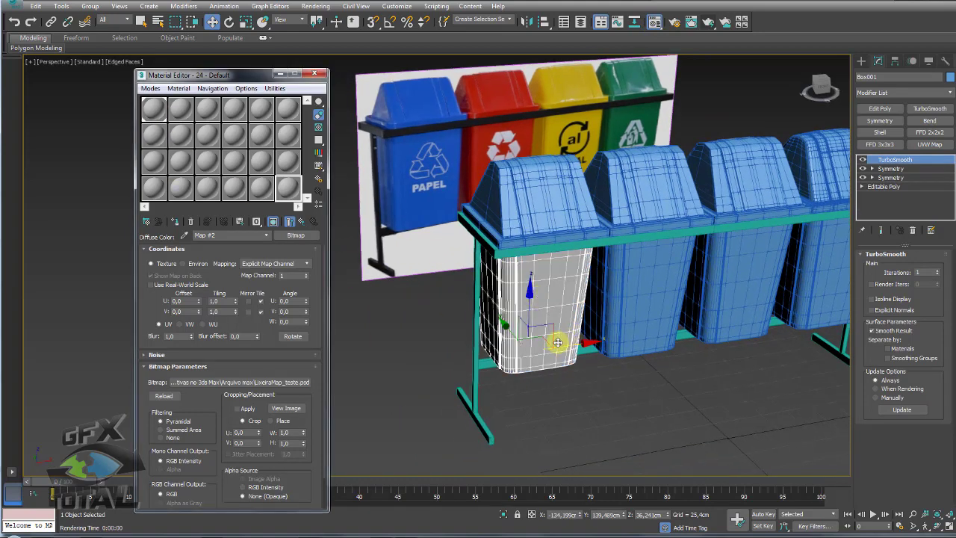
Set the material's Diffuse map to a Bitmap using papel.jpg from the Texturas folder
{"action": "left_click", "coordinate": [154, 109]}
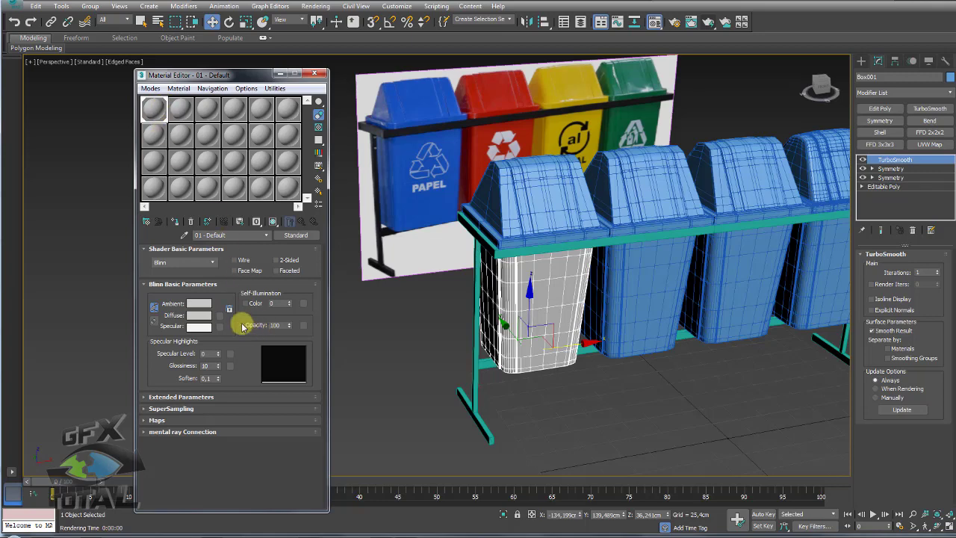
{"action": "left_click", "coordinate": [220, 315]}
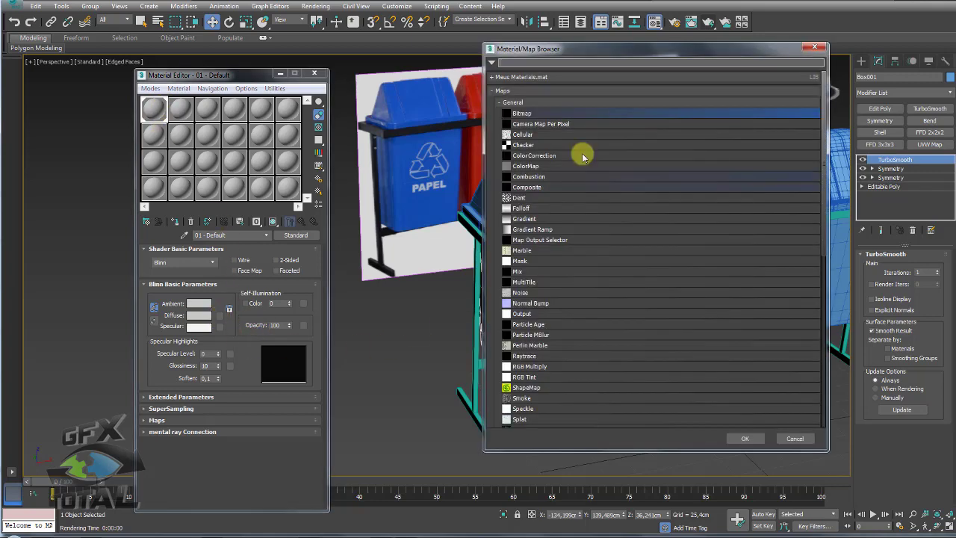
{"action": "double_click", "coordinate": [521, 114]}
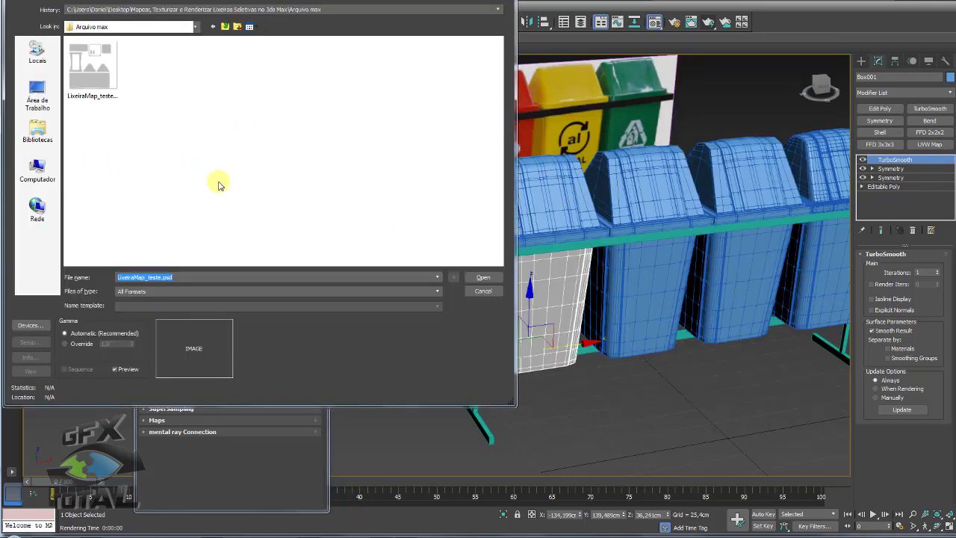
{"action": "left_click", "coordinate": [257, 211]}
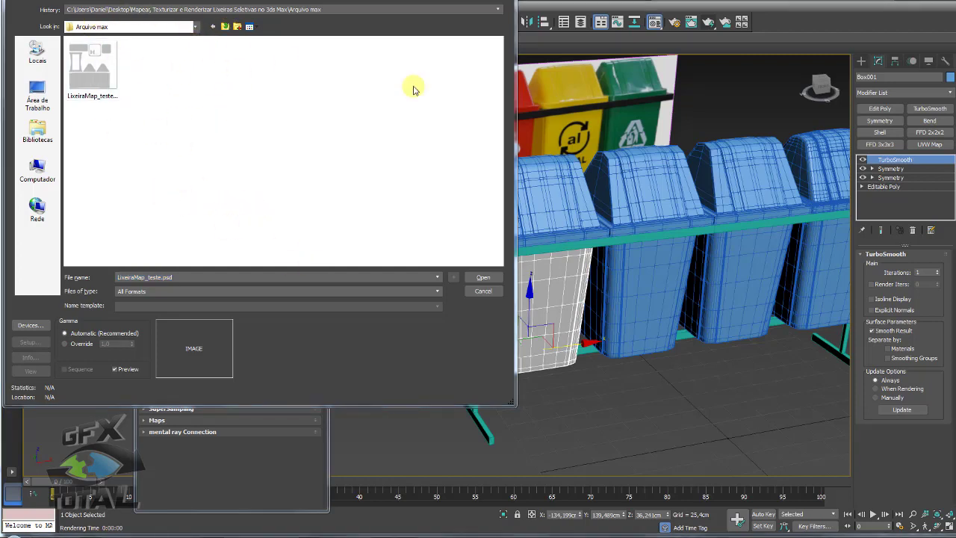
{"action": "left_click", "coordinate": [225, 27]}
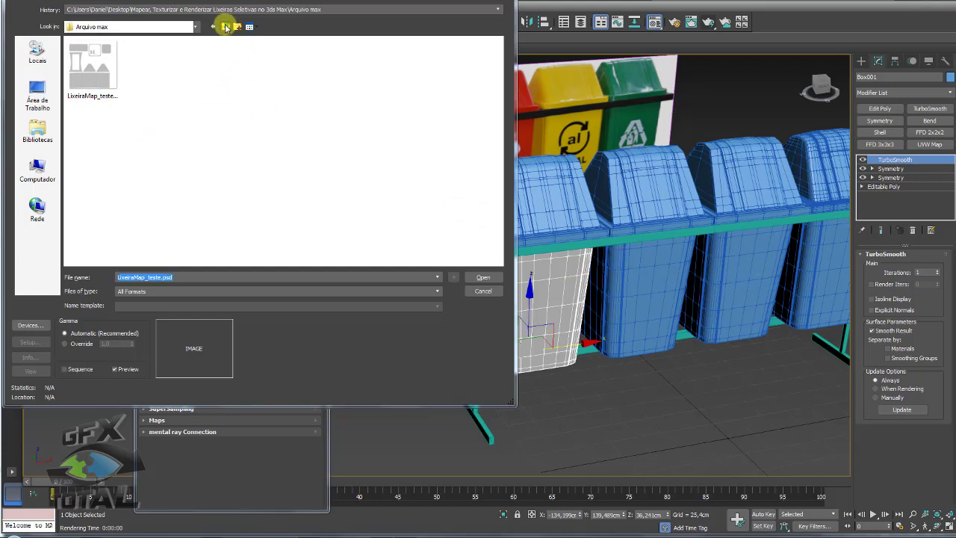
{"action": "left_click", "coordinate": [102, 65]}
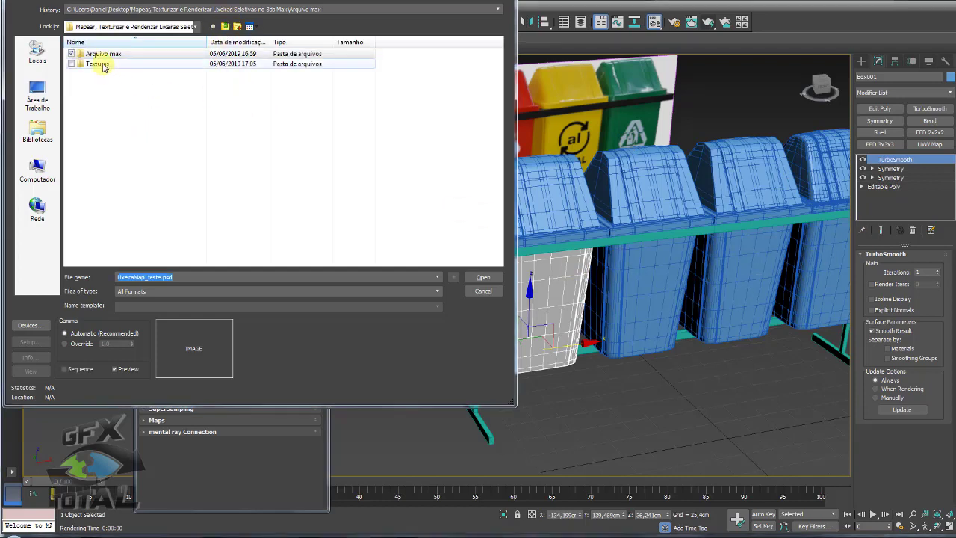
{"action": "double_click", "coordinate": [103, 66]}
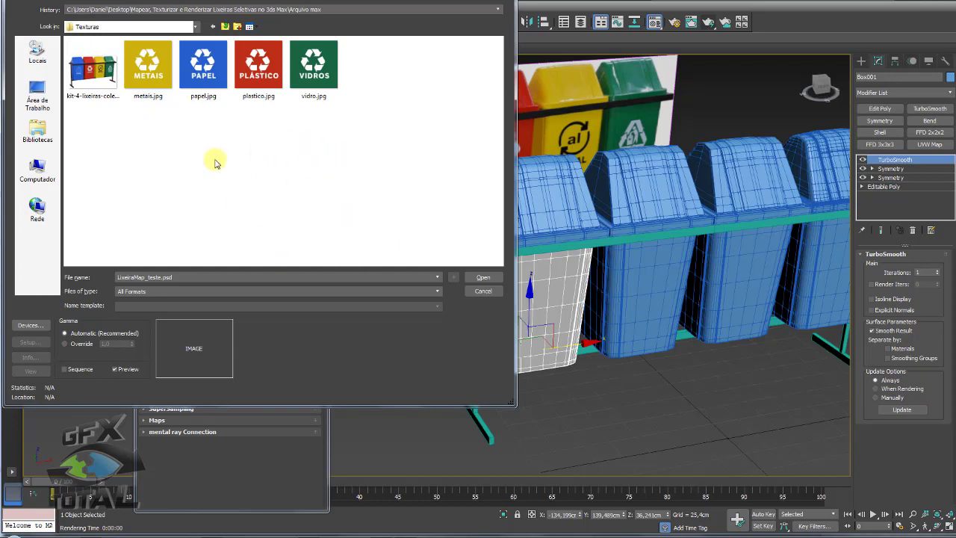
{"action": "left_click", "coordinate": [147, 68]}
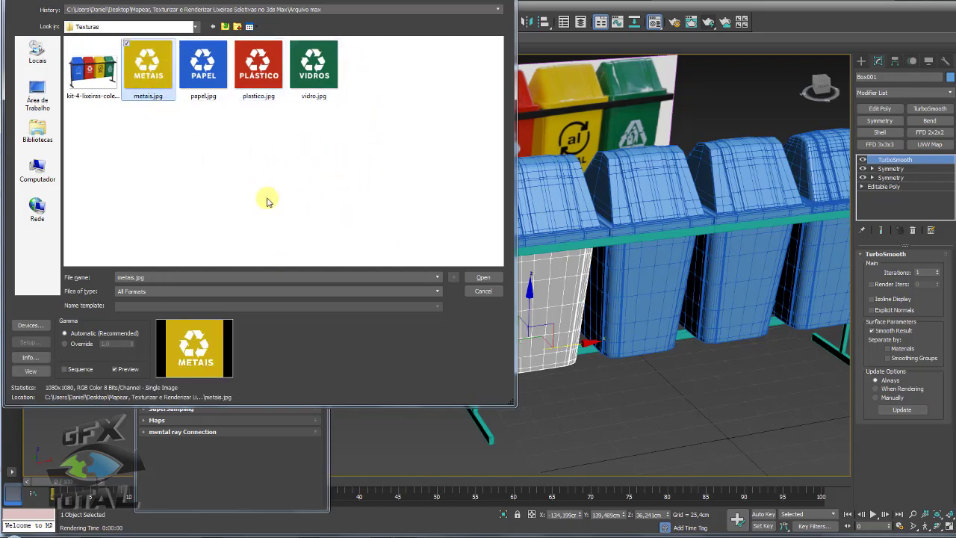
{"action": "left_click", "coordinate": [203, 99]}
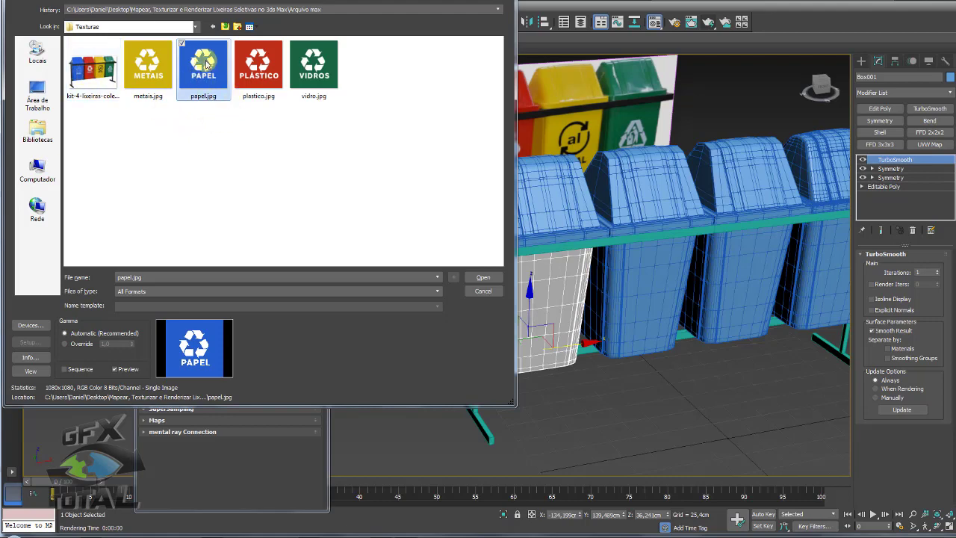
{"action": "left_click", "coordinate": [484, 276]}
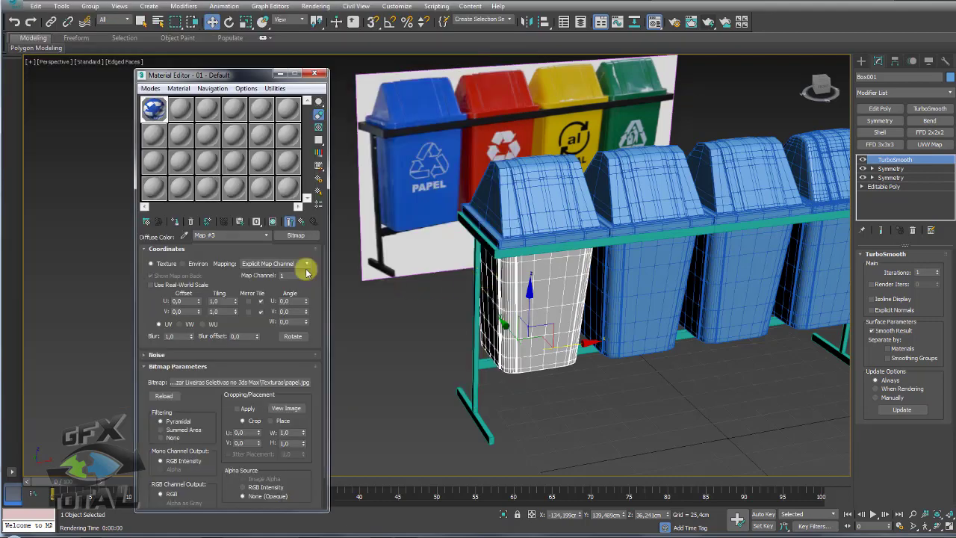
Show the papel material shaded on the front bin and orbit beneath it, revealing mirrored PAPEL lettering
{"action": "left_click", "coordinate": [273, 222]}
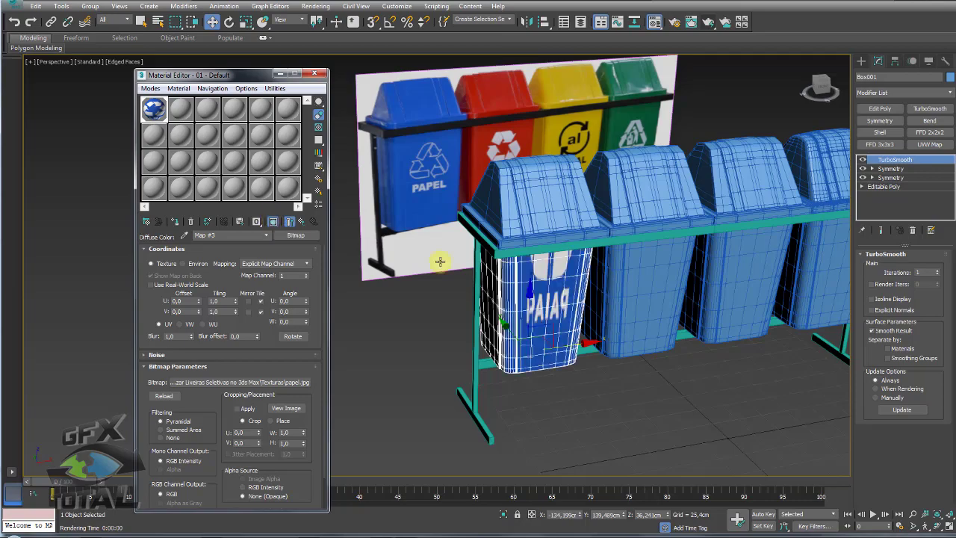
{"action": "mouse_move", "coordinate": [589, 321]}
{"action": "middle_mouse_down", "text": "alt"}
{"action": "mouse_move", "coordinate": [633, 287]}
{"action": "mouse_move", "coordinate": [488, 294]}
{"action": "mouse_move", "coordinate": [502, 294]}
{"action": "middle_mouse_up", "text": "alt"}
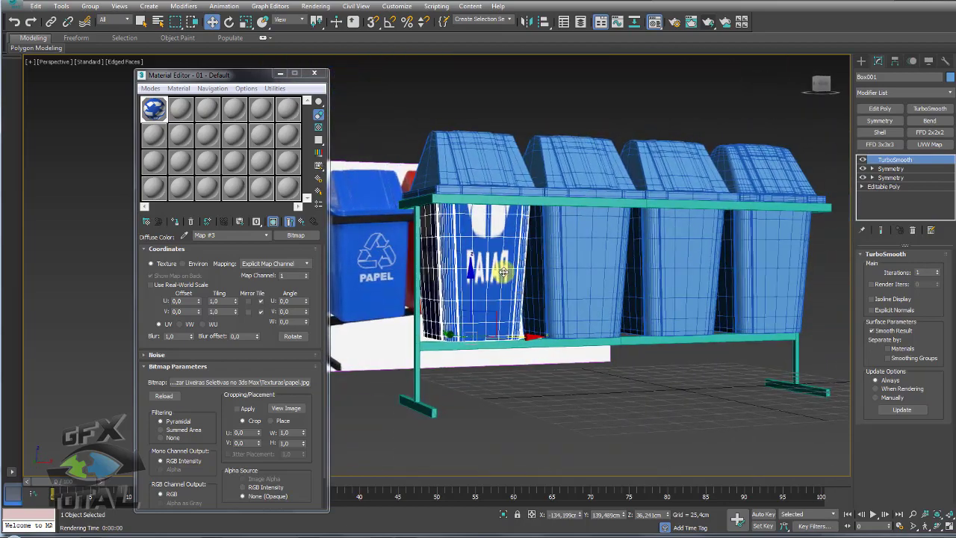
{"action": "scroll", "coordinate": [470, 304], "scroll_direction": "up", "scroll_amount": 5}
{"action": "scroll", "coordinate": [427, 218], "scroll_direction": "down", "scroll_amount": 2}
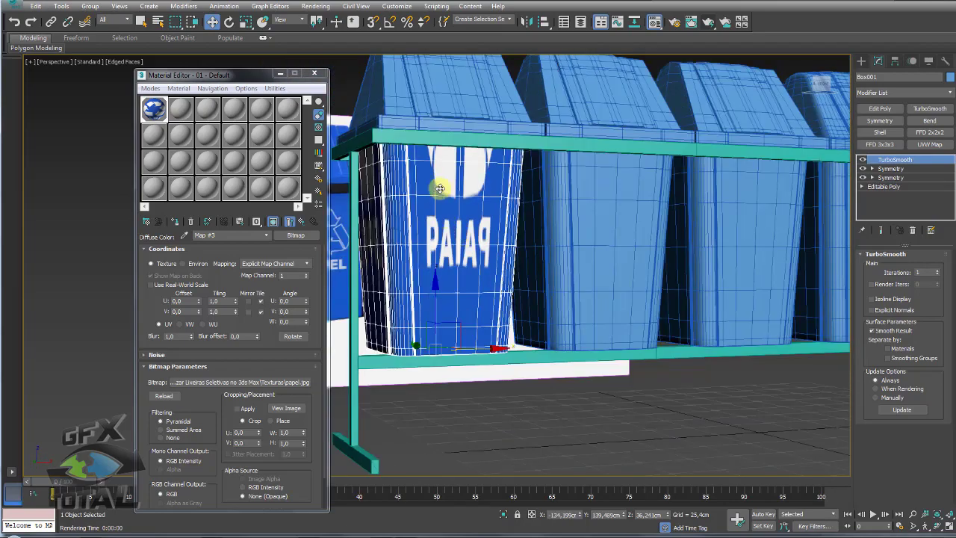
{"action": "mouse_move", "coordinate": [418, 178]}
{"action": "left_mouse_down"}
{"action": "mouse_move", "coordinate": [490, 176]}
{"action": "mouse_move", "coordinate": [504, 198]}
{"action": "mouse_move", "coordinate": [442, 299]}
{"action": "mouse_move", "coordinate": [418, 182]}
{"action": "left_mouse_up"}
{"action": "middle_click_drag", "start_coordinate": [396, 243], "coordinate": [339, 323], "text": "alt"}
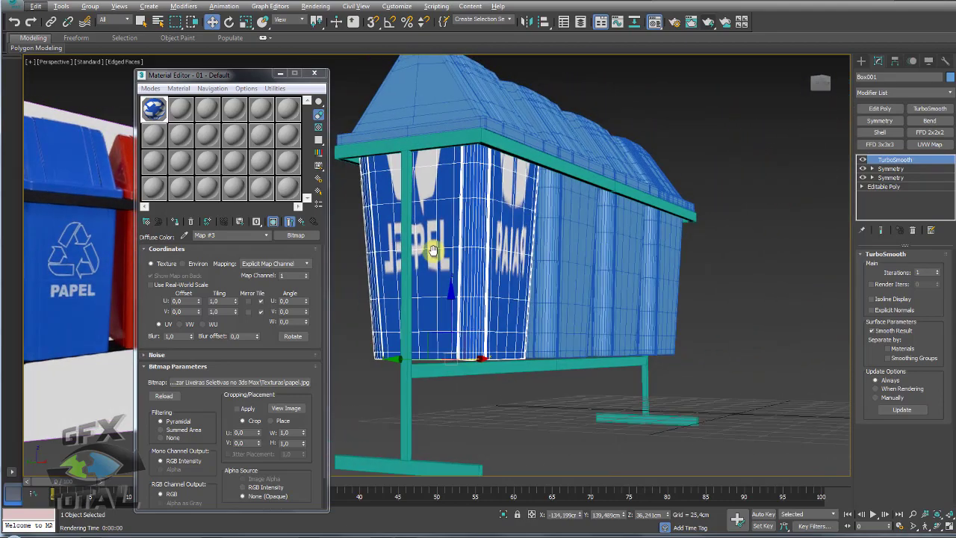
{"action": "mouse_move", "coordinate": [415, 183]}
{"action": "middle_mouse_down", "text": "alt"}
{"action": "mouse_move", "coordinate": [512, 180]}
{"action": "mouse_move", "coordinate": [478, 172]}
{"action": "mouse_move", "coordinate": [461, 216]}
{"action": "mouse_move", "coordinate": [519, 201]}
{"action": "mouse_move", "coordinate": [636, 249]}
{"action": "mouse_move", "coordinate": [491, 249]}
{"action": "mouse_move", "coordinate": [416, 228]}
{"action": "mouse_move", "coordinate": [346, 237]}
{"action": "mouse_move", "coordinate": [421, 266]}
{"action": "mouse_move", "coordinate": [522, 254]}
{"action": "mouse_move", "coordinate": [460, 234]}
{"action": "middle_mouse_up", "text": "alt"}
{"action": "scroll", "coordinate": [434, 266], "scroll_direction": "down", "scroll_amount": 5}
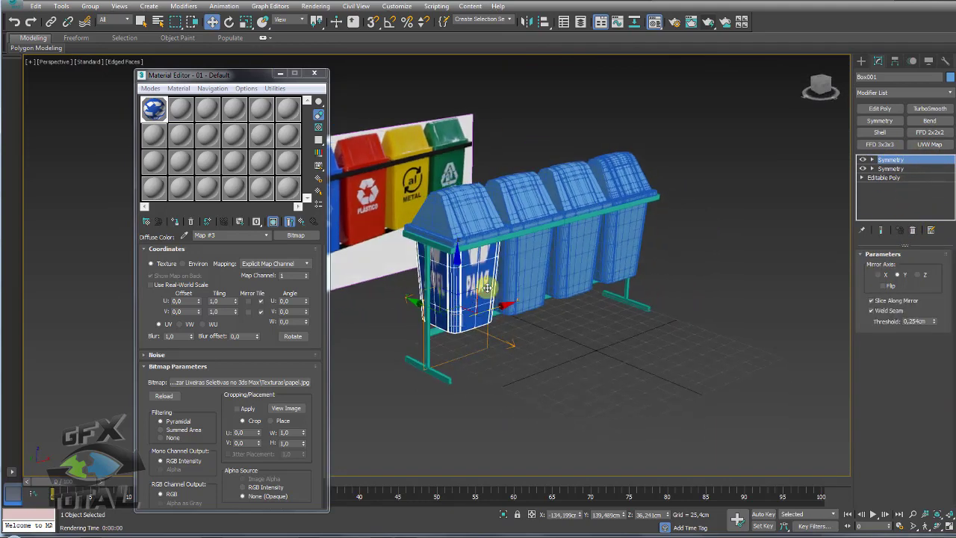
{"action": "scroll", "coordinate": [460, 233], "scroll_direction": "up", "scroll_amount": 5}
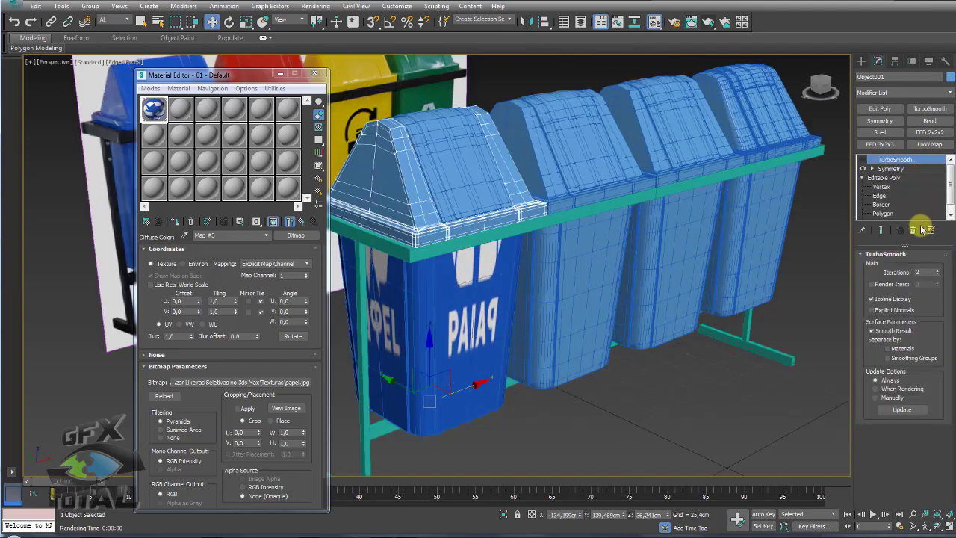
Delete the lid's TurboSmooth and convert the bin body to an Editable Poly
{"action": "left_click", "coordinate": [453, 181]}
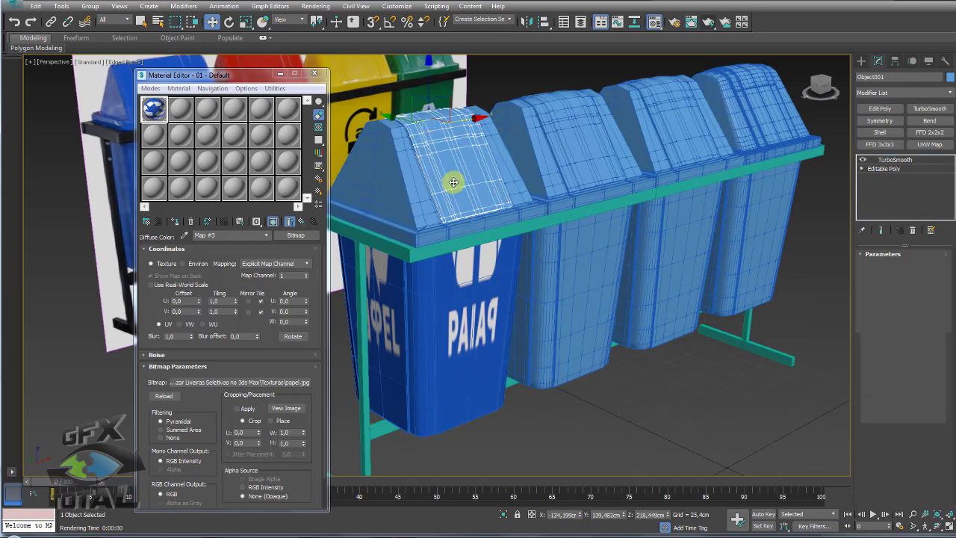
{"action": "left_click", "coordinate": [914, 232]}
{"action": "mouse_move", "coordinate": [487, 308]}
{"action": "middle_mouse_down", "text": "alt"}
{"action": "mouse_move", "coordinate": [597, 289]}
{"action": "mouse_move", "coordinate": [572, 279]}
{"action": "middle_mouse_up", "text": "alt"}
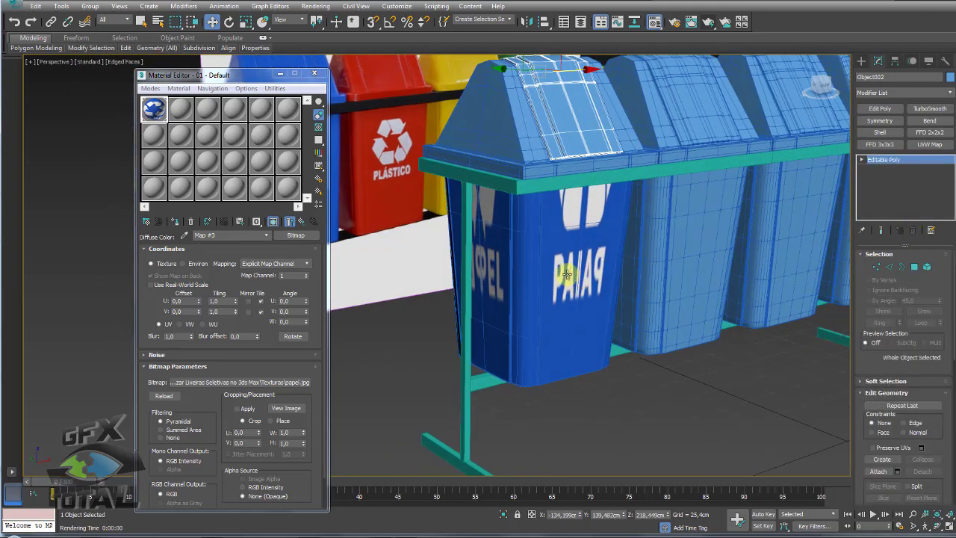
{"action": "left_click", "coordinate": [573, 279]}
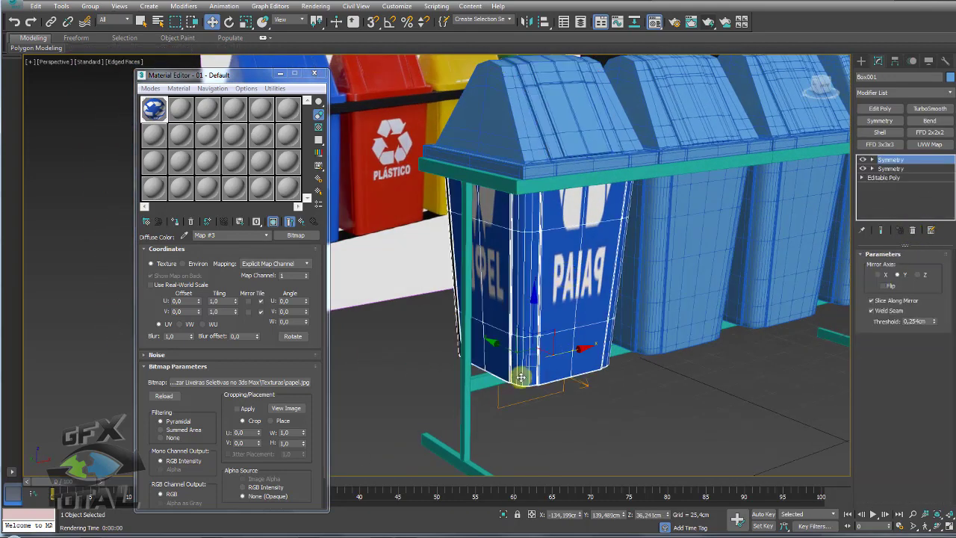
{"action": "right_click", "coordinate": [555, 237]}
{"action": "mouse_move", "coordinate": [609, 358]}
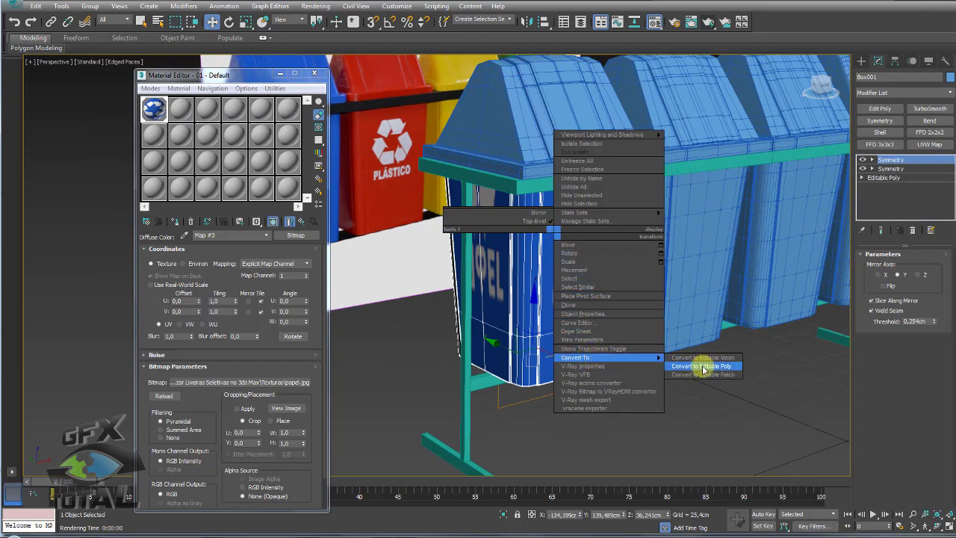
{"action": "left_click", "coordinate": [702, 367]}
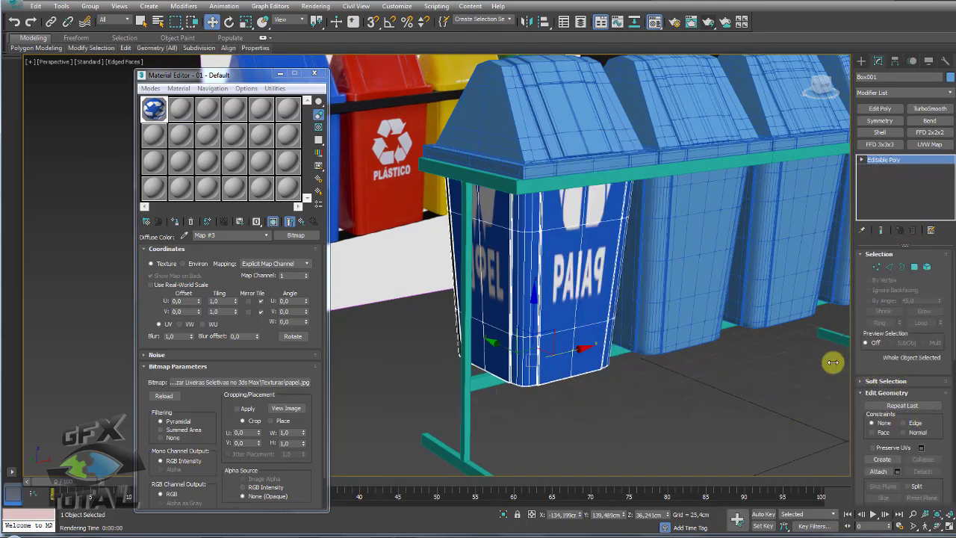
Attach the lid to the bin body so they form a single object
{"action": "left_click_drag", "start_coordinate": [833, 362], "coordinate": [830, 362]}
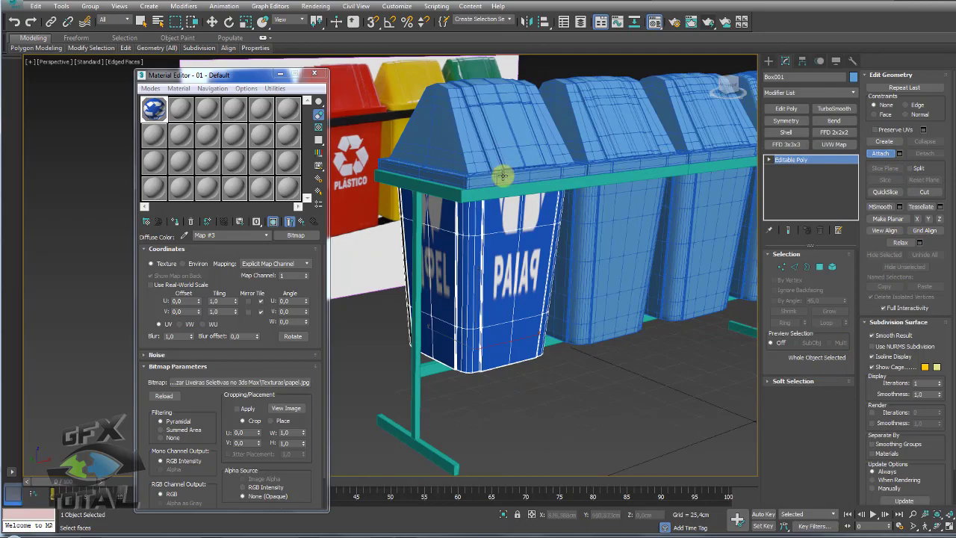
{"action": "left_click", "coordinate": [485, 158]}
{"action": "key", "text": "w"}
{"action": "mouse_move", "coordinate": [570, 186]}
{"action": "middle_mouse_down", "text": "alt"}
{"action": "mouse_move", "coordinate": [517, 207]}
{"action": "mouse_move", "coordinate": [610, 252]}
{"action": "middle_mouse_up", "text": "alt"}
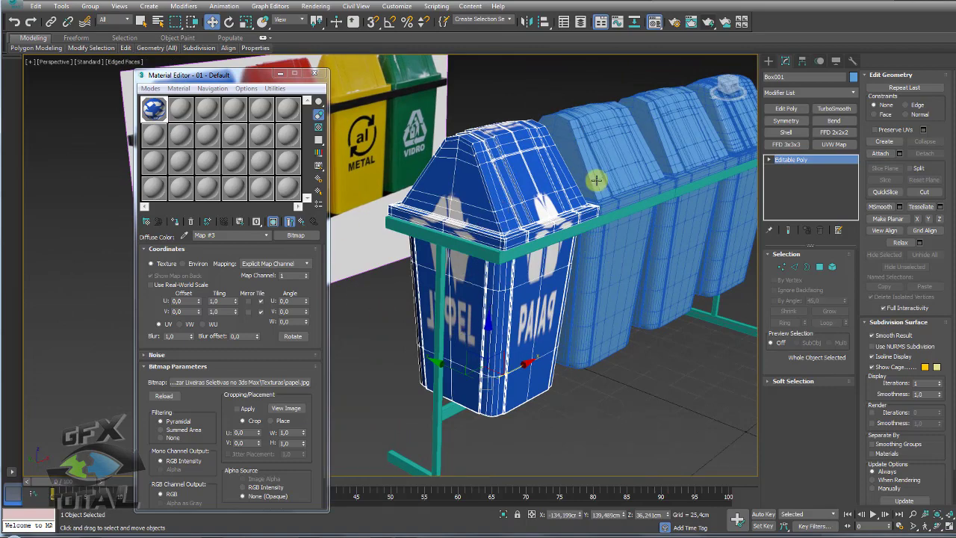
{"action": "middle_click_drag", "start_coordinate": [649, 274], "coordinate": [816, 171], "text": "alt"}
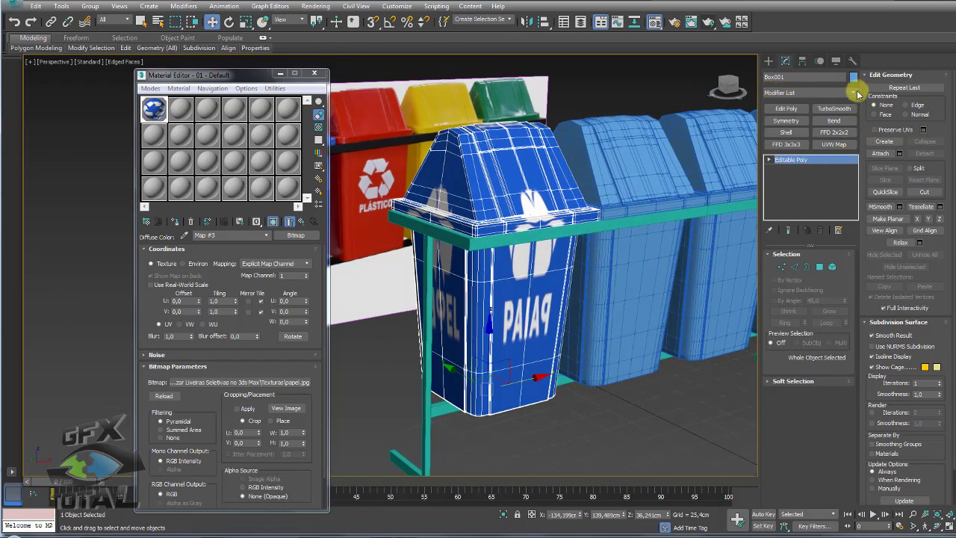
{"action": "left_click", "coordinate": [855, 93]}
{"action": "left_click_drag", "start_coordinate": [854, 120], "coordinate": [855, 405]}
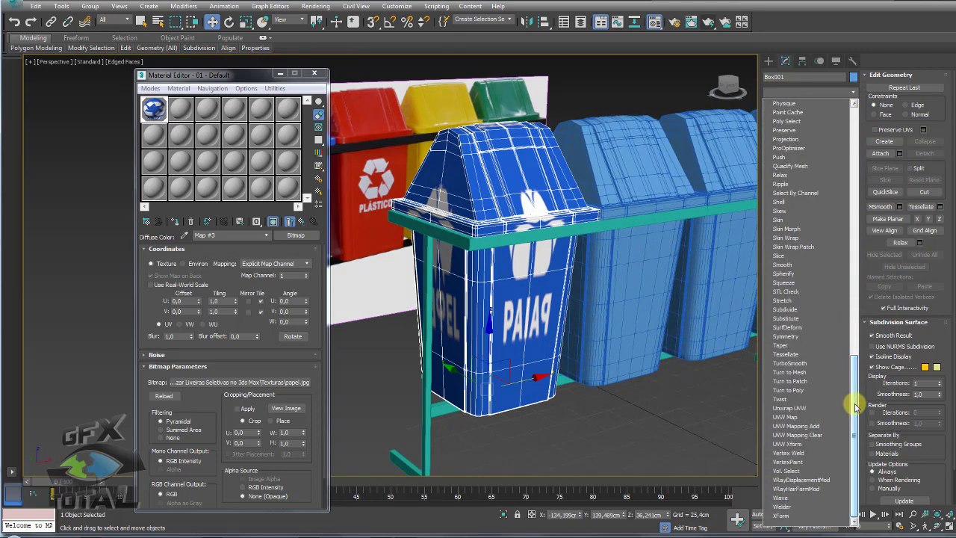
Add Unwrap UVW to the bin and box-select its UV island in Edit UVWs
{"action": "left_click", "coordinate": [800, 409]}
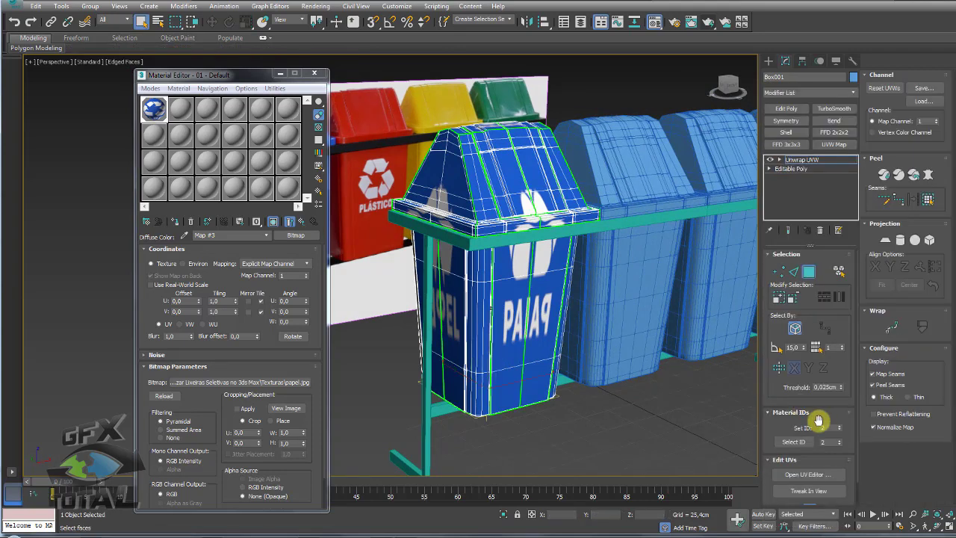
{"action": "left_click", "coordinate": [802, 475]}
{"action": "scroll", "coordinate": [138, 209], "scroll_direction": "down", "scroll_amount": 3}
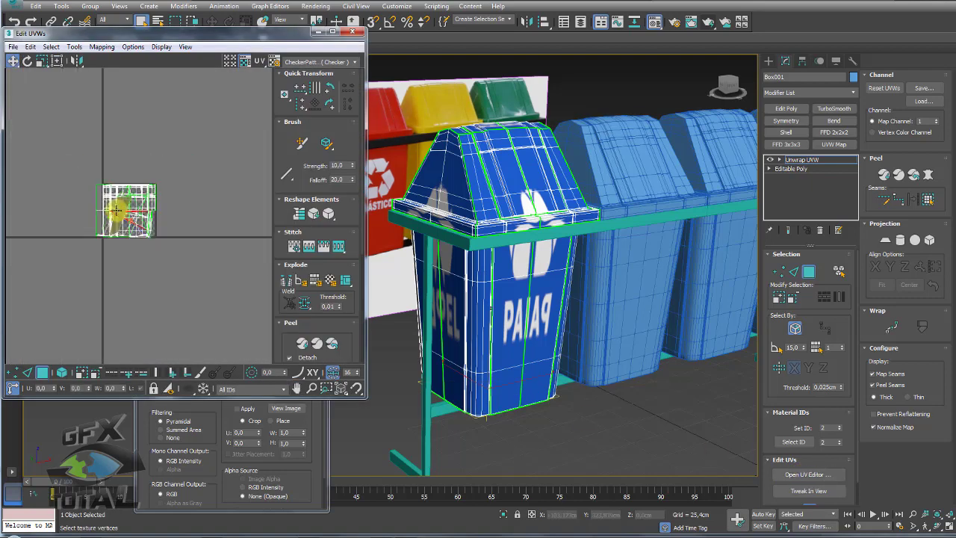
{"action": "left_click_drag", "start_coordinate": [194, 265], "coordinate": [78, 161]}
{"action": "scroll", "coordinate": [191, 163], "scroll_direction": "up", "scroll_amount": 2}
{"action": "scroll", "coordinate": [191, 162], "scroll_direction": "up", "scroll_amount": 2}
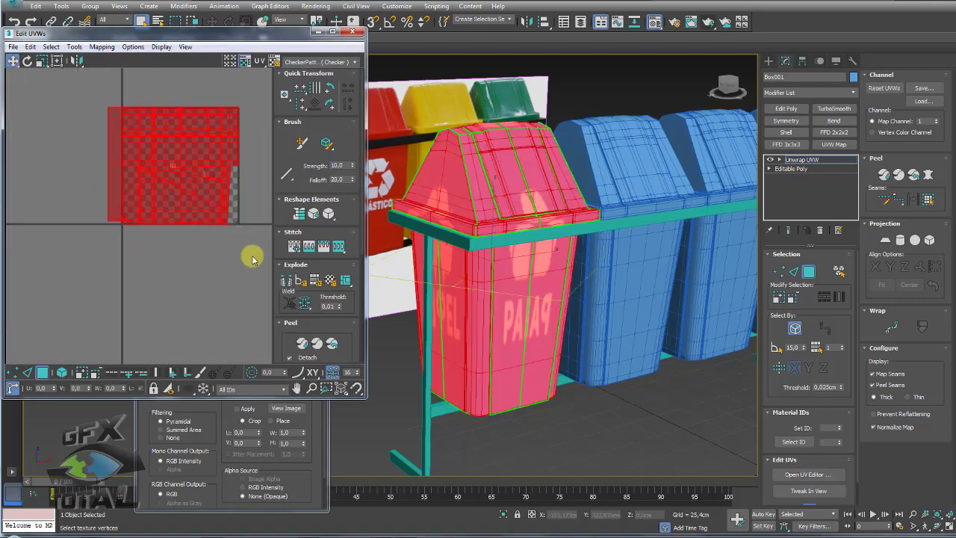
{"action": "left_click", "coordinate": [83, 101]}
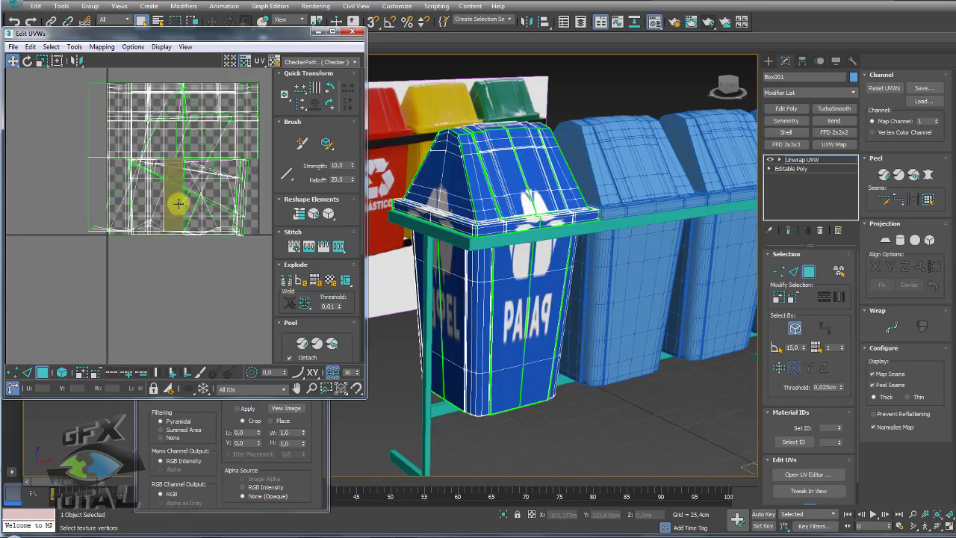
{"action": "left_click_drag", "start_coordinate": [221, 197], "coordinate": [45, 71]}
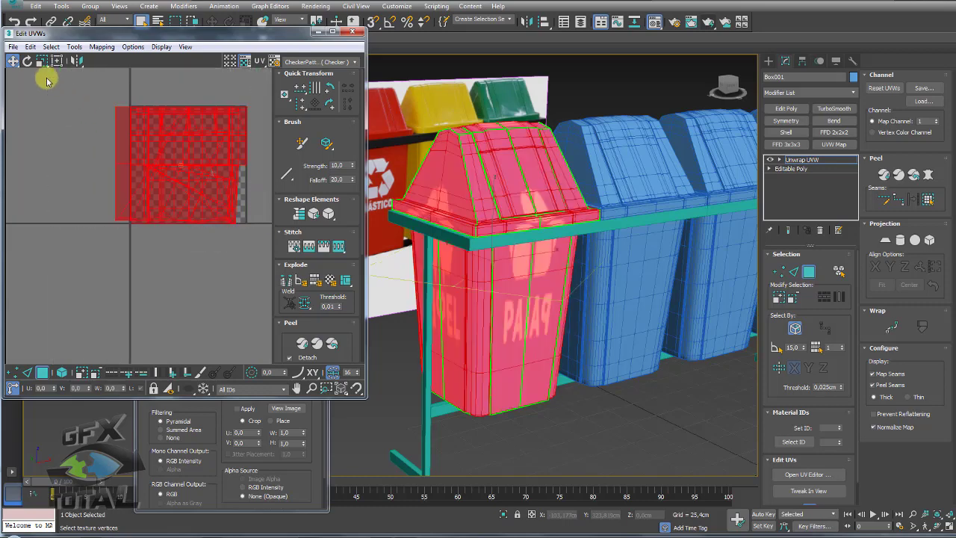
{"action": "middle_click_drag", "start_coordinate": [250, 207], "coordinate": [207, 220]}
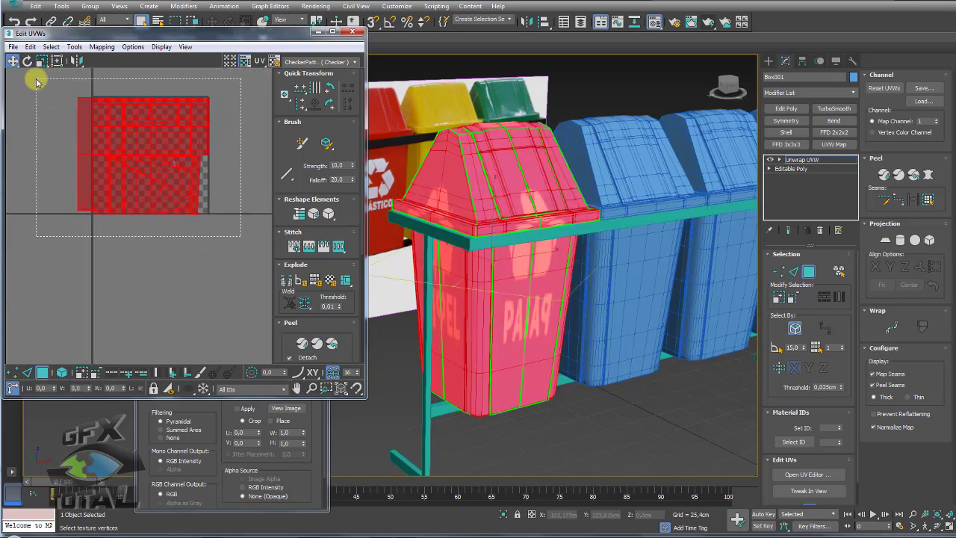
Delete the bin's Unwrap UVW modifier and add a UVW Map modifier instead
{"action": "left_click", "coordinate": [353, 34]}
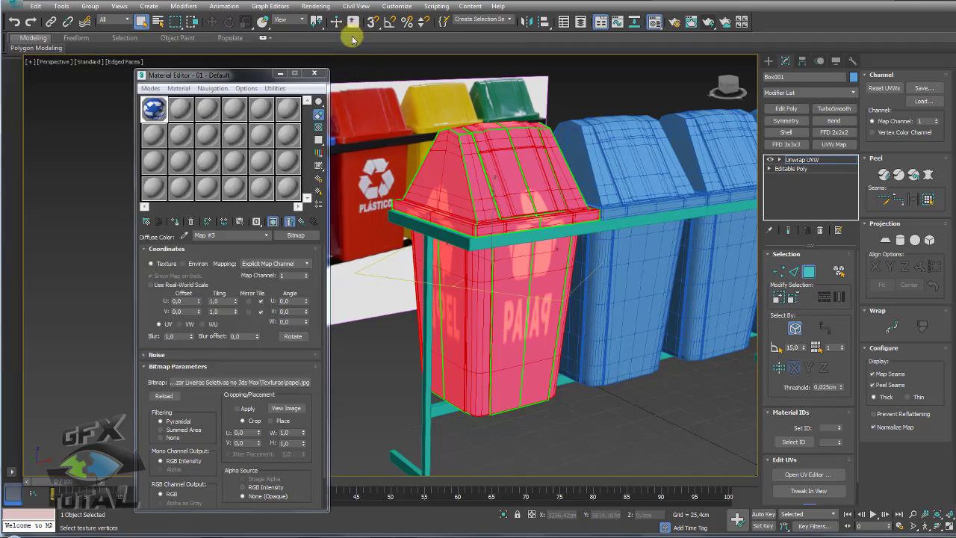
{"action": "left_click", "coordinate": [811, 163]}
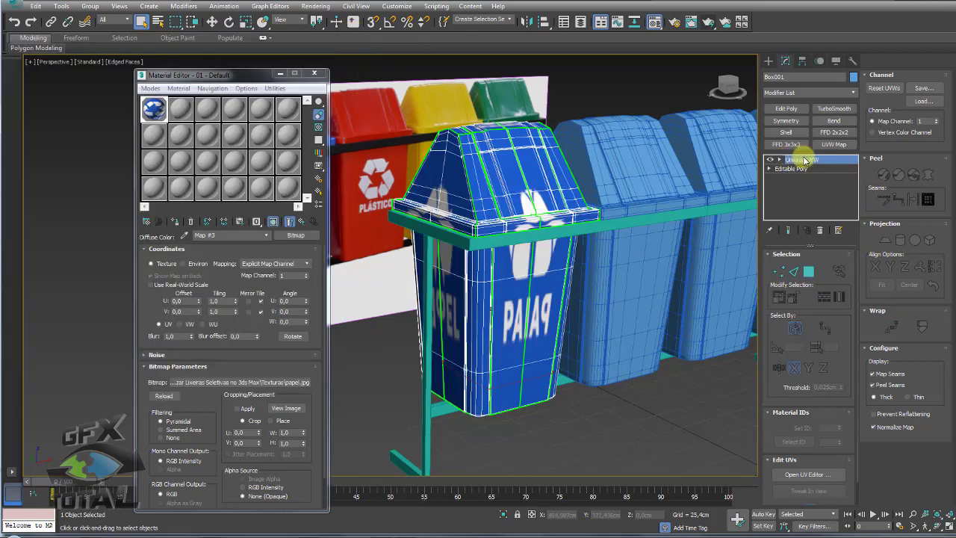
{"action": "left_click", "coordinate": [822, 232]}
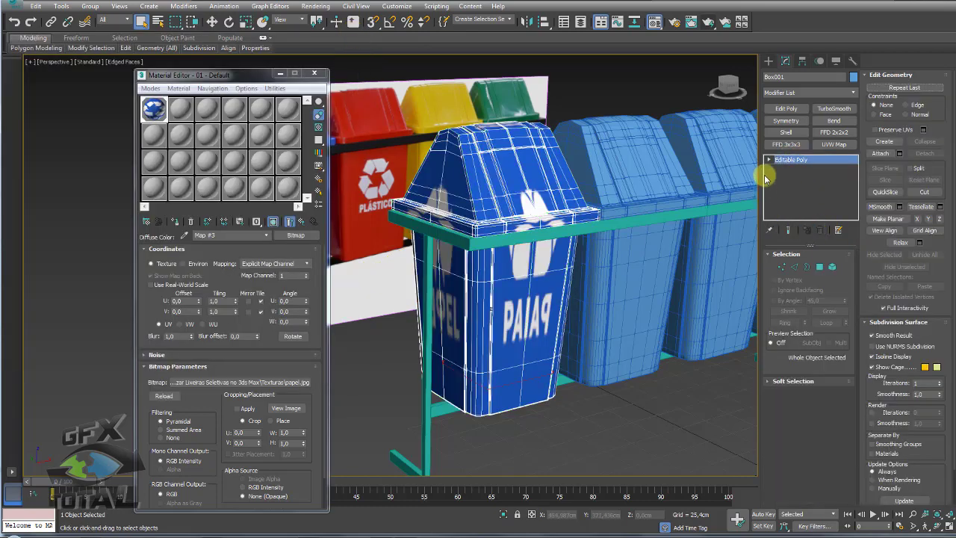
{"action": "left_click", "coordinate": [853, 92]}
{"action": "left_click_drag", "start_coordinate": [853, 121], "coordinate": [866, 402]}
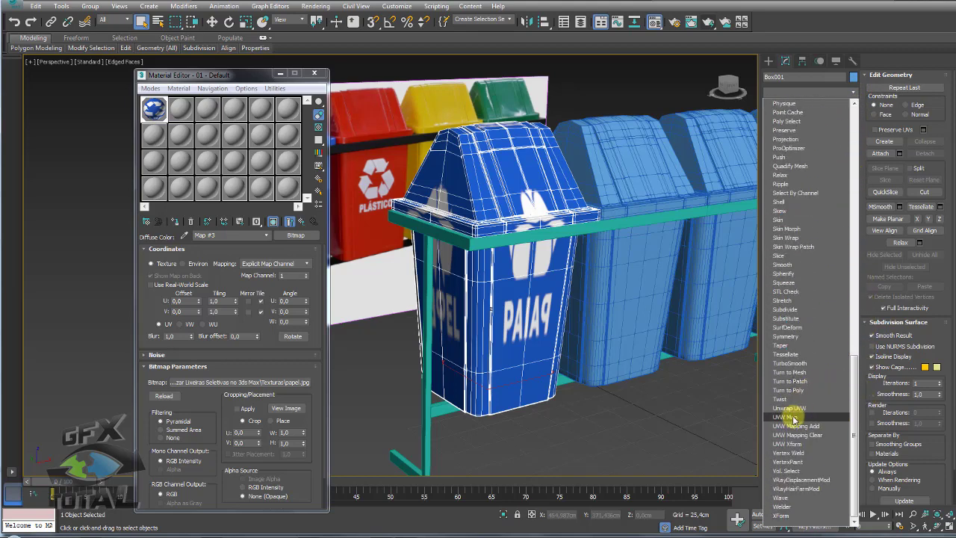
{"action": "left_click", "coordinate": [793, 417]}
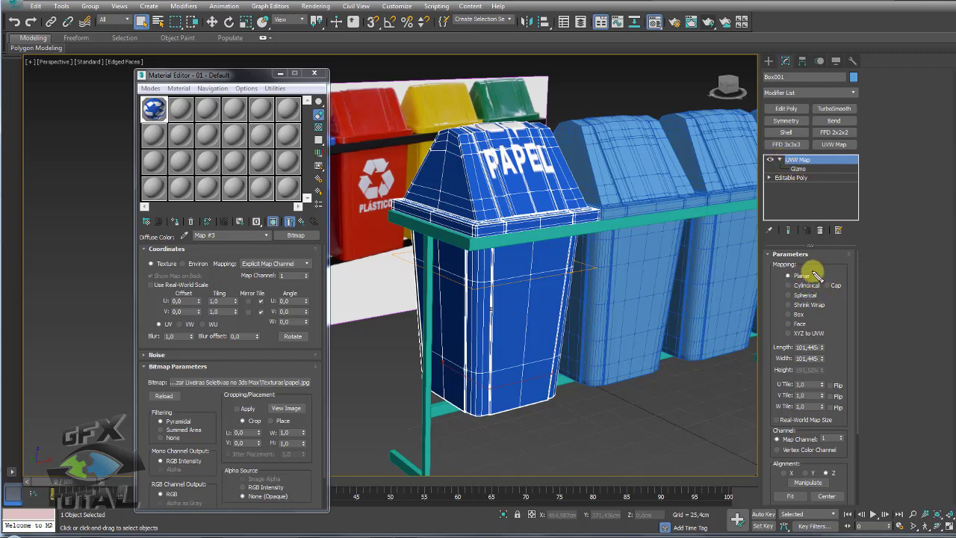
Move the UVW Map gizmo up in Z above the bin's top
{"action": "left_click", "coordinate": [797, 163]}
{"action": "scroll", "coordinate": [545, 247], "scroll_direction": "down", "scroll_amount": 5}
{"action": "middle_click_drag", "start_coordinate": [546, 246], "coordinate": [599, 293], "text": "alt"}
{"action": "scroll", "coordinate": [545, 245], "scroll_direction": "up", "scroll_amount": 5}
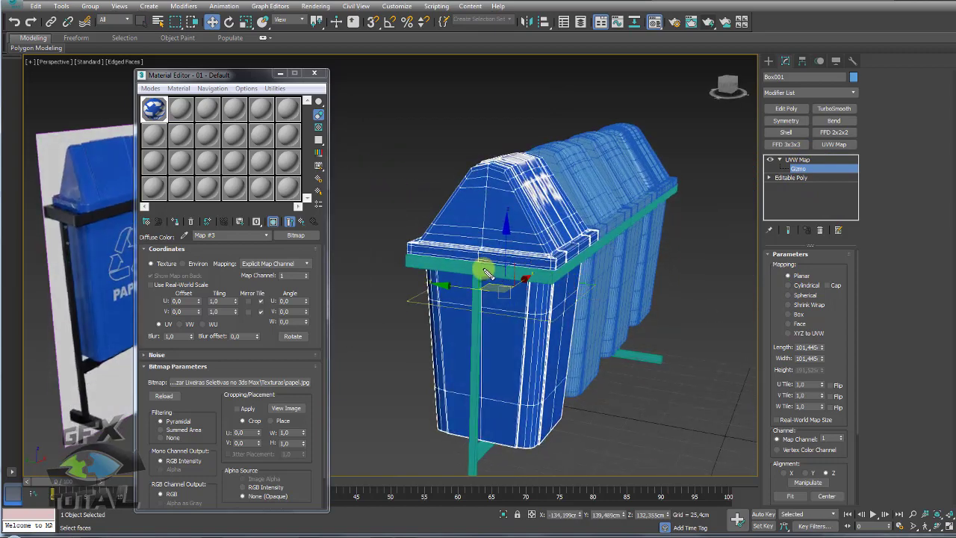
{"action": "mouse_move", "coordinate": [485, 272]}
{"action": "left_mouse_down"}
{"action": "mouse_move", "coordinate": [598, 277]}
{"action": "mouse_move", "coordinate": [548, 311]}
{"action": "mouse_move", "coordinate": [444, 310]}
{"action": "mouse_move", "coordinate": [440, 290]}
{"action": "left_mouse_up"}
{"action": "key", "text": "Escape"}
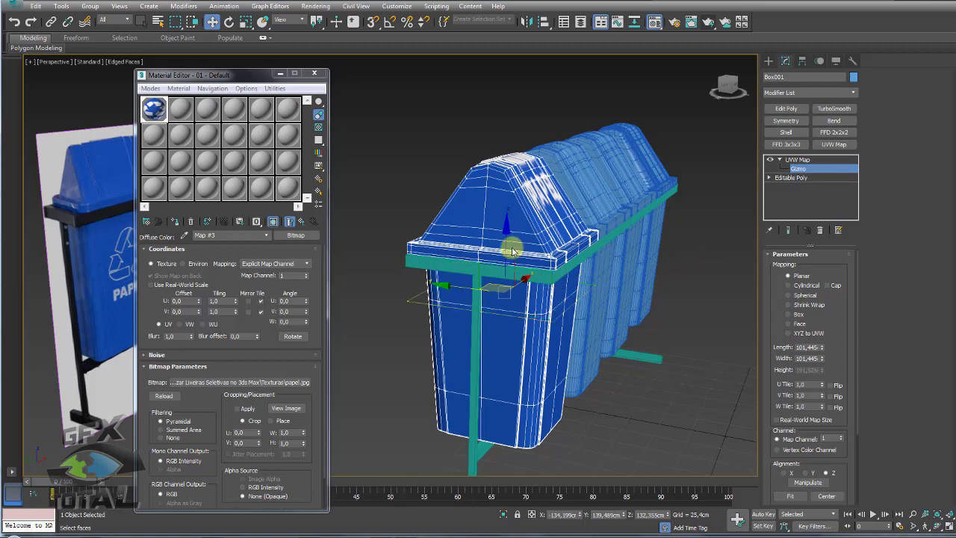
{"action": "left_click_drag", "start_coordinate": [505, 229], "coordinate": [495, 92]}
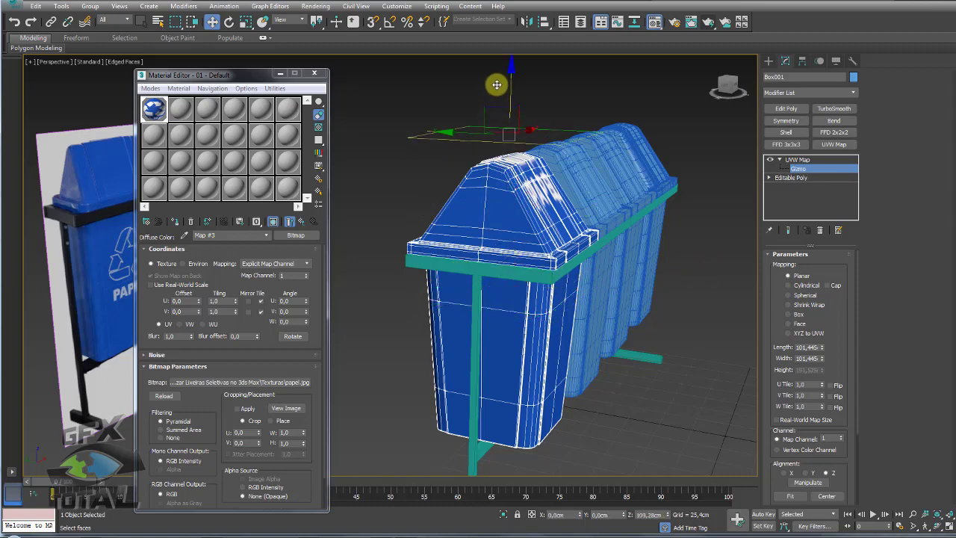
{"action": "mouse_move", "coordinate": [495, 92]}
{"action": "middle_mouse_down", "text": "alt"}
{"action": "mouse_move", "coordinate": [580, 204]}
{"action": "mouse_move", "coordinate": [536, 182]}
{"action": "middle_mouse_up", "text": "alt"}
{"action": "mouse_move", "coordinate": [536, 182]}
{"action": "left_mouse_down"}
{"action": "mouse_move", "coordinate": [533, 145]}
{"action": "mouse_move", "coordinate": [578, 135]}
{"action": "left_mouse_up"}
Rotate the map gizmo 90° about X with Angle Snap on
{"action": "key", "text": "e"}
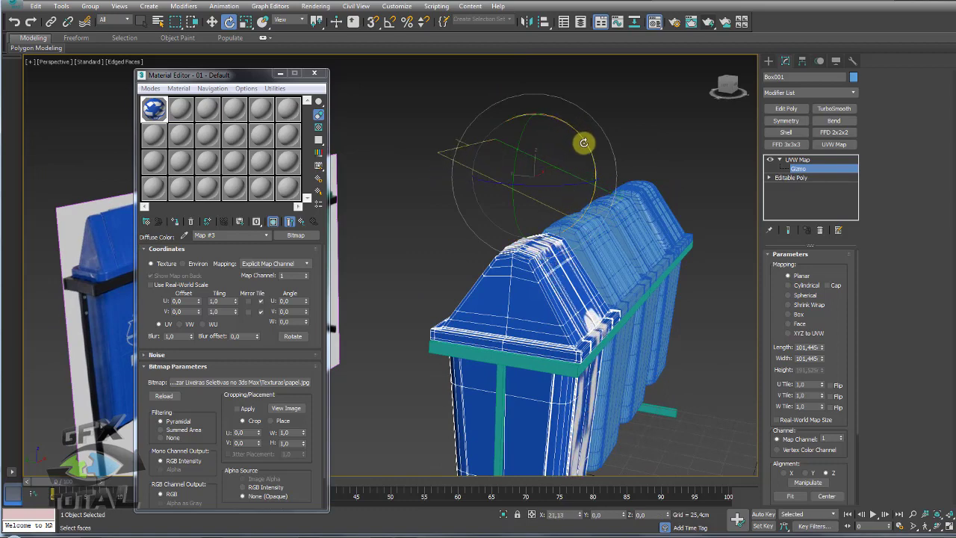
{"action": "left_click", "coordinate": [389, 24]}
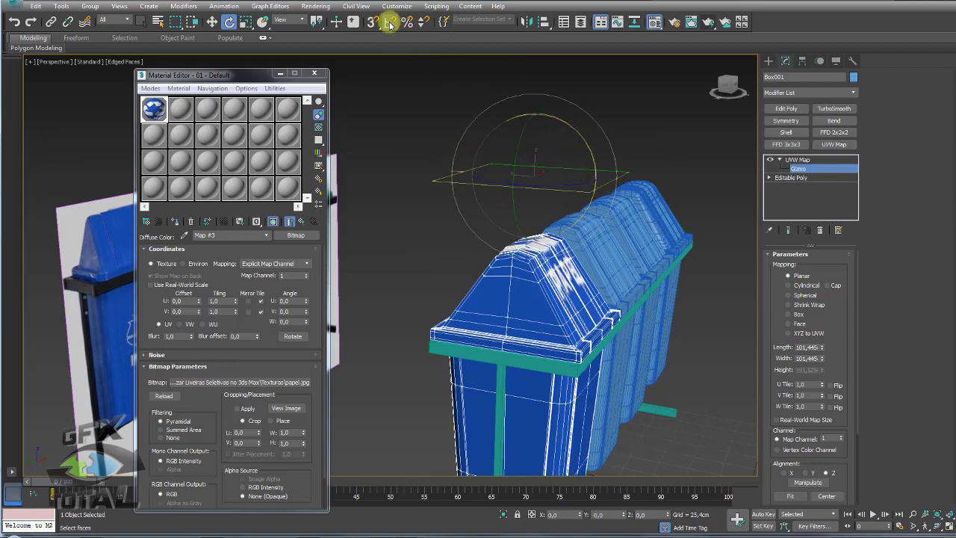
{"action": "left_click_drag", "start_coordinate": [580, 135], "coordinate": [602, 175]}
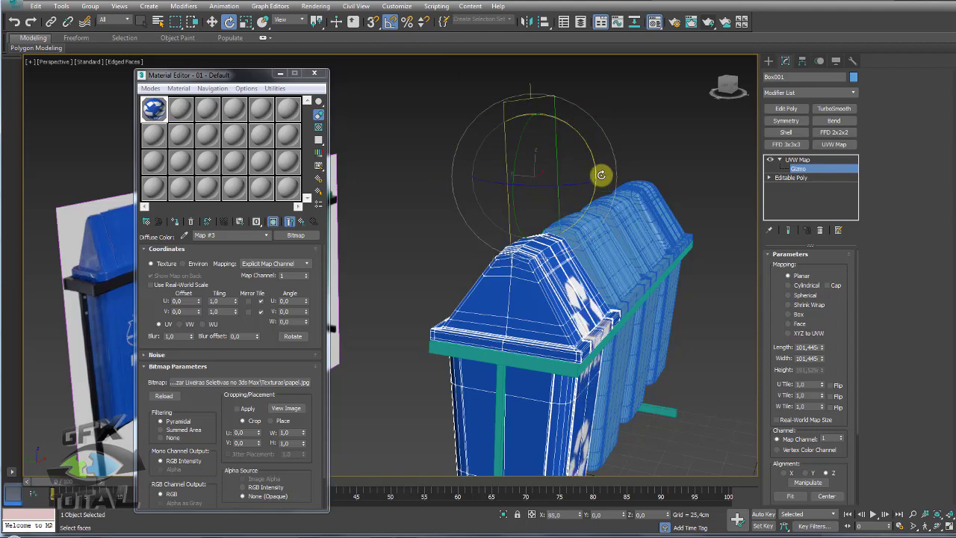
{"action": "scroll", "coordinate": [602, 175], "scroll_direction": "down", "scroll_amount": 5}
{"action": "middle_click_drag", "start_coordinate": [602, 176], "coordinate": [594, 191], "text": "alt"}
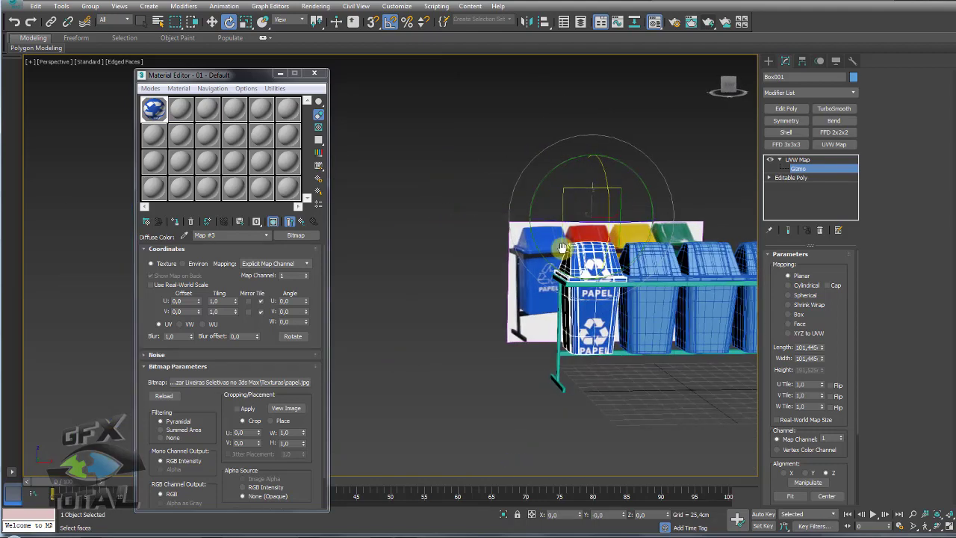
{"action": "key", "text": "w"}
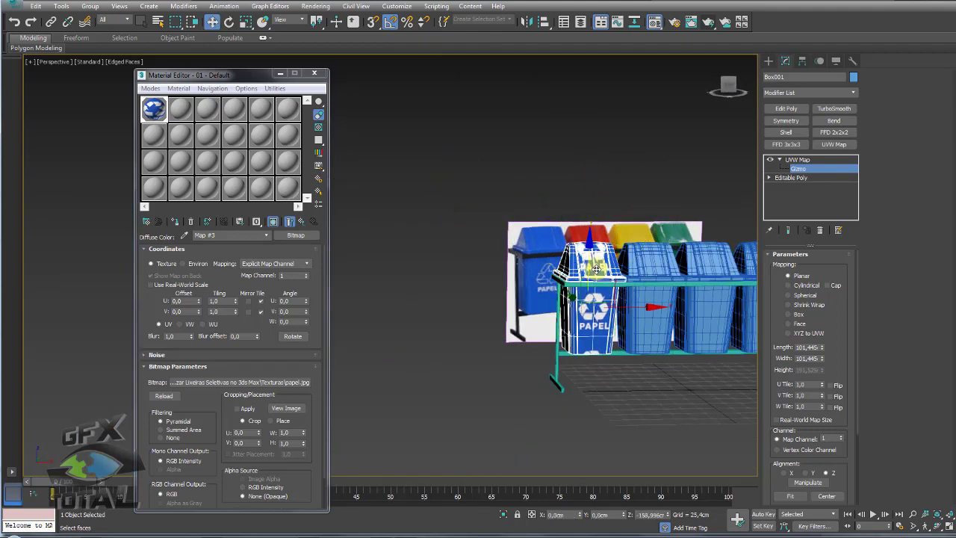
{"action": "scroll", "coordinate": [581, 291], "scroll_direction": "up", "scroll_amount": 3}
{"action": "scroll", "coordinate": [565, 279], "scroll_direction": "up", "scroll_amount": 2}
{"action": "mouse_move", "coordinate": [565, 279]}
{"action": "middle_mouse_down", "text": "alt"}
{"action": "mouse_move", "coordinate": [512, 273]}
{"action": "mouse_move", "coordinate": [517, 245]}
{"action": "mouse_move", "coordinate": [554, 258]}
{"action": "middle_mouse_up", "text": "alt"}
{"action": "left_click_drag", "start_coordinate": [540, 258], "coordinate": [544, 275]}
{"action": "key", "text": "w"}
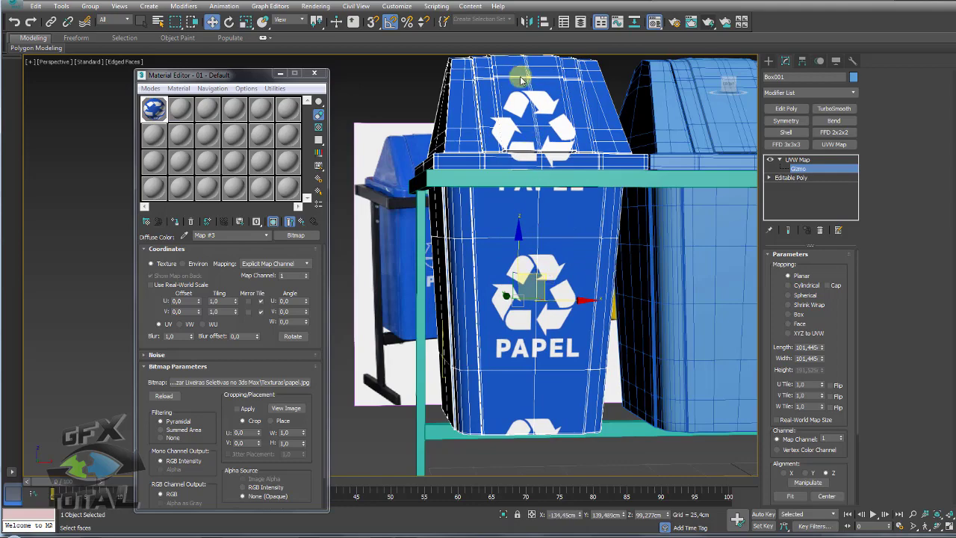
{"action": "left_click_drag", "start_coordinate": [545, 192], "coordinate": [526, 123]}
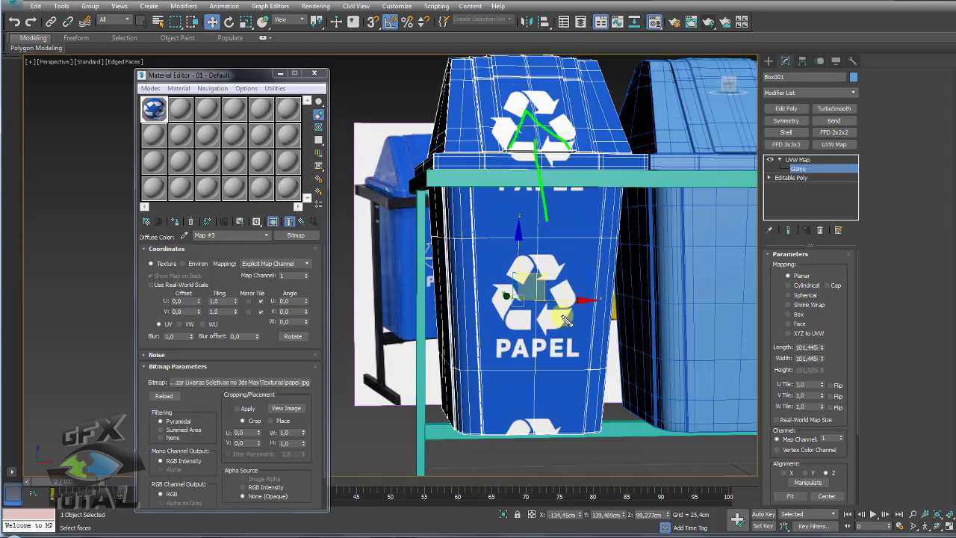
{"action": "middle_click_drag", "start_coordinate": [526, 310], "coordinate": [550, 182]}
{"action": "scroll", "coordinate": [530, 276], "scroll_direction": "down", "scroll_amount": 4}
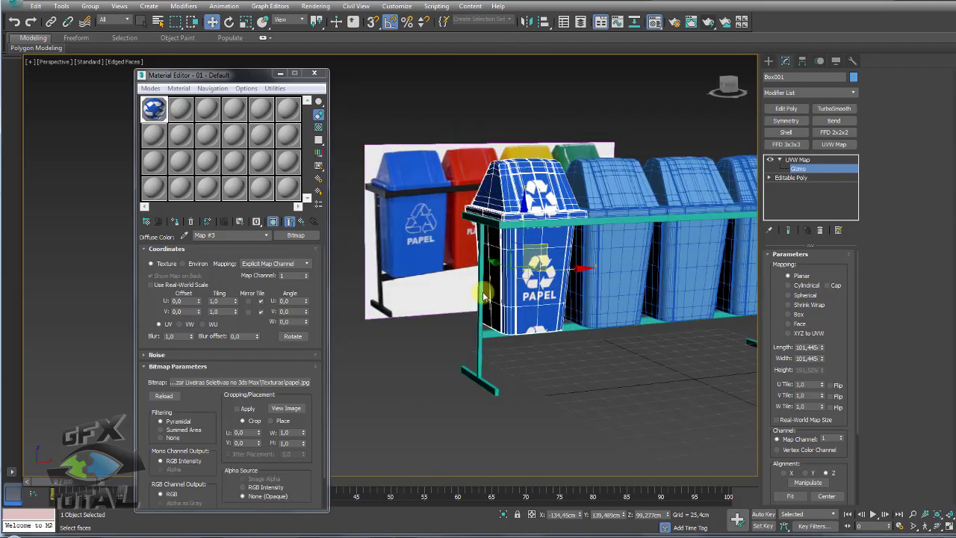
{"action": "middle_click_drag", "start_coordinate": [483, 297], "coordinate": [461, 277], "text": "alt"}
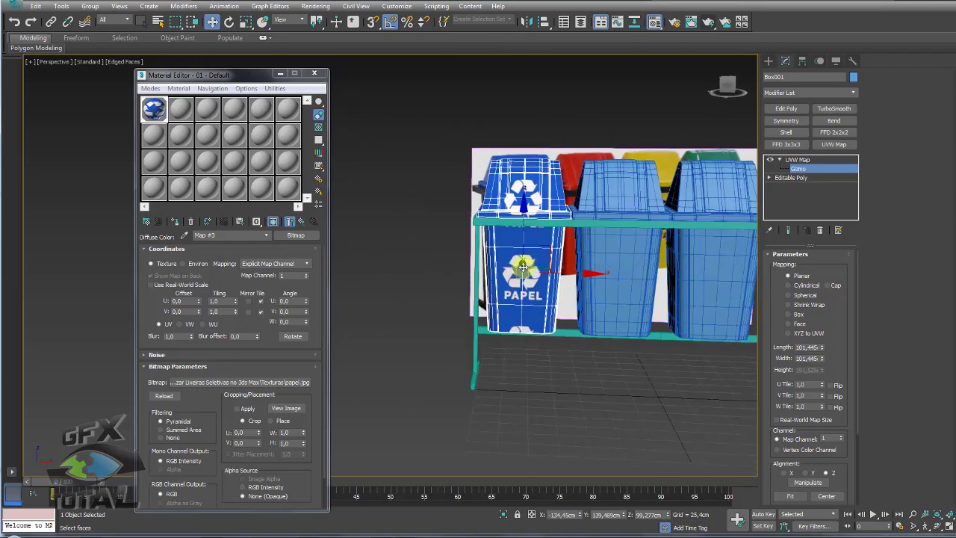
{"action": "middle_click_drag", "start_coordinate": [525, 267], "coordinate": [541, 254], "text": "alt"}
{"action": "scroll", "coordinate": [547, 249], "scroll_direction": "up", "scroll_amount": 3}
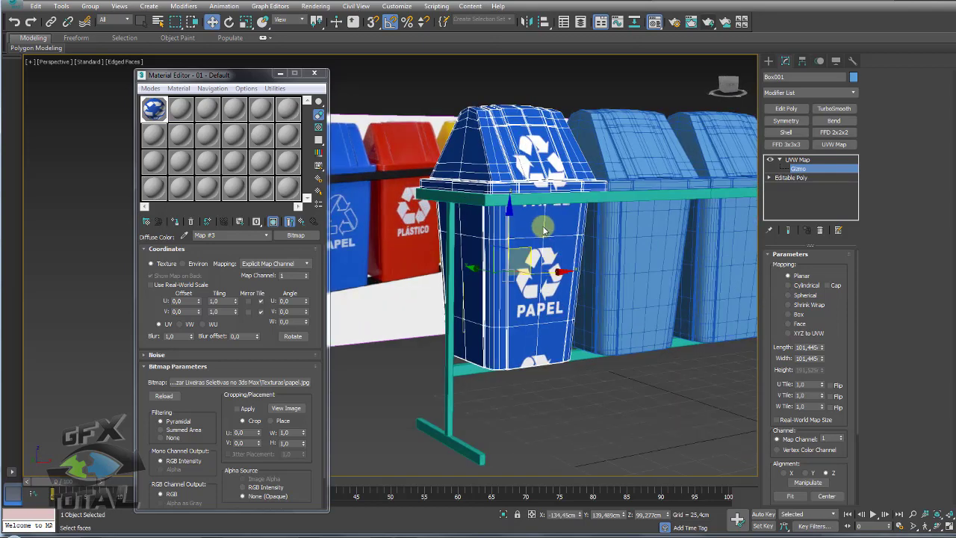
Collapse the PAPEL bin via Convert to Editable Poly, then add Unwrap UVW on top
{"action": "right_click", "coordinate": [544, 229]}
{"action": "mouse_move", "coordinate": [568, 348]}
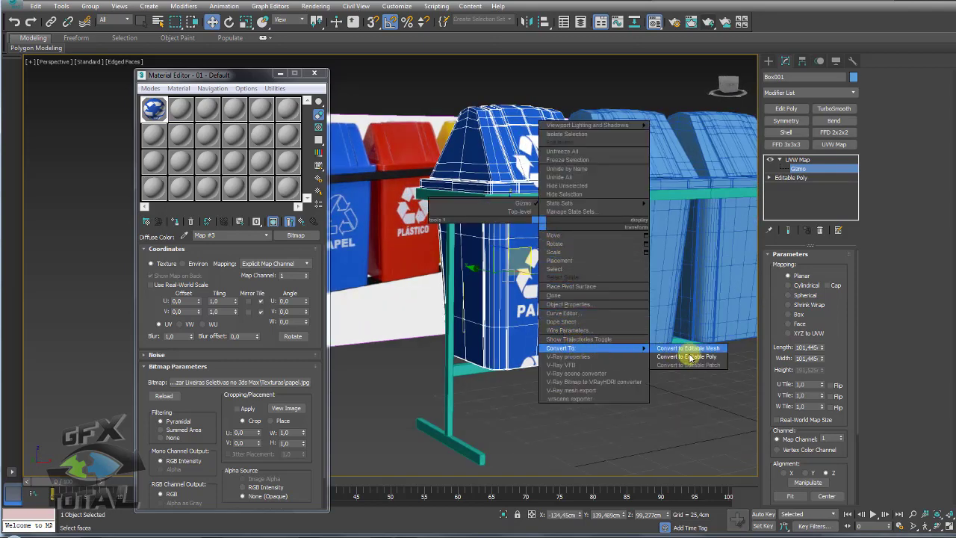
{"action": "left_click", "coordinate": [695, 358]}
{"action": "left_click", "coordinate": [853, 93]}
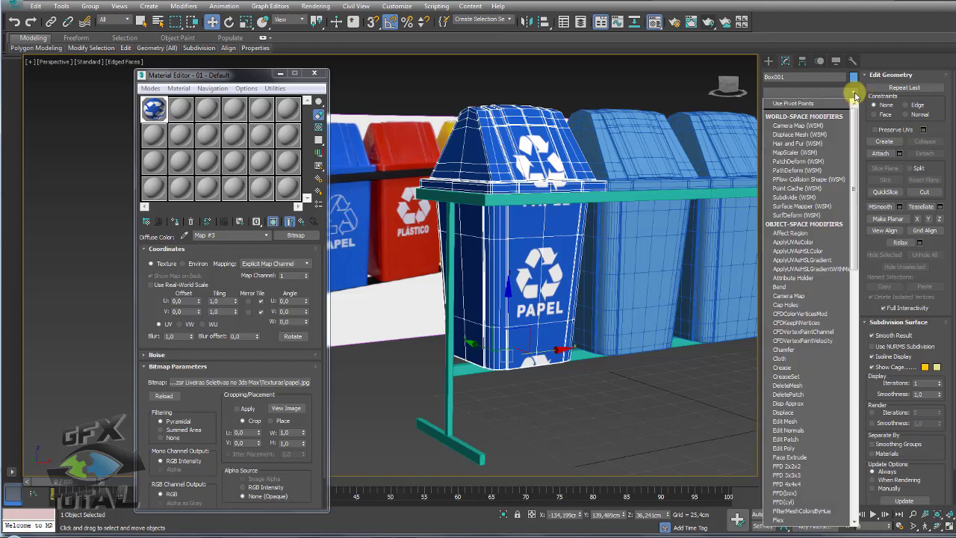
{"action": "left_click_drag", "start_coordinate": [853, 132], "coordinate": [849, 418]}
{"action": "left_click", "coordinate": [811, 408]}
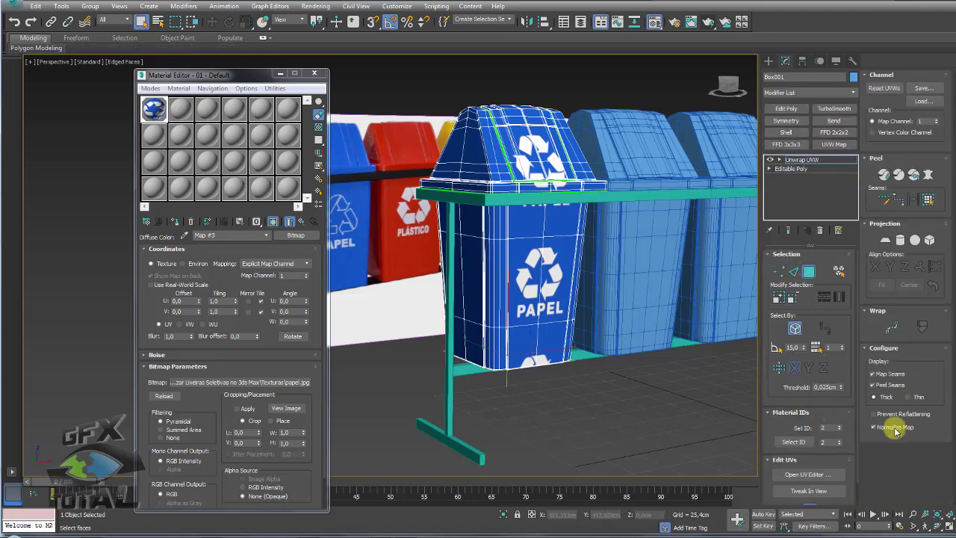
Select the label faces by material ID 5, invert the selection, and detach those UVs from the label
{"action": "left_click", "coordinate": [808, 475]}
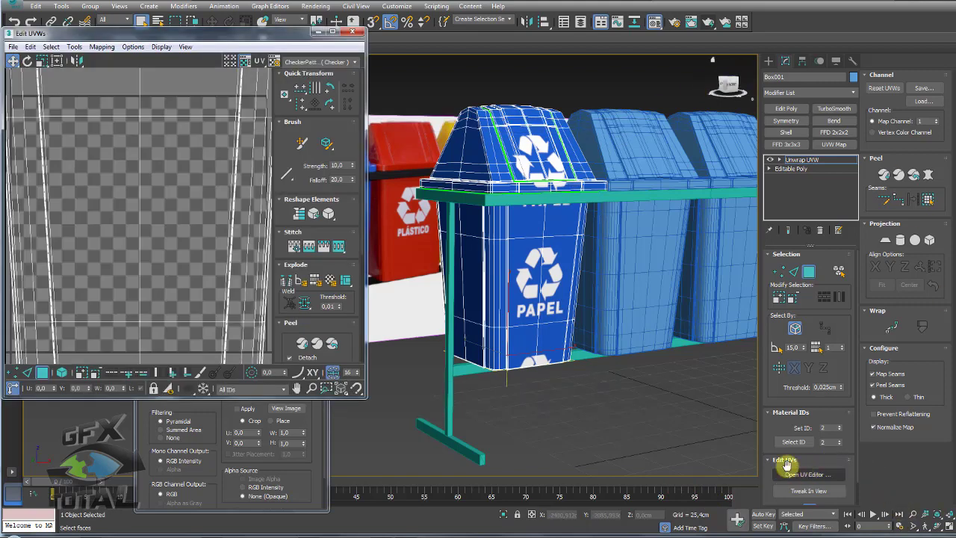
{"action": "scroll", "coordinate": [207, 248], "scroll_direction": "down", "scroll_amount": 5}
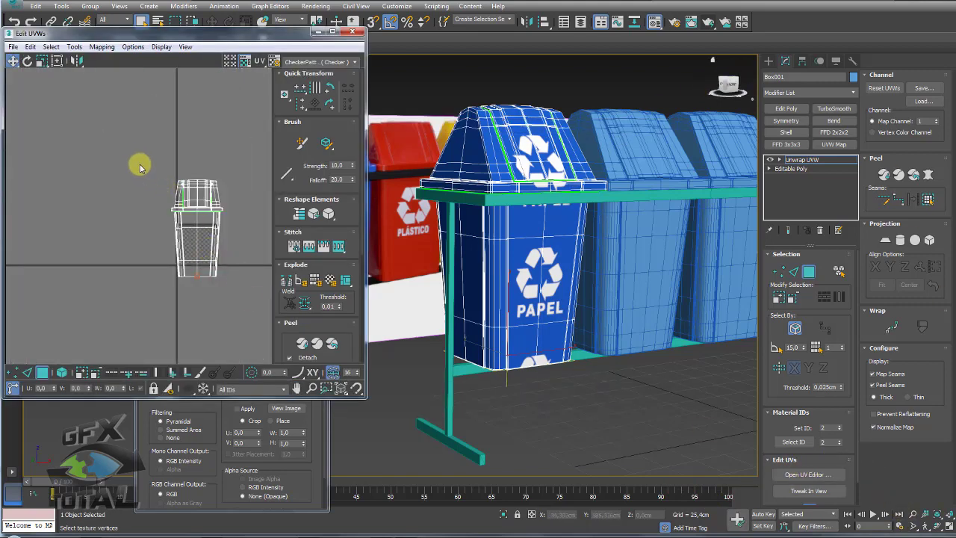
{"action": "key", "text": "ctrl+a"}
{"action": "scroll", "coordinate": [198, 232], "scroll_direction": "up", "scroll_amount": 3}
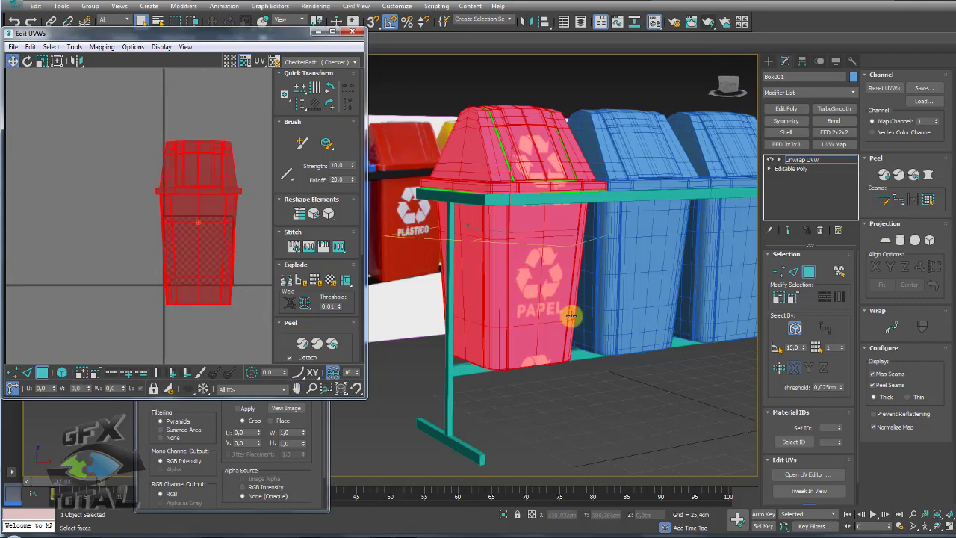
{"action": "scroll", "coordinate": [578, 297], "scroll_direction": "up", "scroll_amount": 5}
{"action": "left_click", "coordinate": [572, 274]}
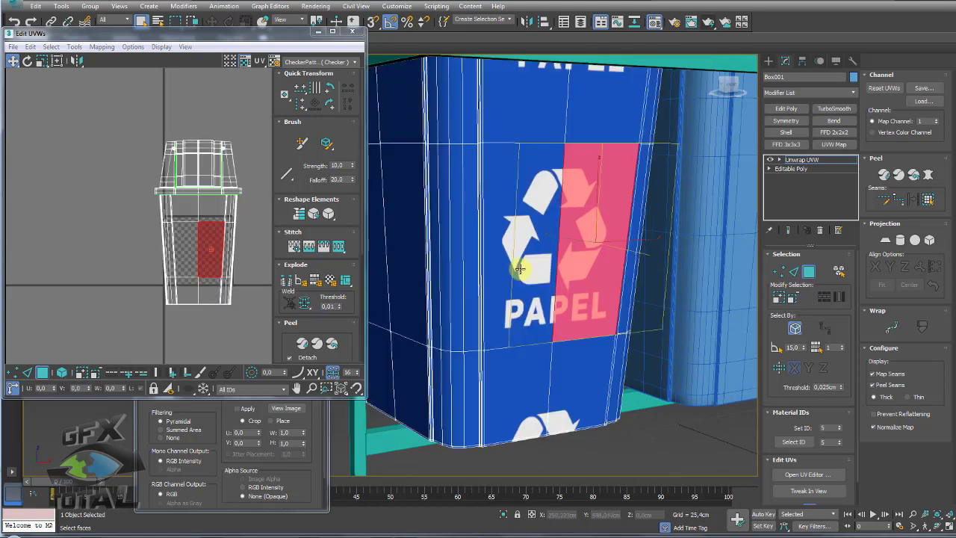
{"action": "left_click", "coordinate": [515, 267], "text": "ctrl"}
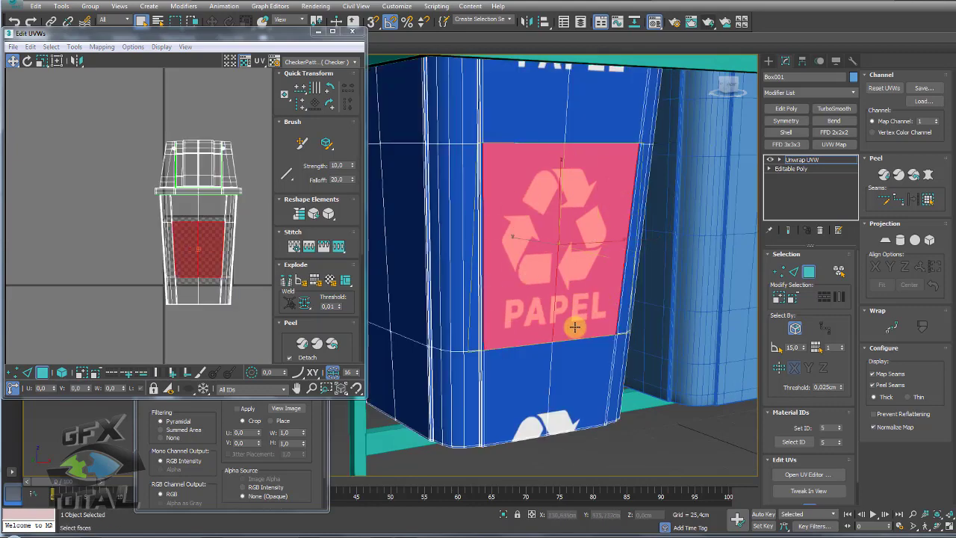
{"action": "mouse_move", "coordinate": [343, 241]}
{"action": "middle_mouse_down"}
{"action": "mouse_move", "coordinate": [216, 247]}
{"action": "mouse_move", "coordinate": [145, 182]}
{"action": "middle_mouse_up"}
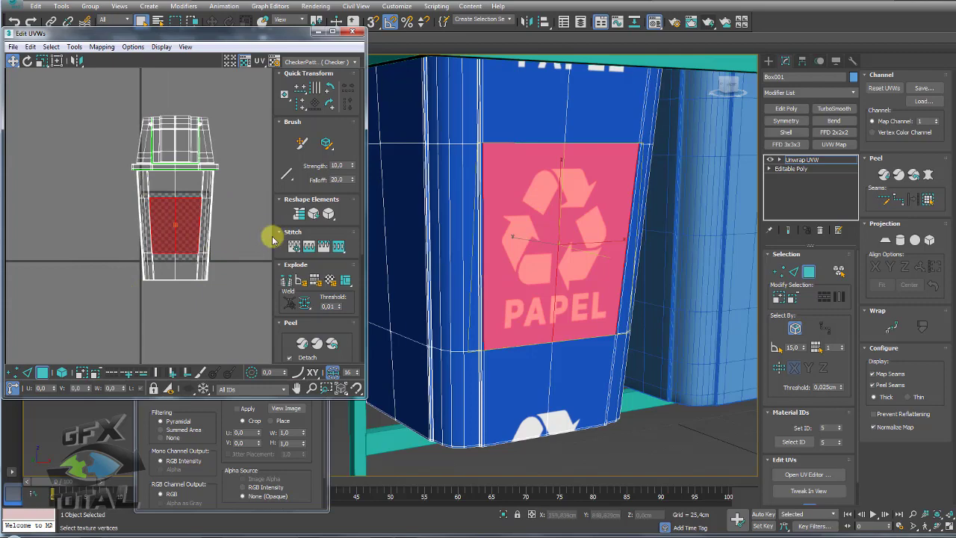
{"action": "key", "text": "ctrl+i"}
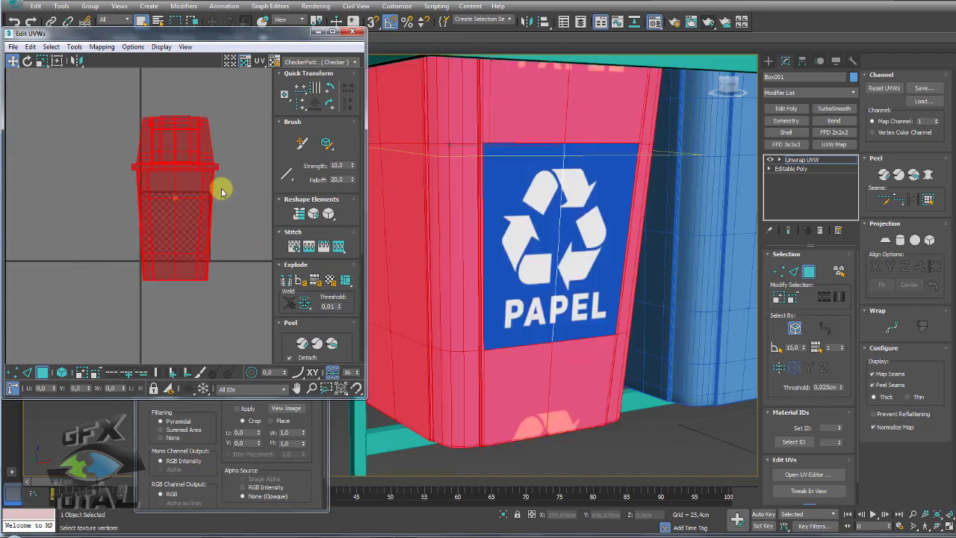
{"action": "left_click", "coordinate": [74, 47]}
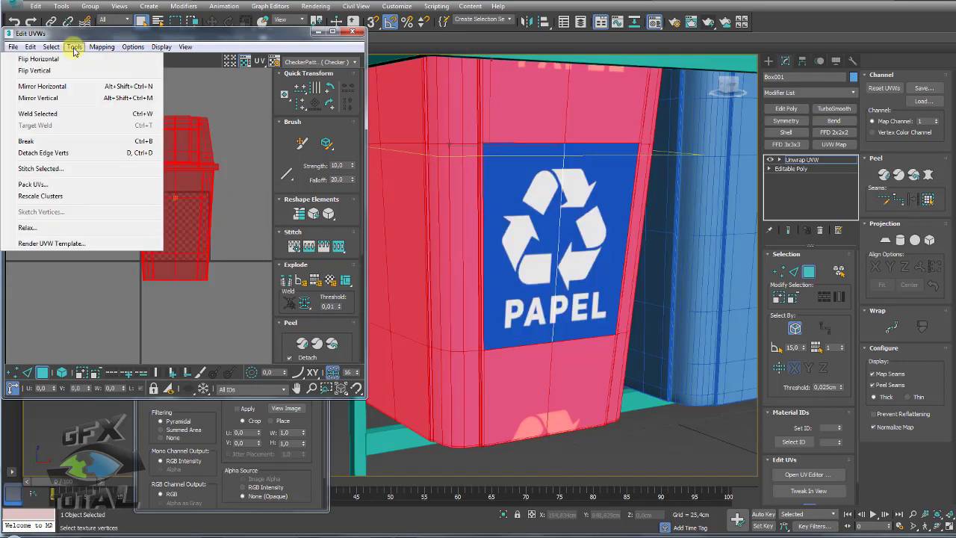
{"action": "left_click", "coordinate": [54, 152]}
Move the bin's UV island aside and scale it down to a tiny cluster
{"action": "mouse_move", "coordinate": [167, 175]}
{"action": "left_mouse_down"}
{"action": "mouse_move", "coordinate": [79, 196]}
{"action": "mouse_move", "coordinate": [39, 159]}
{"action": "left_mouse_up"}
{"action": "scroll", "coordinate": [505, 246], "scroll_direction": "down", "scroll_amount": 5}
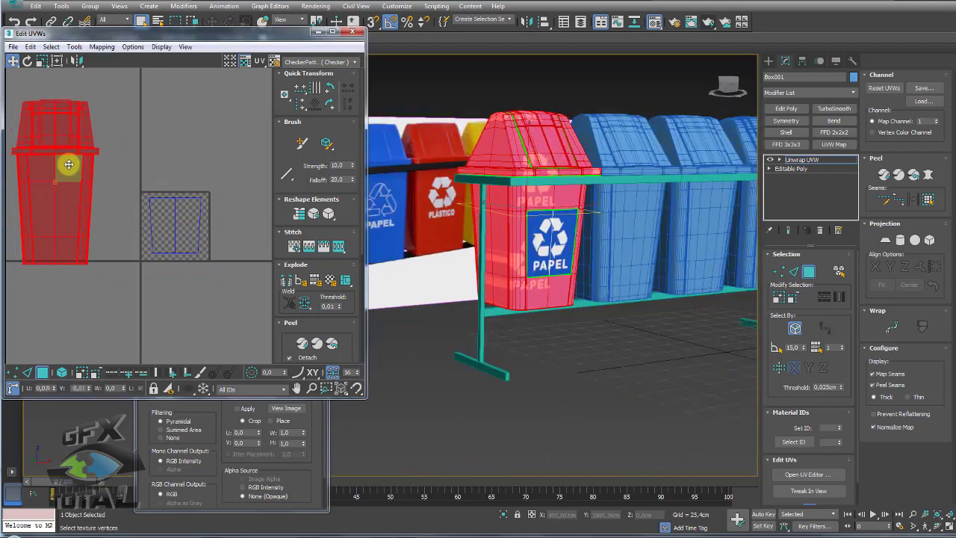
{"action": "mouse_move", "coordinate": [57, 165]}
{"action": "left_mouse_down"}
{"action": "mouse_move", "coordinate": [97, 188]}
{"action": "mouse_move", "coordinate": [84, 203]}
{"action": "mouse_move", "coordinate": [93, 181]}
{"action": "left_mouse_up"}
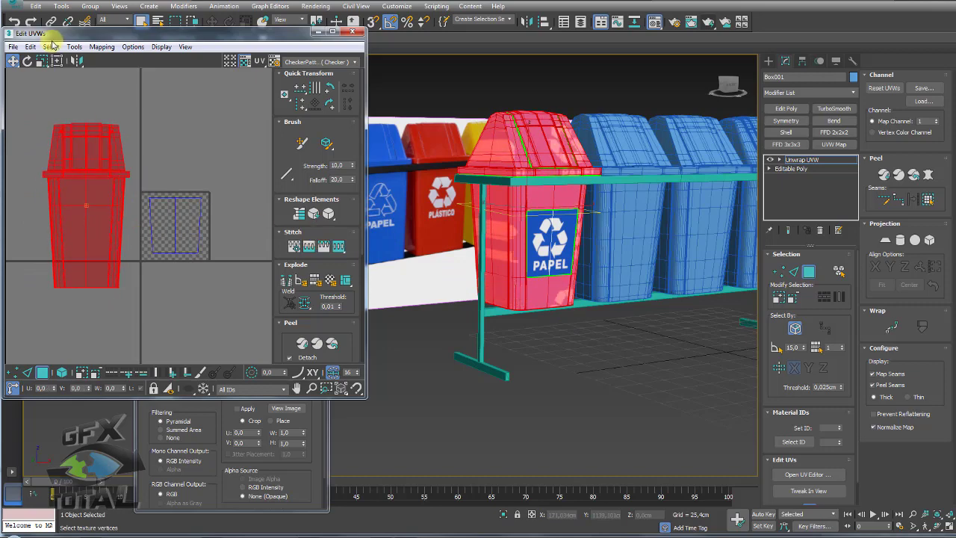
{"action": "left_click", "coordinate": [41, 61]}
{"action": "mouse_move", "coordinate": [65, 142]}
{"action": "left_mouse_down"}
{"action": "mouse_move", "coordinate": [106, 365]}
{"action": "mouse_move", "coordinate": [100, 380]}
{"action": "left_mouse_up"}
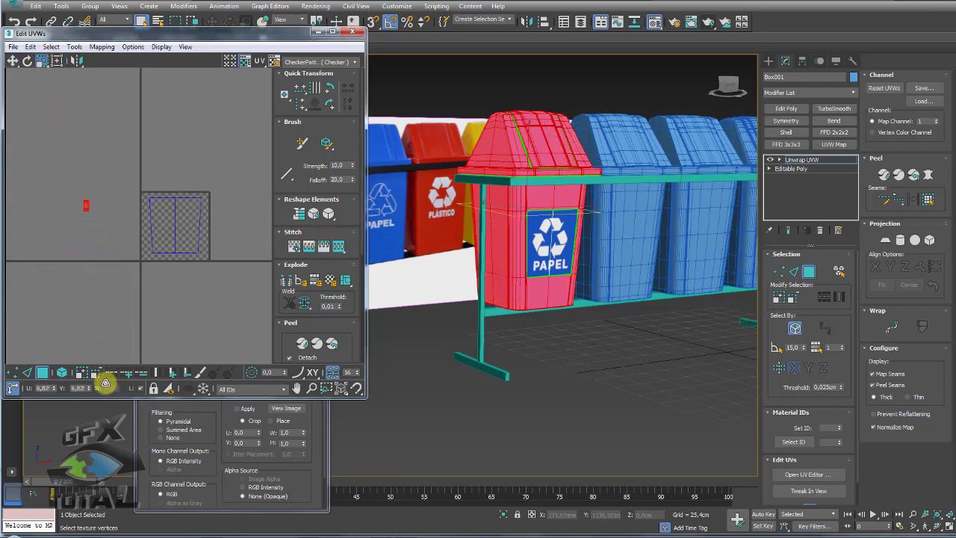
Reposition the label's UV island in Edit UVWs, undoing one misplaced move
{"action": "left_click", "coordinate": [13, 62]}
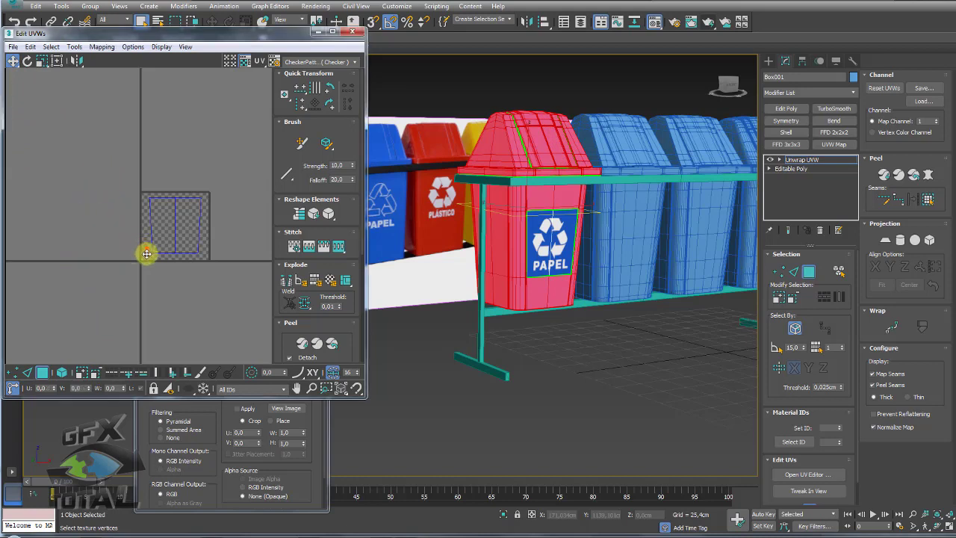
{"action": "scroll", "coordinate": [147, 254], "scroll_direction": "up", "scroll_amount": 5}
{"action": "left_click_drag", "start_coordinate": [145, 249], "coordinate": [143, 260]}
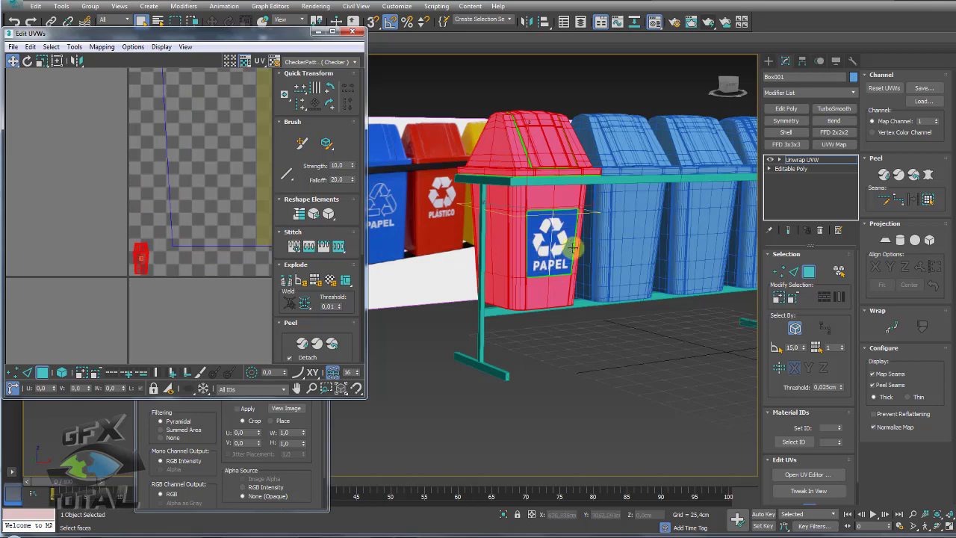
{"action": "mouse_move", "coordinate": [139, 265]}
{"action": "left_mouse_down"}
{"action": "mouse_move", "coordinate": [215, 197]}
{"action": "mouse_move", "coordinate": [216, 207]}
{"action": "left_mouse_up"}
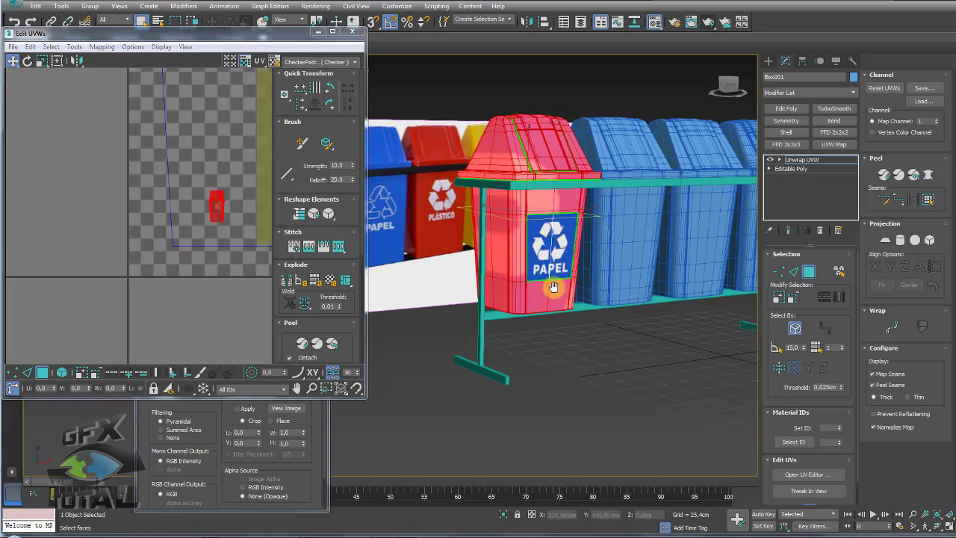
{"action": "middle_click_drag", "start_coordinate": [539, 269], "coordinate": [539, 284]}
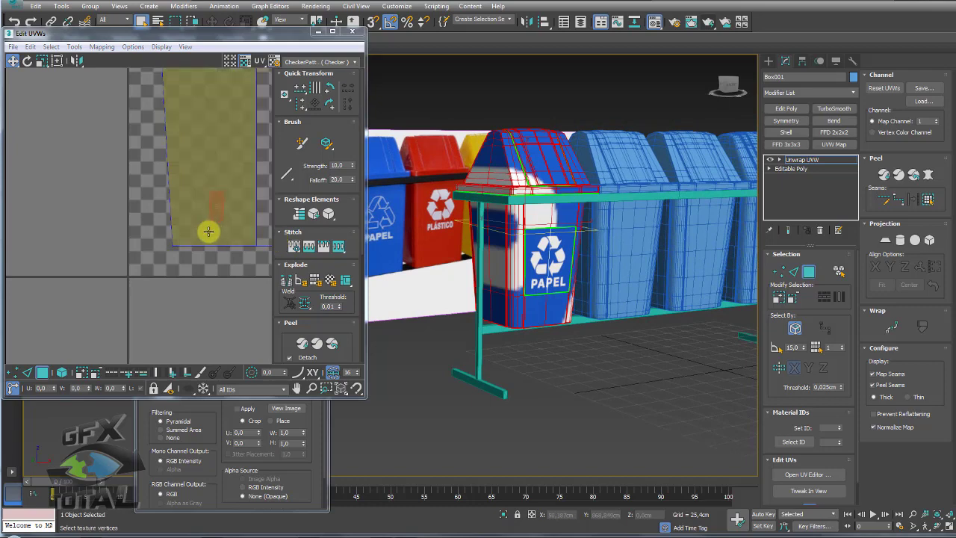
{"action": "key", "text": "ctrl+z"}
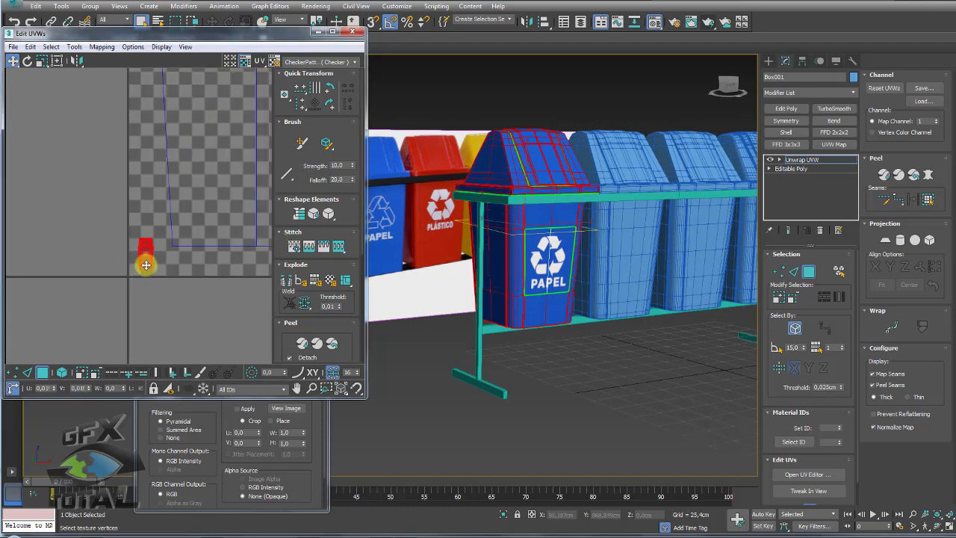
{"action": "scroll", "coordinate": [145, 264], "scroll_direction": "down", "scroll_amount": 2}
{"action": "scroll", "coordinate": [214, 256], "scroll_direction": "down", "scroll_amount": 1}
{"action": "scroll", "coordinate": [150, 238], "scroll_direction": "down", "scroll_amount": 1}
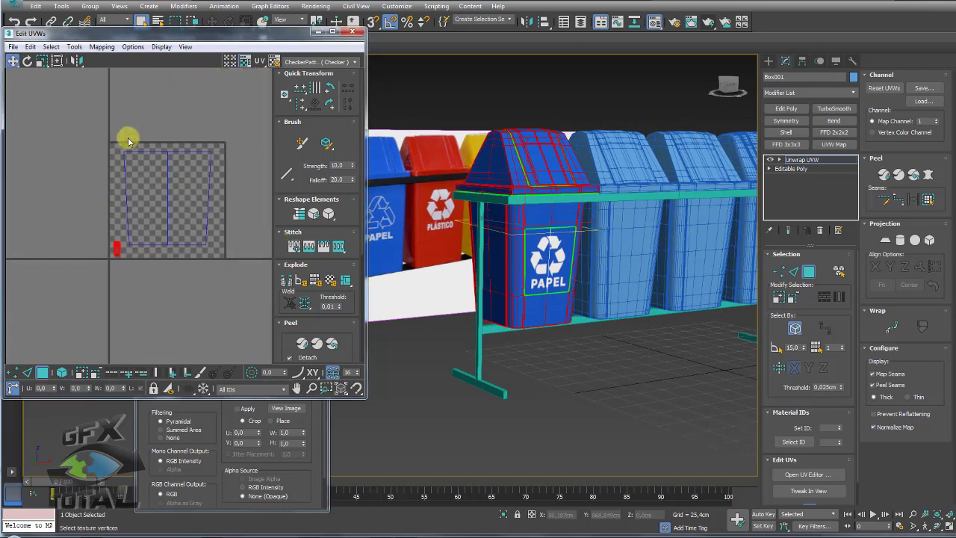
{"action": "mouse_move", "coordinate": [107, 144]}
{"action": "left_mouse_down"}
{"action": "mouse_move", "coordinate": [224, 135]}
{"action": "mouse_move", "coordinate": [220, 260]}
{"action": "mouse_move", "coordinate": [112, 262]}
{"action": "mouse_move", "coordinate": [116, 144]}
{"action": "left_mouse_up"}
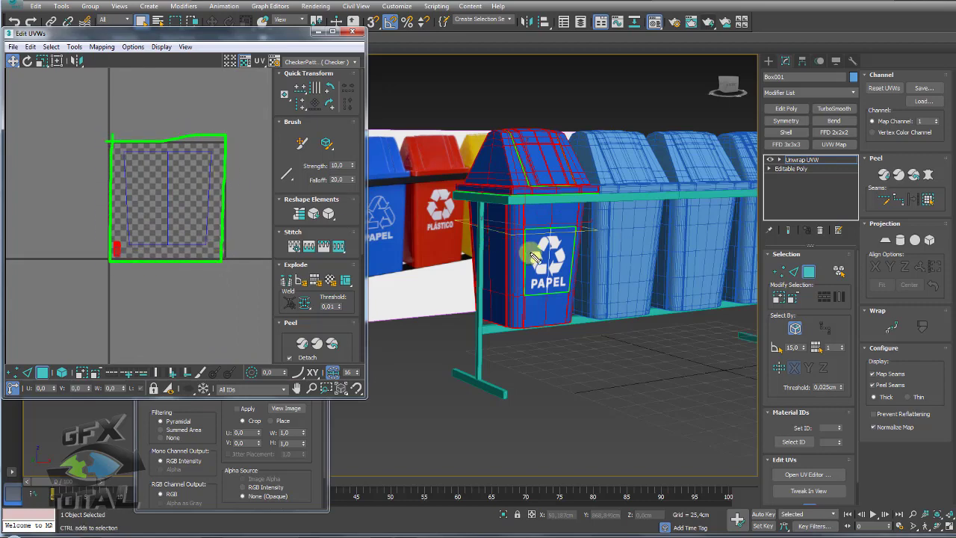
{"action": "mouse_move", "coordinate": [532, 256]}
{"action": "left_mouse_down"}
{"action": "mouse_move", "coordinate": [293, 188]}
{"action": "mouse_move", "coordinate": [215, 207]}
{"action": "left_mouse_up"}
{"action": "key", "text": "Escape"}
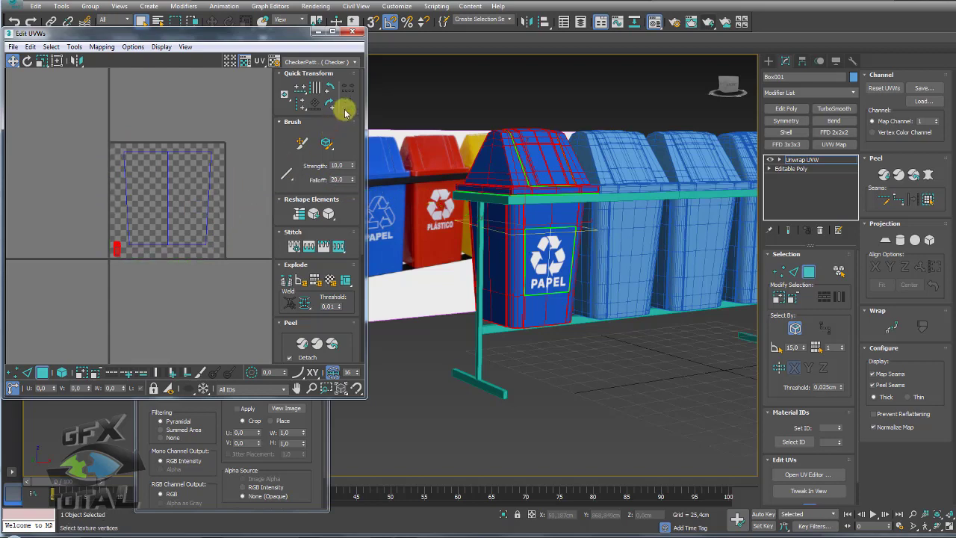
Show papel.jpg as the UV editor background and box-select the label's UVs over it
{"action": "left_click", "coordinate": [336, 62]}
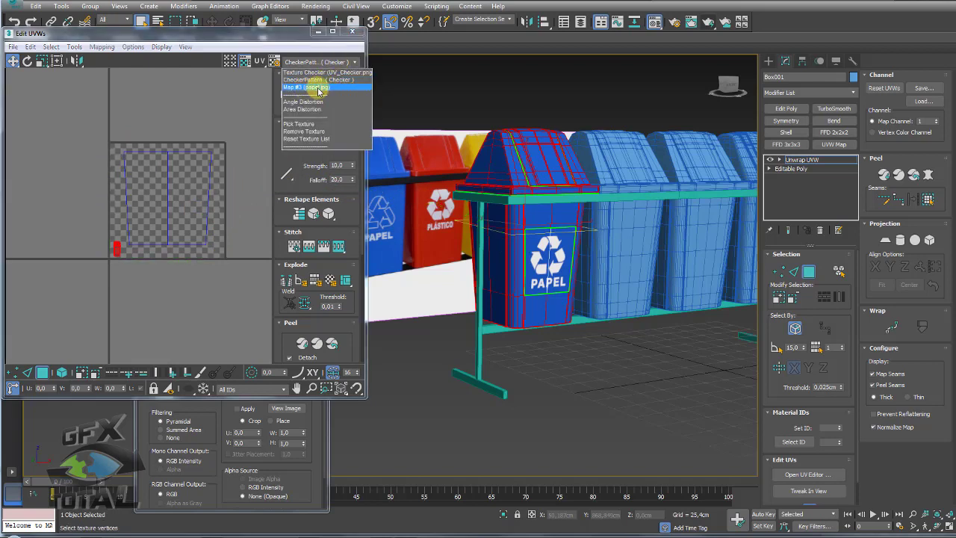
{"action": "left_click", "coordinate": [318, 90]}
{"action": "mouse_move", "coordinate": [240, 121]}
{"action": "left_mouse_down"}
{"action": "mouse_move", "coordinate": [144, 250]}
{"action": "mouse_move", "coordinate": [120, 257]}
{"action": "left_mouse_up"}
{"action": "scroll", "coordinate": [523, 280], "scroll_direction": "up", "scroll_amount": 3}
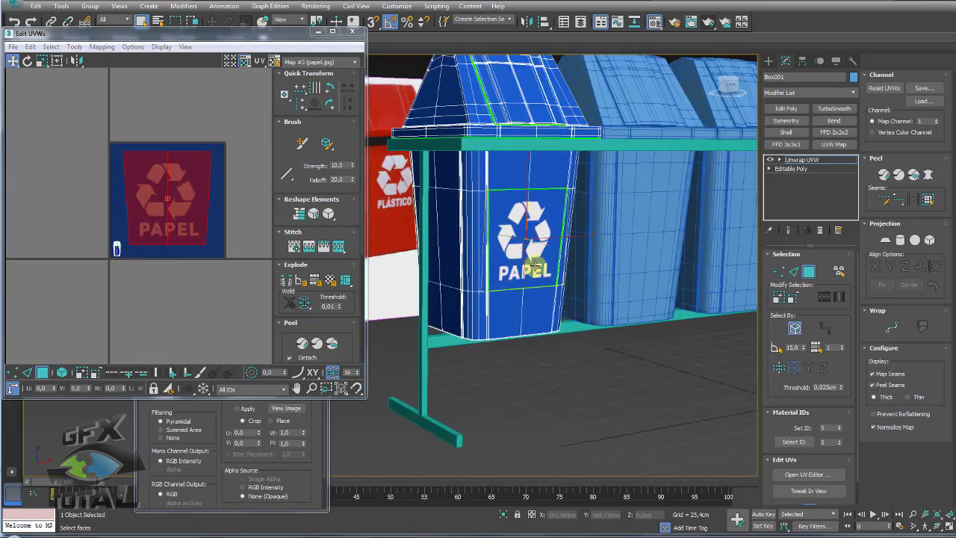
{"action": "mouse_move", "coordinate": [535, 267]}
{"action": "middle_mouse_down", "text": "alt"}
{"action": "mouse_move", "coordinate": [495, 252]}
{"action": "mouse_move", "coordinate": [570, 74]}
{"action": "middle_mouse_up", "text": "alt"}
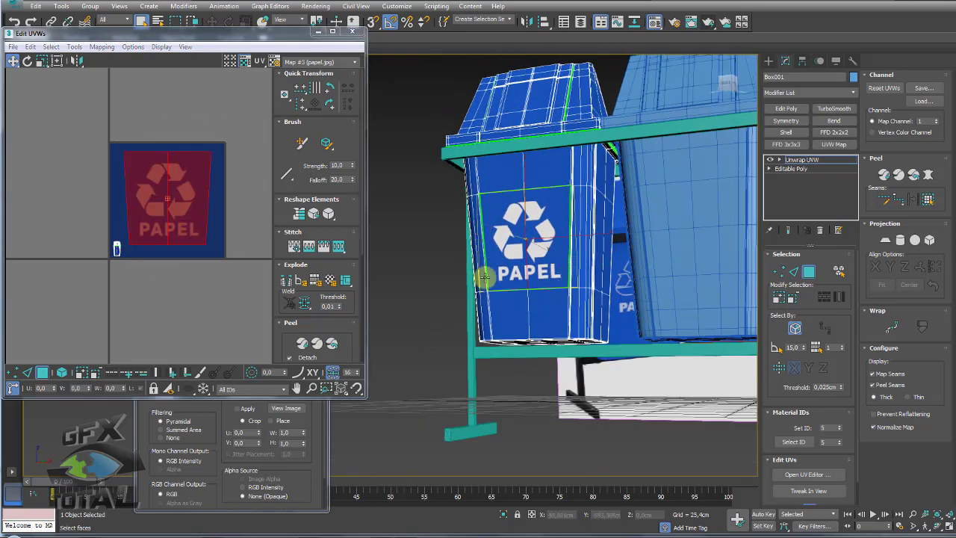
{"action": "scroll", "coordinate": [495, 241], "scroll_direction": "down", "scroll_amount": 3}
{"action": "scroll", "coordinate": [495, 242], "scroll_direction": "down", "scroll_amount": 3}
Convert the PAPEL bin to an Editable Poly, collapsing its unwrap
{"action": "right_click", "coordinate": [514, 217]}
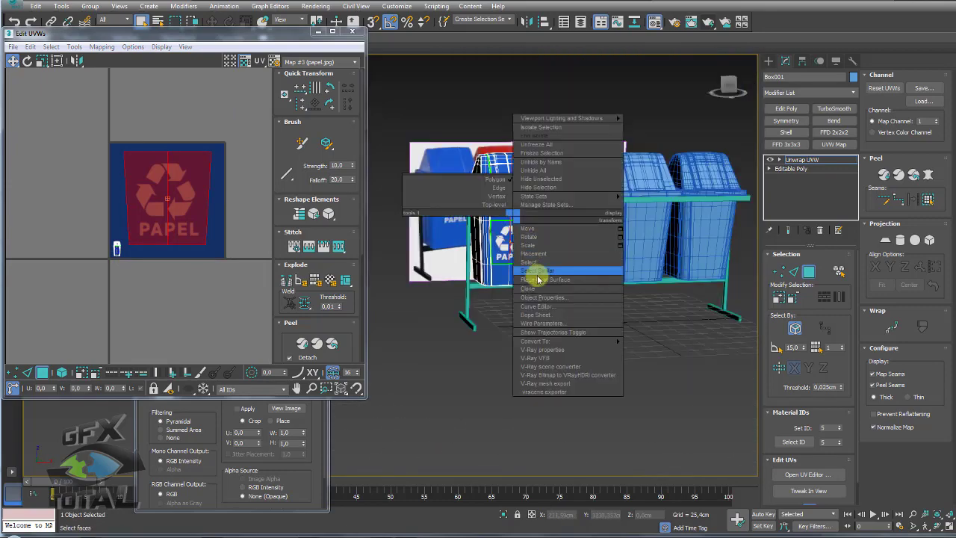
{"action": "left_click", "coordinate": [640, 345]}
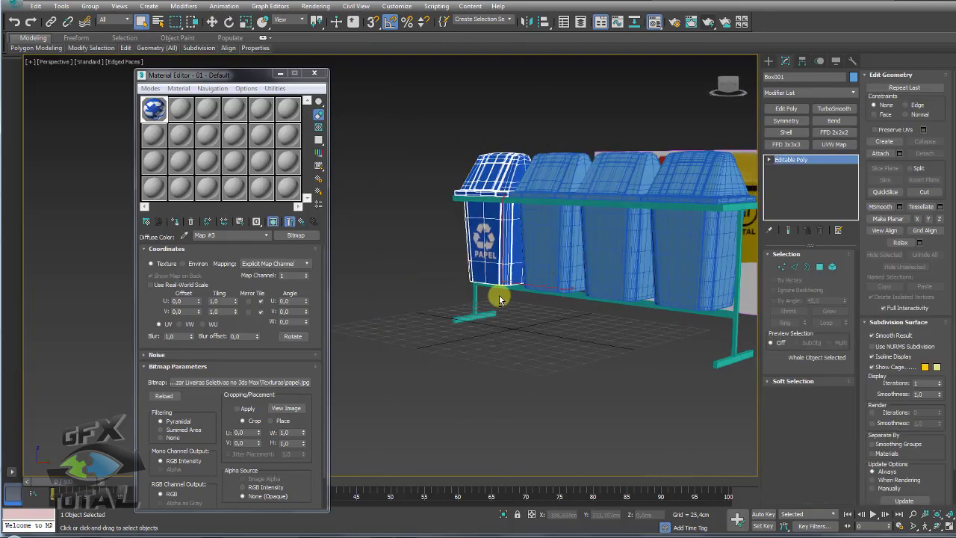
{"action": "mouse_move", "coordinate": [500, 298]}
{"action": "middle_mouse_down", "text": "alt"}
{"action": "mouse_move", "coordinate": [561, 312]}
{"action": "mouse_move", "coordinate": [508, 262]}
{"action": "middle_mouse_up", "text": "alt"}
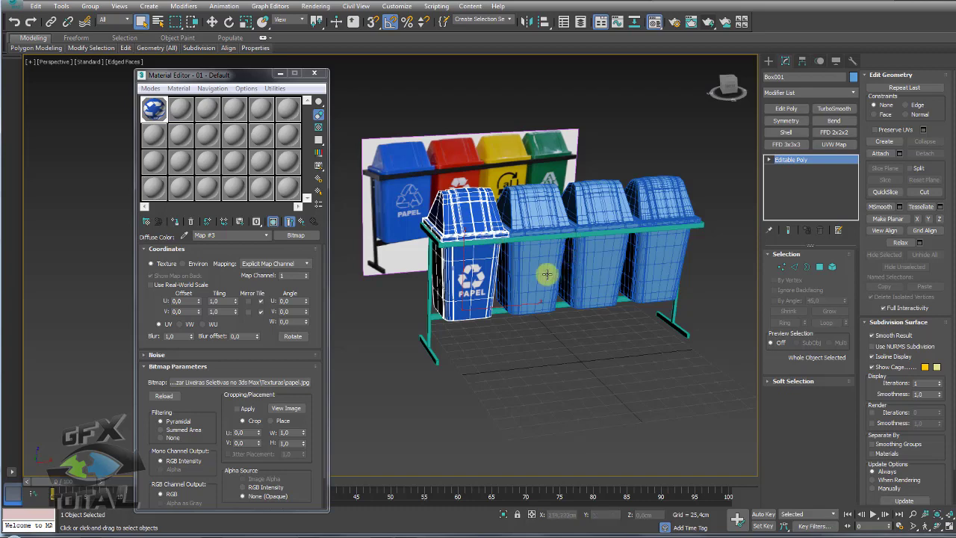
{"action": "middle_click_drag", "start_coordinate": [546, 273], "coordinate": [465, 246], "text": "alt"}
Shift-drag a copy of the PAPEL bin into the rack's empty second slot
{"action": "left_click", "coordinate": [471, 229]}
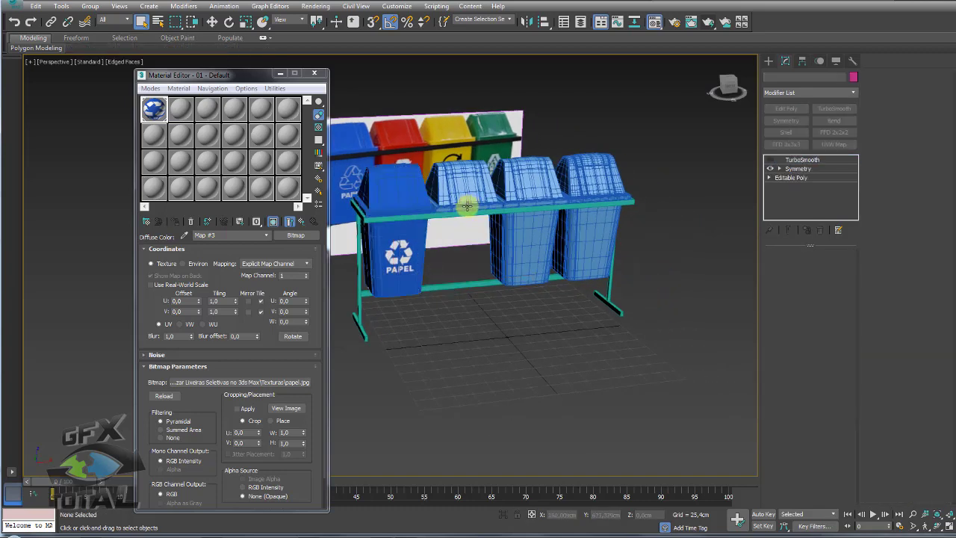
{"action": "left_click", "coordinate": [433, 243]}
{"action": "key", "text": "w"}
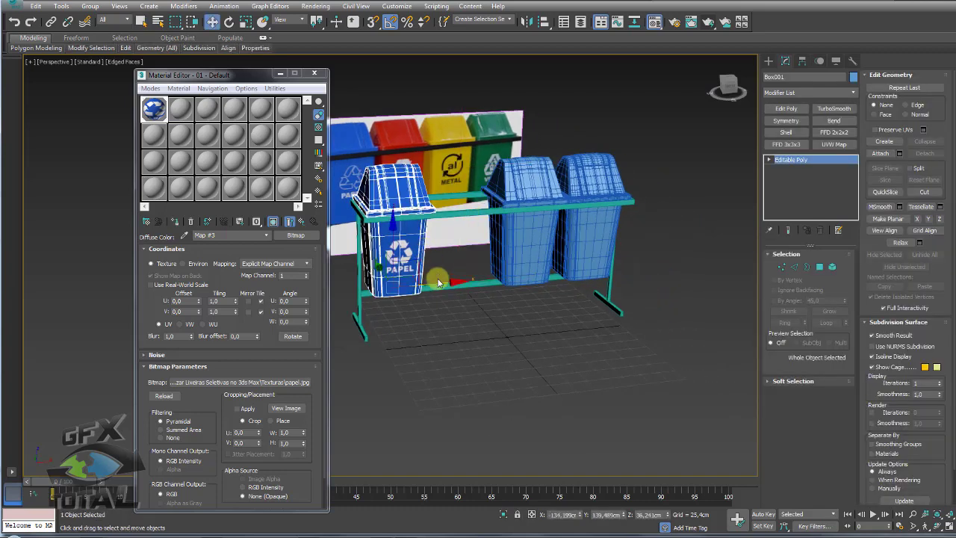
{"action": "left_click_drag", "start_coordinate": [437, 278], "coordinate": [500, 280], "text": "shift"}
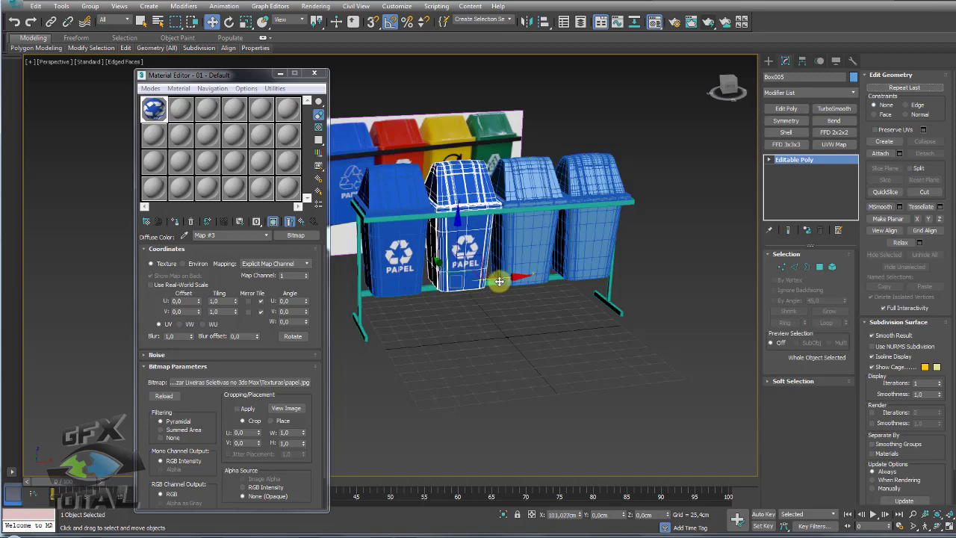
{"action": "left_click", "coordinate": [481, 310]}
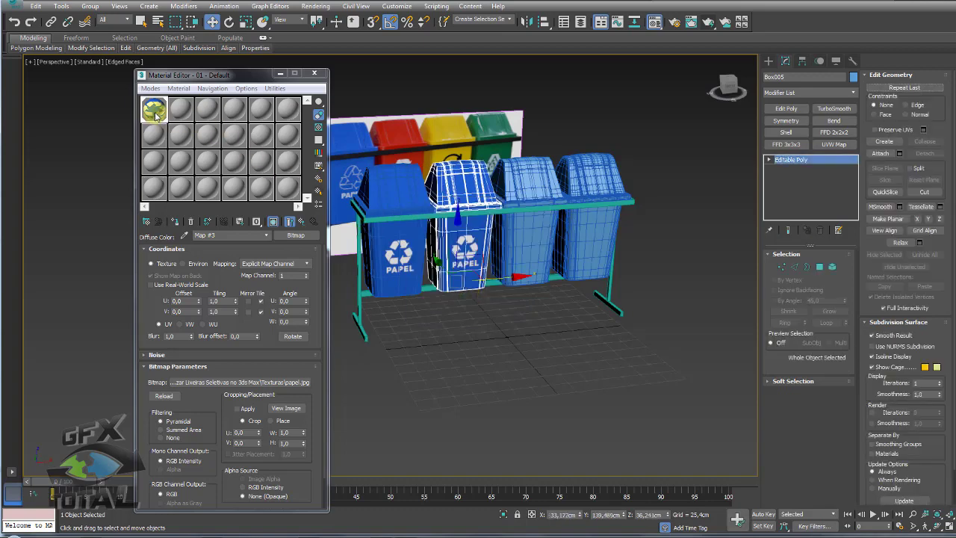
Duplicate the blue bin material into slot 2, rename it ASDAS, and load plastico.jpg as its diffuse bitmap
{"action": "left_click_drag", "start_coordinate": [156, 114], "coordinate": [180, 110]}
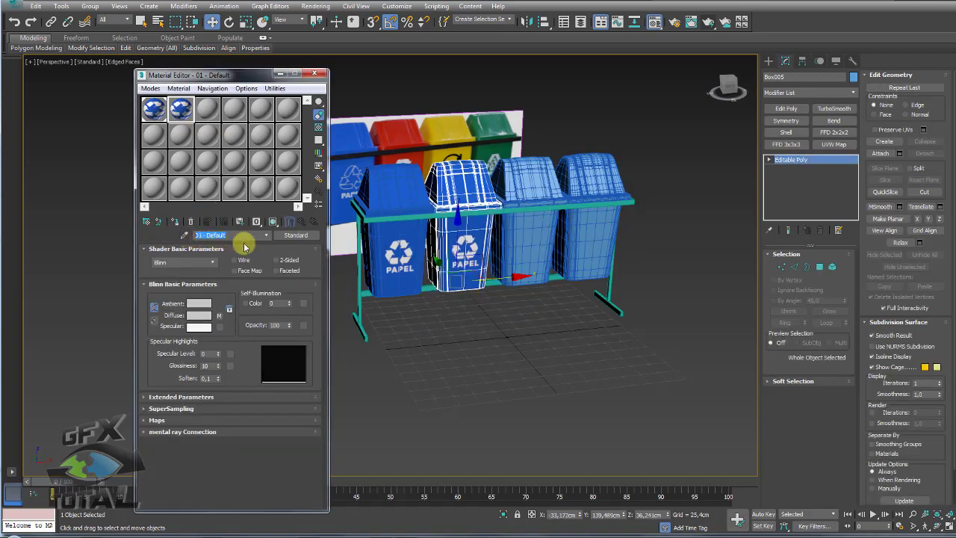
{"action": "type", "text": "ASDAS"}
{"action": "key", "text": "Return"}
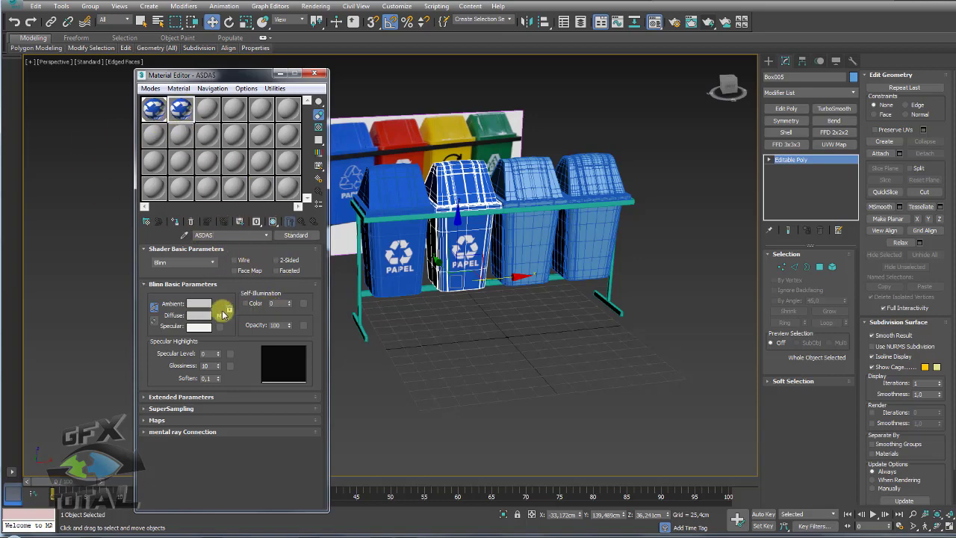
{"action": "left_click", "coordinate": [220, 318]}
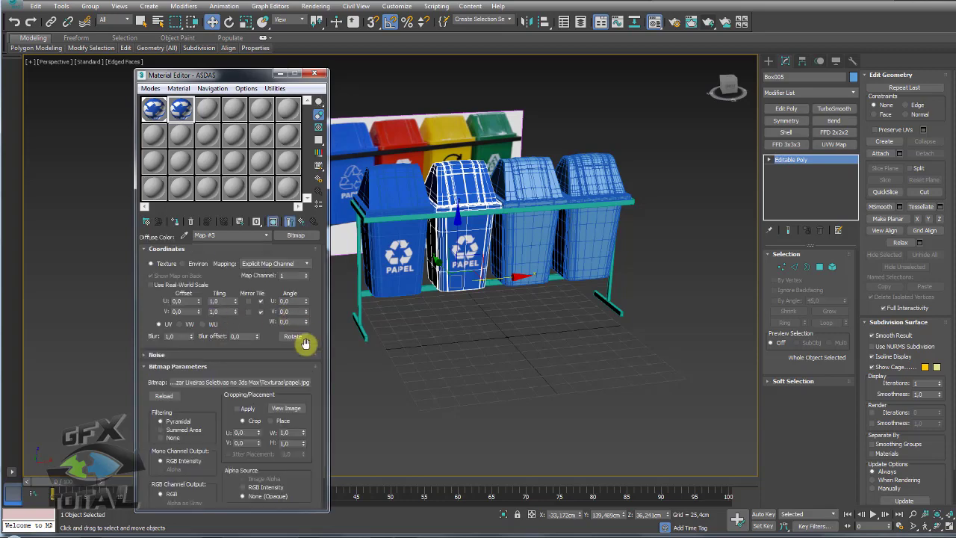
{"action": "left_click", "coordinate": [265, 385]}
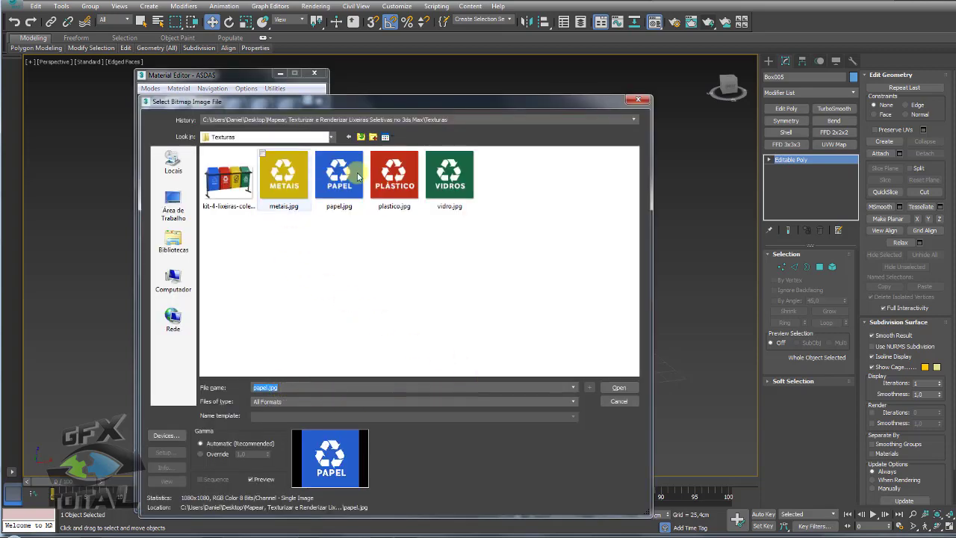
{"action": "left_click", "coordinate": [390, 190]}
{"action": "left_click", "coordinate": [618, 388]}
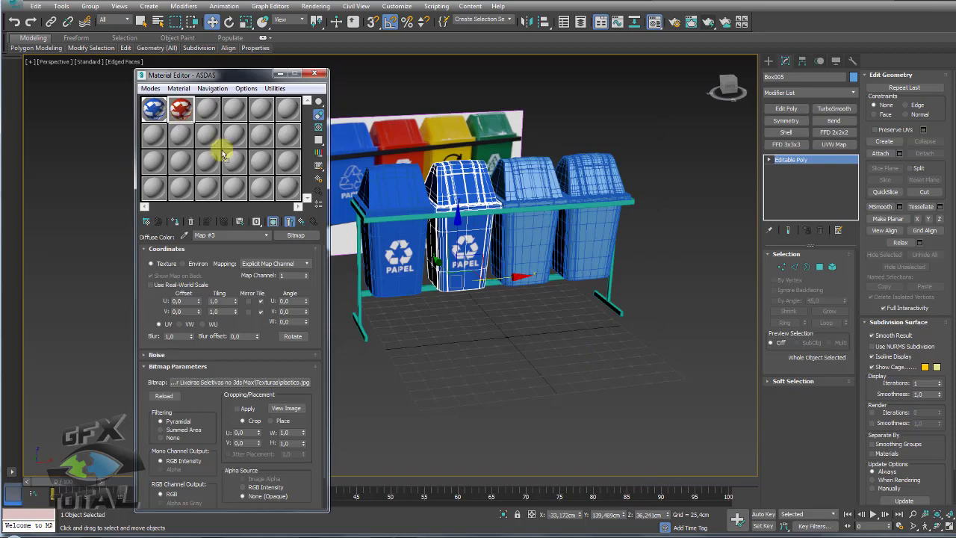
Assign the ASDAS material to the copied bin and turn off Edged Faces with F4
{"action": "middle_click_drag", "start_coordinate": [490, 286], "coordinate": [592, 364]}
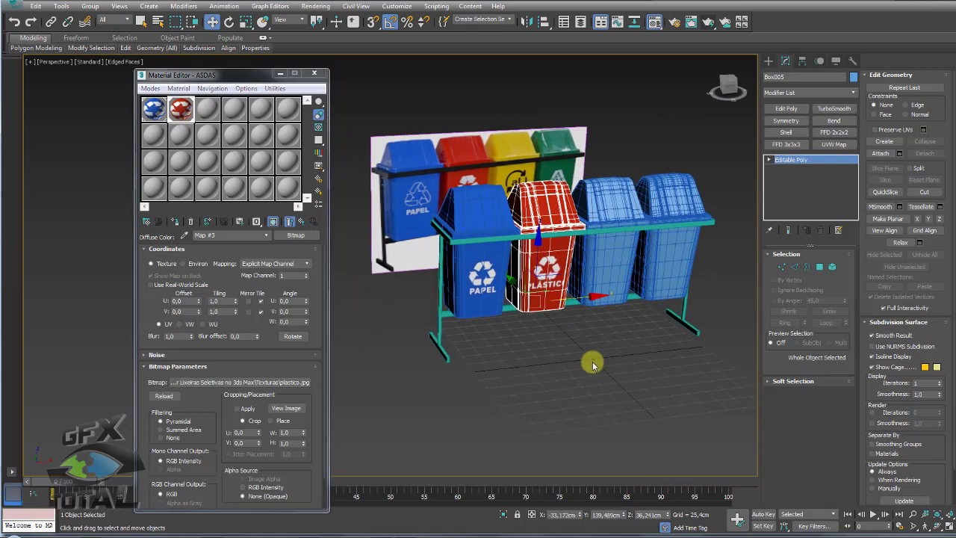
{"action": "left_click", "coordinate": [592, 365]}
{"action": "scroll", "coordinate": [582, 351], "scroll_direction": "up", "scroll_amount": 2}
{"action": "scroll", "coordinate": [572, 340], "scroll_direction": "up", "scroll_amount": 2}
{"action": "scroll", "coordinate": [563, 333], "scroll_direction": "up", "scroll_amount": 1}
{"action": "key", "text": "F4"}
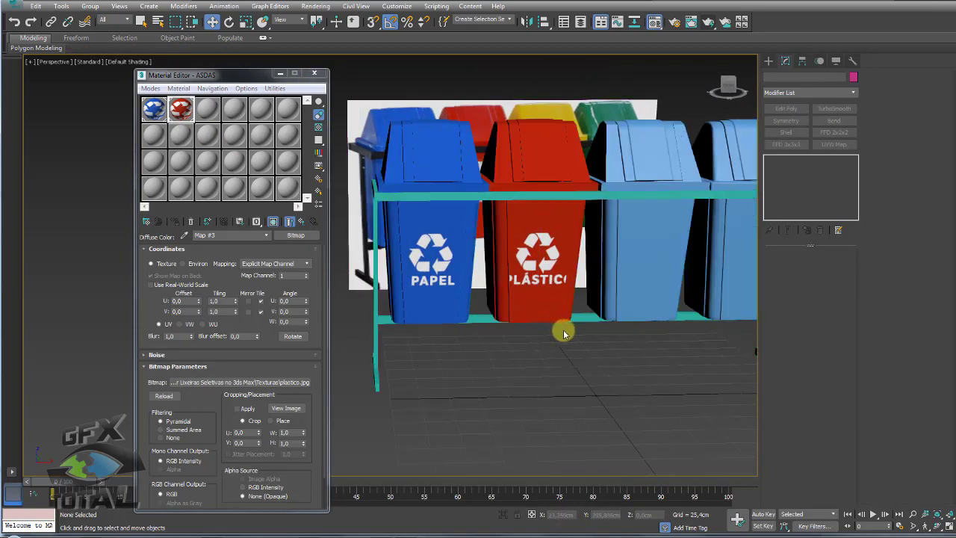
Orbit and zoom to compare the red PLÁSTICO bin with the PAPEL bin, then select the red bin
{"action": "scroll", "coordinate": [563, 329], "scroll_direction": "up", "scroll_amount": 3}
{"action": "mouse_move", "coordinate": [513, 324]}
{"action": "middle_mouse_down", "text": "alt"}
{"action": "mouse_move", "coordinate": [545, 335]}
{"action": "mouse_move", "coordinate": [572, 321]}
{"action": "middle_mouse_up", "text": "alt"}
{"action": "scroll", "coordinate": [553, 322], "scroll_direction": "up", "scroll_amount": 2}
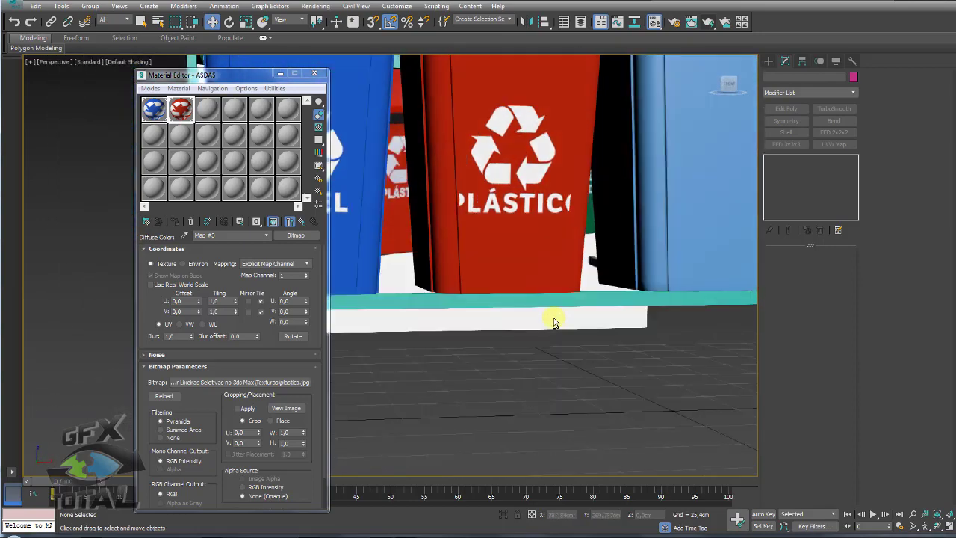
{"action": "middle_click_drag", "start_coordinate": [533, 228], "coordinate": [661, 320], "text": "alt"}
{"action": "scroll", "coordinate": [608, 303], "scroll_direction": "down", "scroll_amount": 2}
{"action": "scroll", "coordinate": [609, 293], "scroll_direction": "up", "scroll_amount": 3}
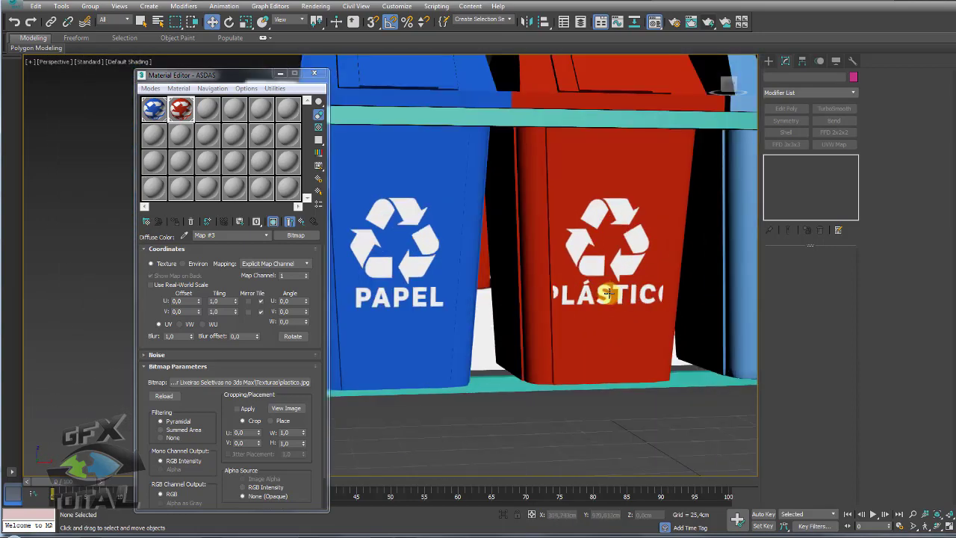
{"action": "scroll", "coordinate": [576, 291], "scroll_direction": "up", "scroll_amount": 4}
{"action": "scroll", "coordinate": [648, 272], "scroll_direction": "down", "scroll_amount": 4}
{"action": "middle_click_drag", "start_coordinate": [648, 271], "coordinate": [610, 318], "text": "alt"}
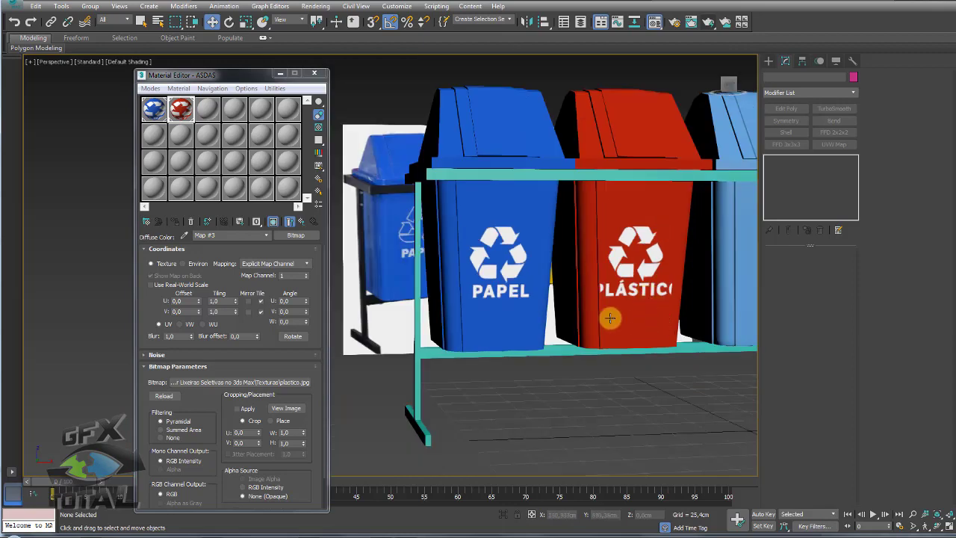
{"action": "scroll", "coordinate": [603, 260], "scroll_direction": "down", "scroll_amount": 1}
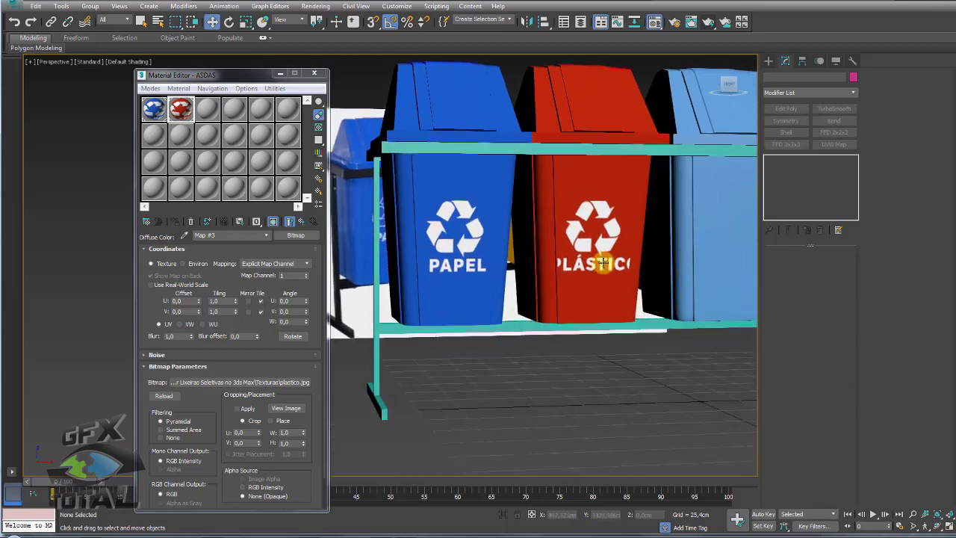
{"action": "scroll", "coordinate": [597, 257], "scroll_direction": "up", "scroll_amount": 4}
{"action": "left_click", "coordinate": [597, 251]}
{"action": "scroll", "coordinate": [595, 254], "scroll_direction": "down", "scroll_amount": 4}
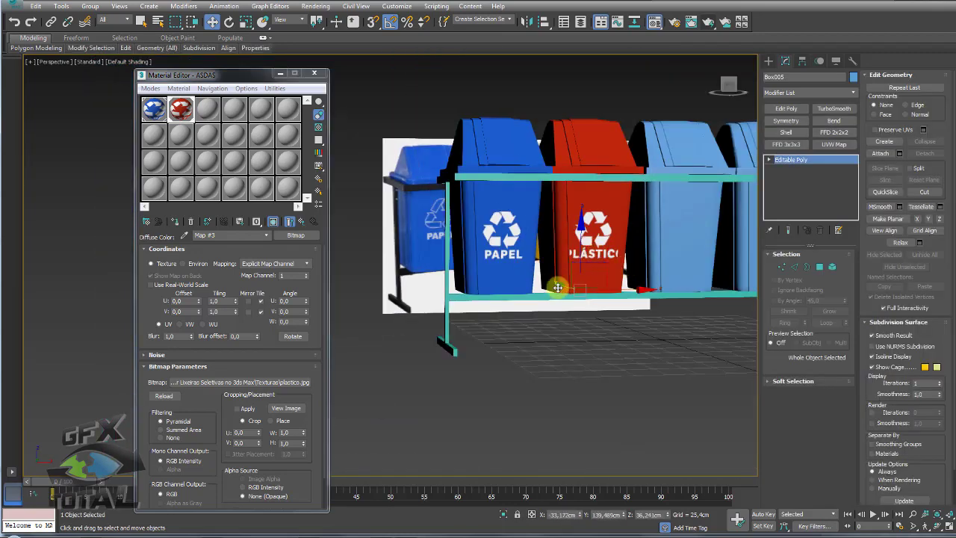
{"action": "scroll", "coordinate": [629, 258], "scroll_direction": "up", "scroll_amount": 2}
{"action": "scroll", "coordinate": [487, 196], "scroll_direction": "up", "scroll_amount": 2}
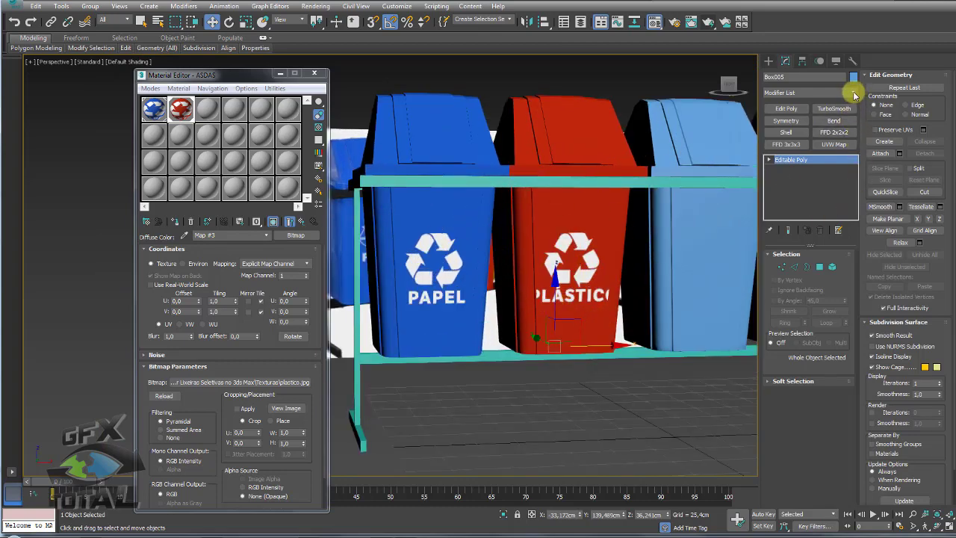
Add an Unwrap UVW modifier to the red bin and open its UV editor
{"action": "left_click", "coordinate": [853, 94]}
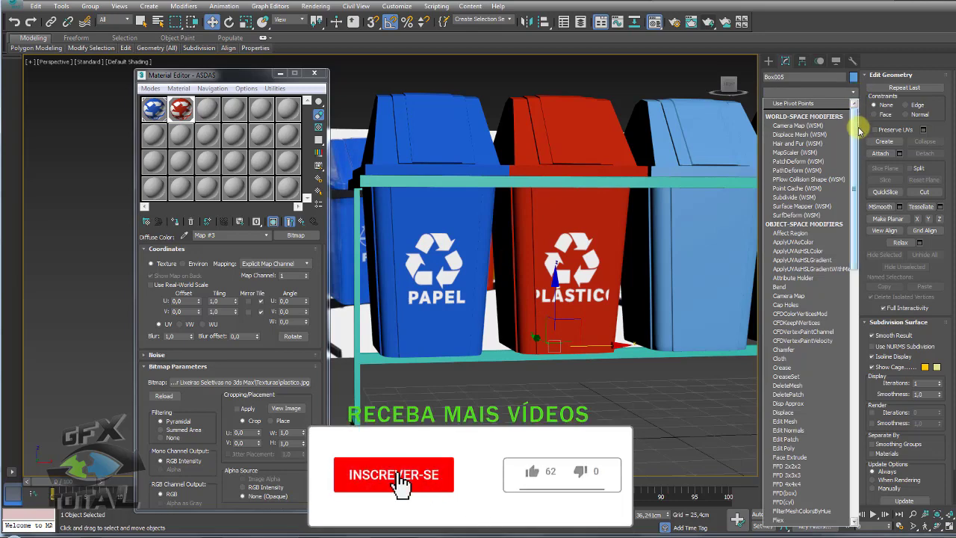
{"action": "left_click_drag", "start_coordinate": [856, 130], "coordinate": [847, 426]}
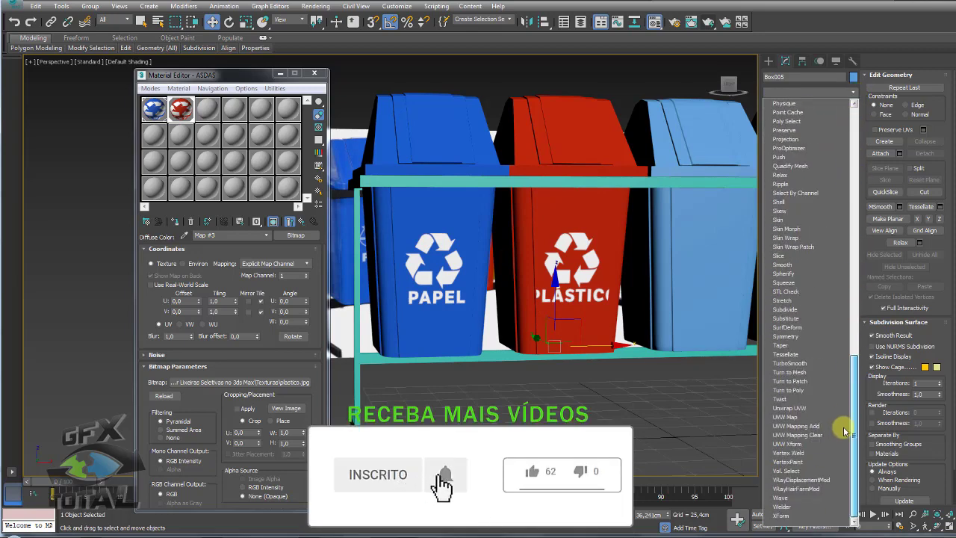
{"action": "left_click", "coordinate": [807, 409]}
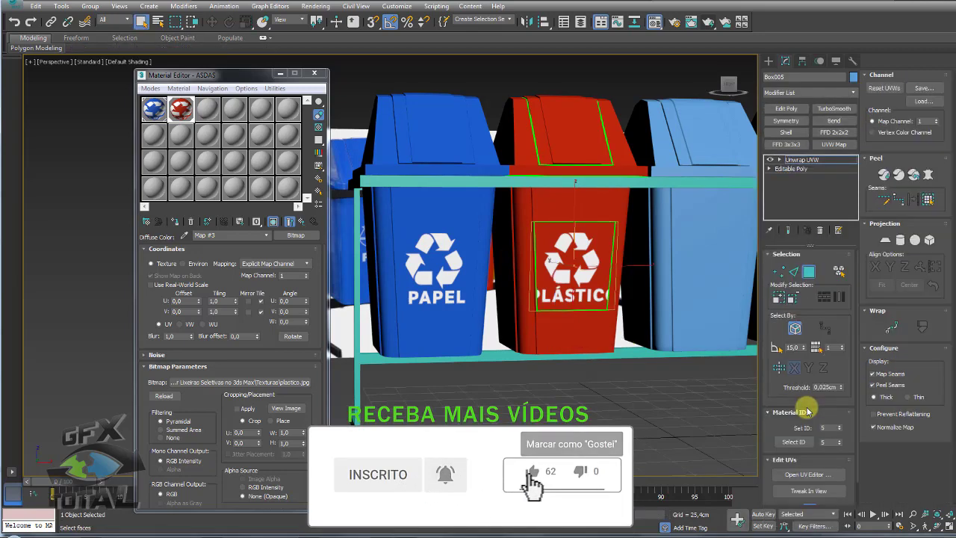
{"action": "left_click", "coordinate": [803, 476]}
Select only the front label panel faces, using Grow and Shrink to trim the selection
{"action": "scroll", "coordinate": [76, 261], "scroll_direction": "down", "scroll_amount": 2}
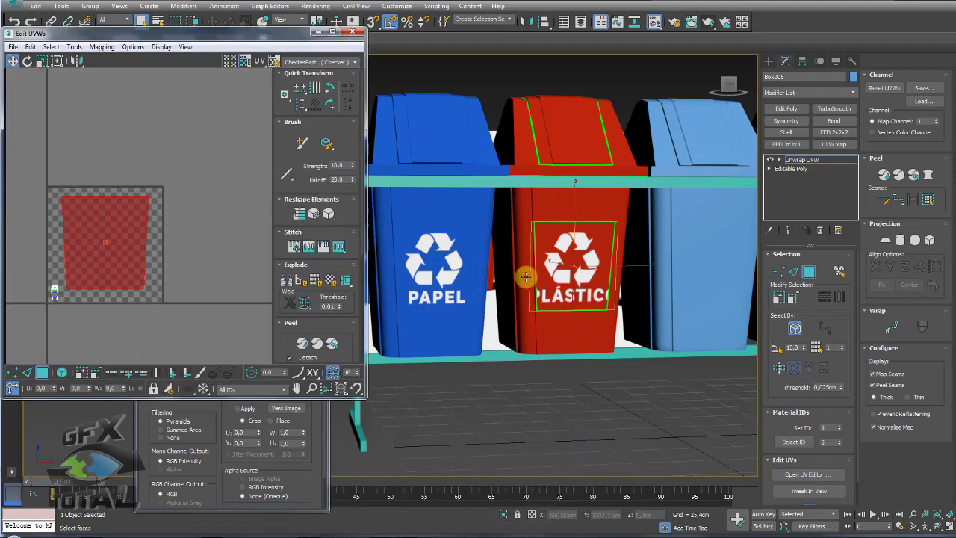
{"action": "mouse_move", "coordinate": [526, 278]}
{"action": "middle_mouse_down", "text": "alt"}
{"action": "mouse_move", "coordinate": [603, 301]}
{"action": "mouse_move", "coordinate": [607, 314]}
{"action": "middle_mouse_up", "text": "alt"}
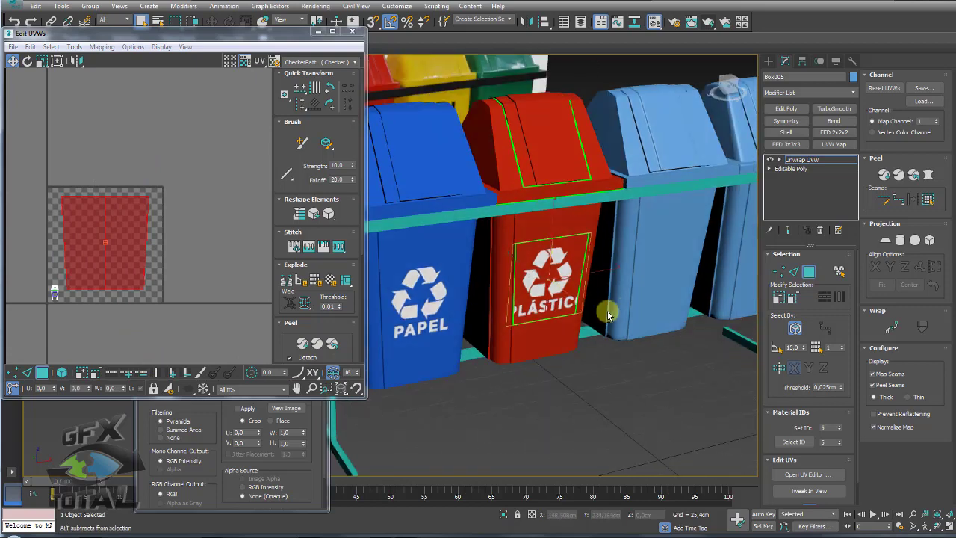
{"action": "left_click", "coordinate": [588, 261]}
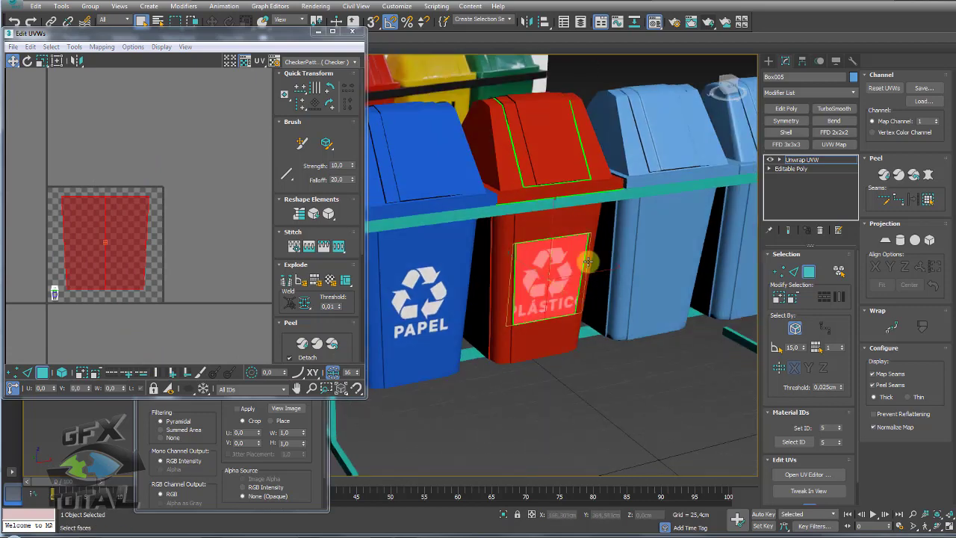
{"action": "left_click", "coordinate": [780, 298]}
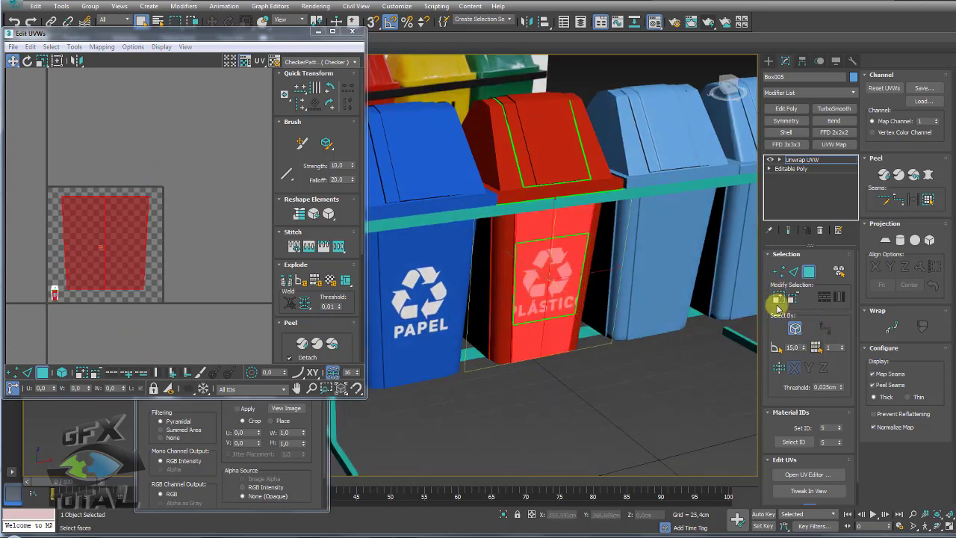
{"action": "mouse_move", "coordinate": [647, 277]}
{"action": "middle_mouse_down", "text": "alt"}
{"action": "mouse_move", "coordinate": [599, 256]}
{"action": "mouse_move", "coordinate": [638, 296]}
{"action": "mouse_move", "coordinate": [755, 322]}
{"action": "middle_mouse_up", "text": "alt"}
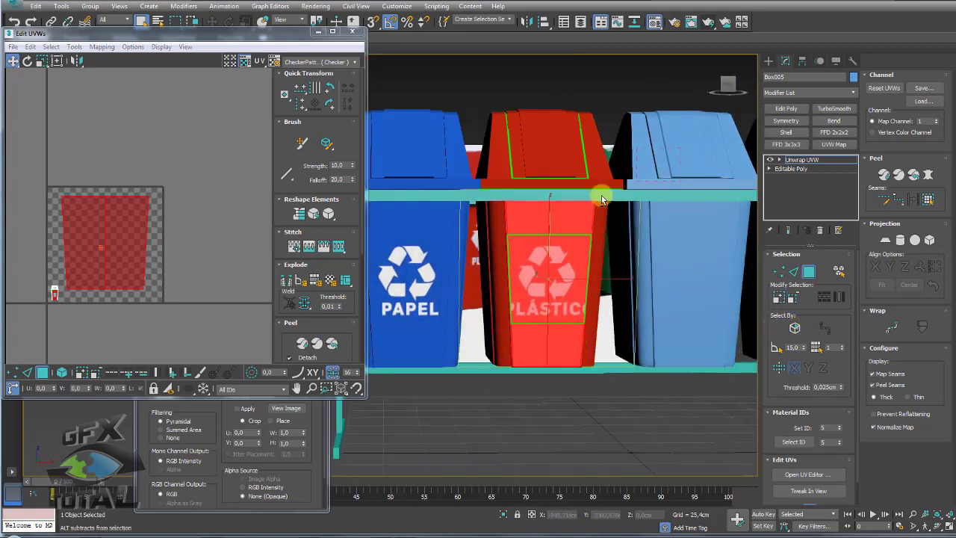
{"action": "left_click_drag", "start_coordinate": [481, 235], "coordinate": [616, 364], "text": "alt"}
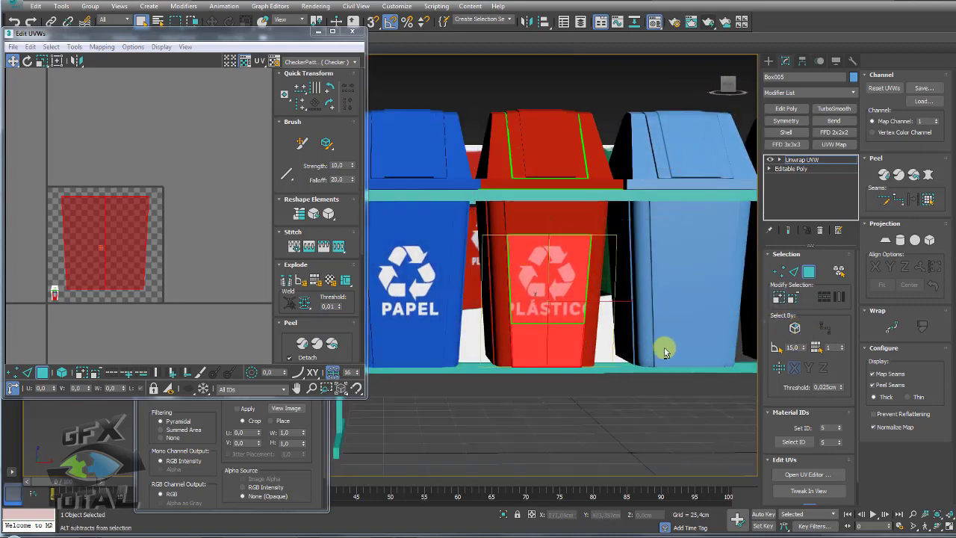
{"action": "left_click", "coordinate": [778, 297]}
{"action": "left_click", "coordinate": [777, 298]}
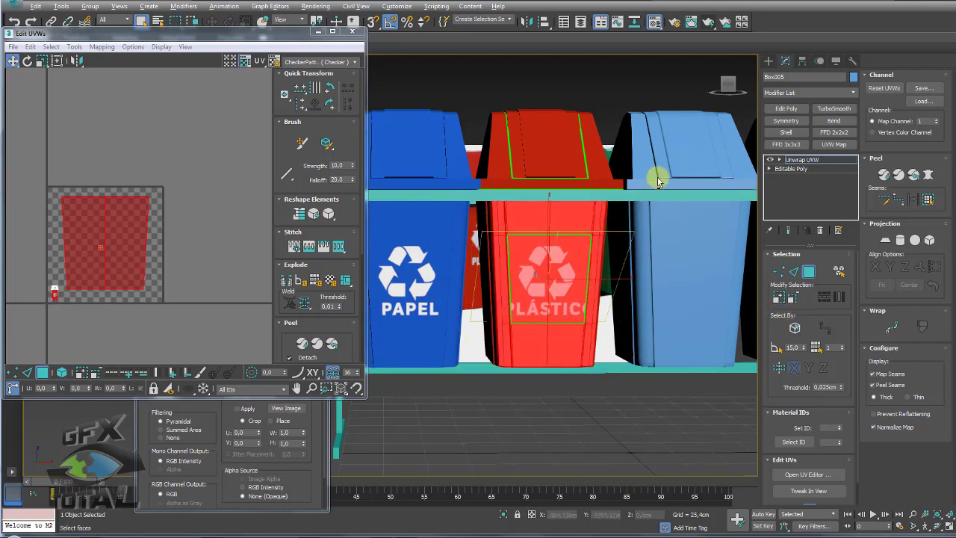
{"action": "left_click_drag", "start_coordinate": [655, 177], "coordinate": [396, 219], "text": "alt"}
Try drawing a Point-to-Point seam around the front panel, then discard it
{"action": "middle_click_drag", "start_coordinate": [405, 388], "coordinate": [529, 367], "text": "alt"}
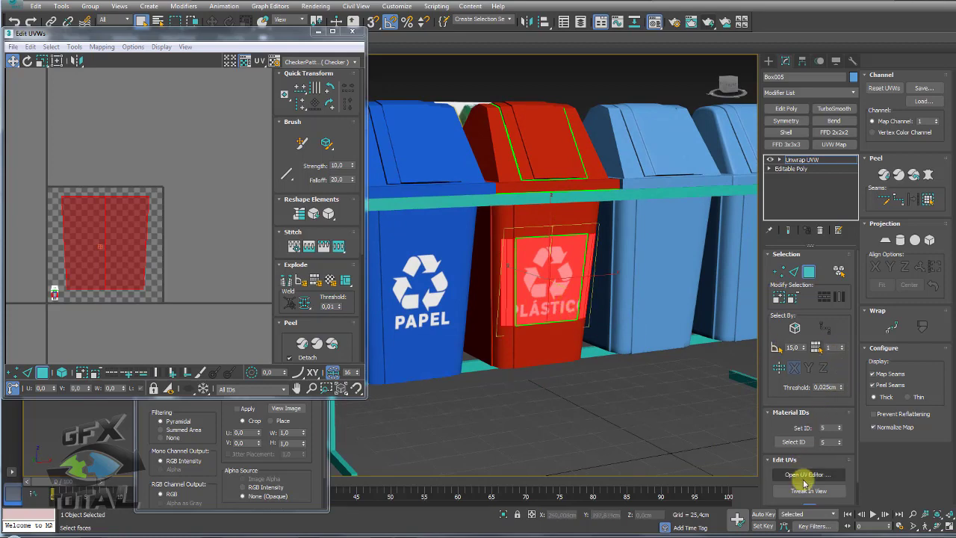
{"action": "scroll", "coordinate": [766, 473], "scroll_direction": "down", "scroll_amount": 1}
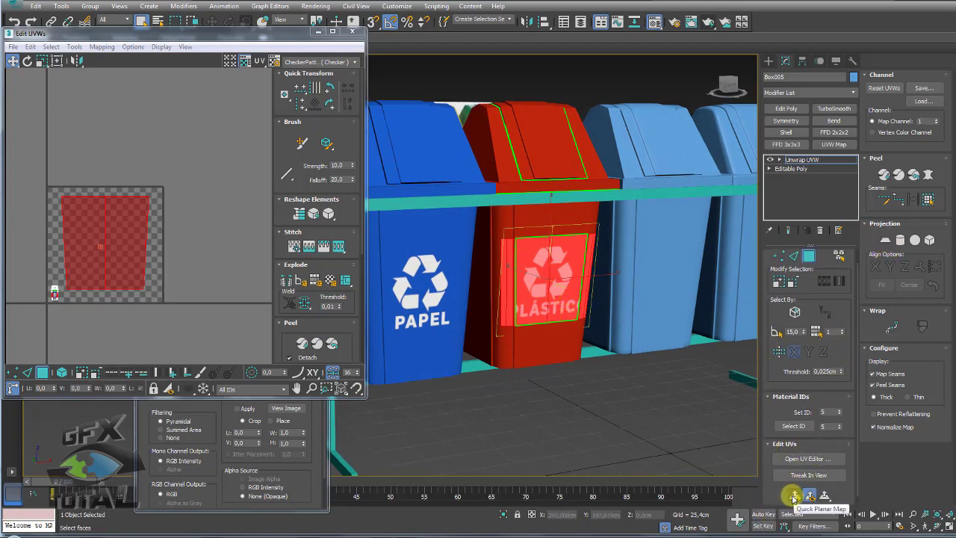
{"action": "left_click", "coordinate": [502, 228]}
{"action": "left_click_drag", "start_coordinate": [562, 233], "coordinate": [507, 261]}
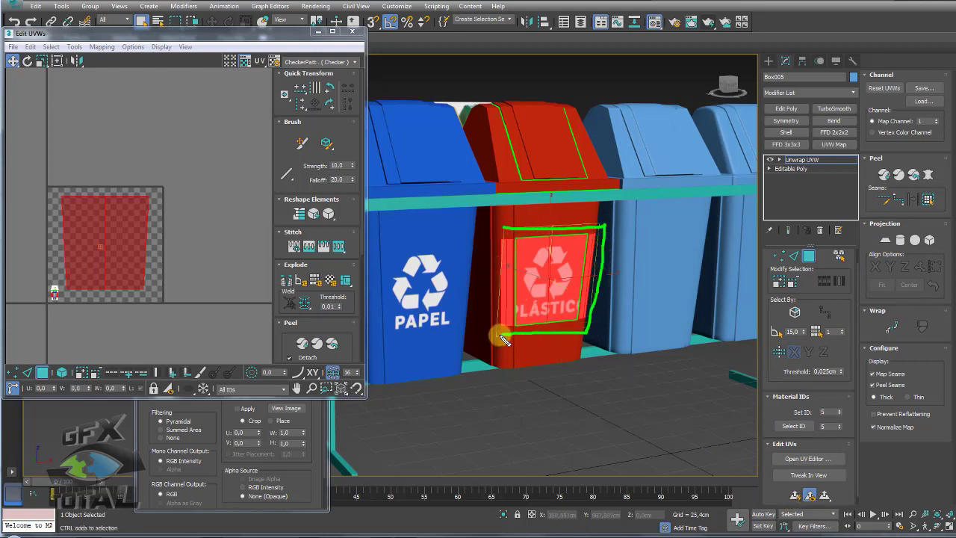
{"action": "left_click", "coordinate": [825, 166]}
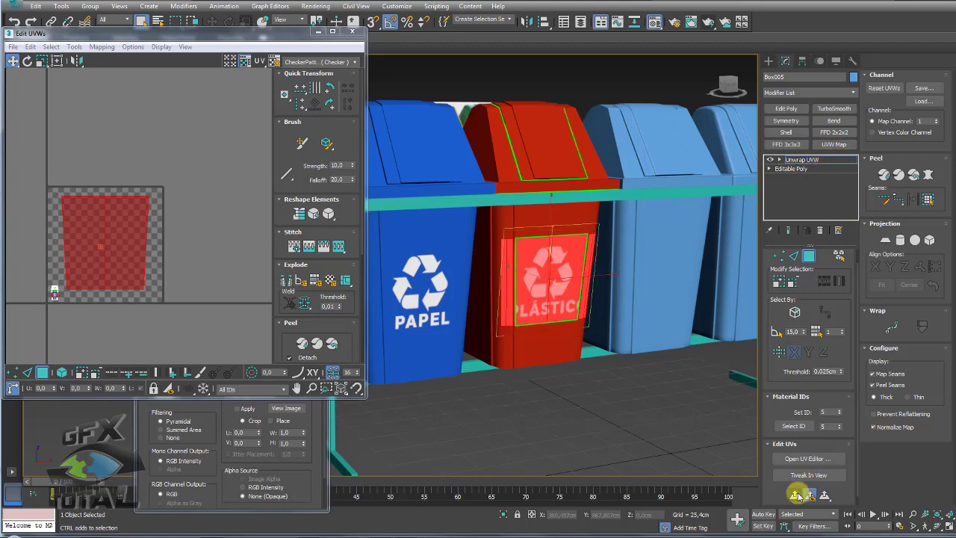
Planar-map the front panel faces and inspect the resulting island in Edit UVWs
{"action": "left_click", "coordinate": [795, 494]}
{"action": "scroll", "coordinate": [547, 302], "scroll_direction": "up", "scroll_amount": 3}
{"action": "scroll", "coordinate": [551, 277], "scroll_direction": "up", "scroll_amount": 3}
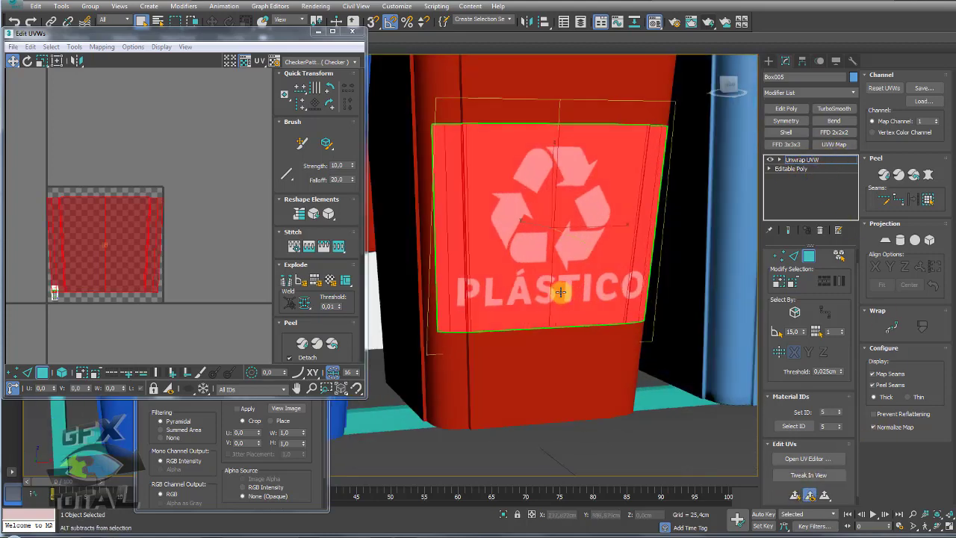
{"action": "mouse_move", "coordinate": [558, 292]}
{"action": "middle_mouse_down", "text": "alt"}
{"action": "mouse_move", "coordinate": [550, 277]}
{"action": "mouse_move", "coordinate": [607, 284]}
{"action": "mouse_move", "coordinate": [570, 301]}
{"action": "middle_mouse_up", "text": "alt"}
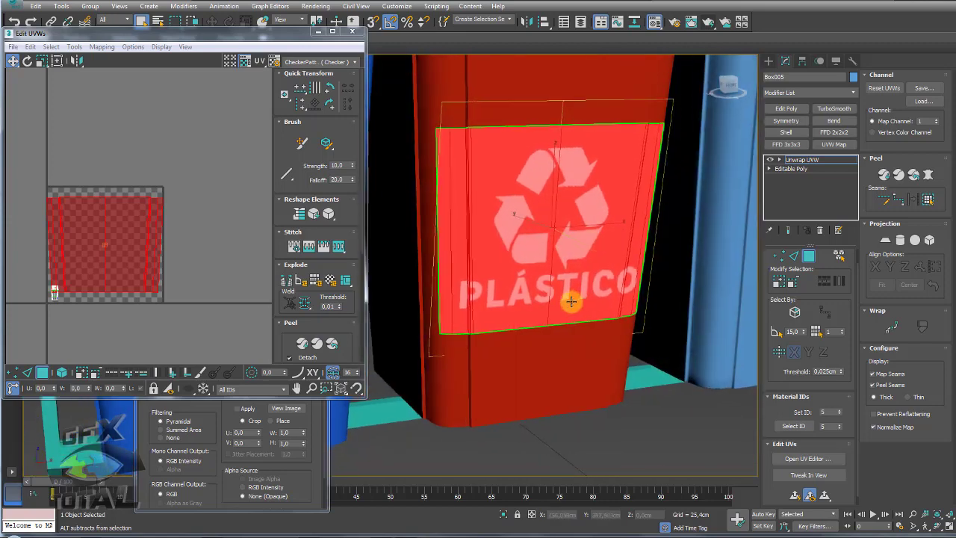
{"action": "middle_click_drag", "start_coordinate": [176, 294], "coordinate": [227, 245]}
{"action": "scroll", "coordinate": [143, 212], "scroll_direction": "up", "scroll_amount": 1}
{"action": "scroll", "coordinate": [75, 235], "scroll_direction": "up", "scroll_amount": 3}
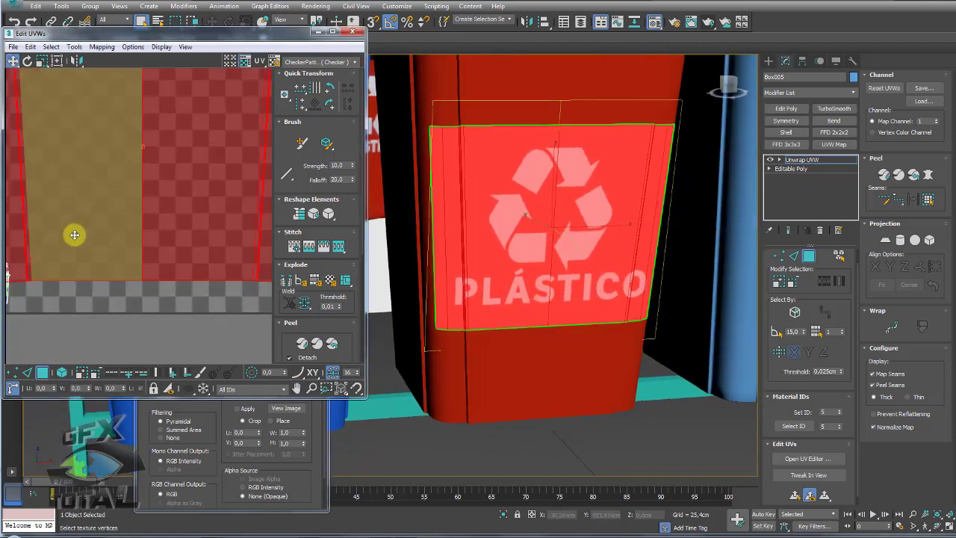
{"action": "scroll", "coordinate": [58, 250], "scroll_direction": "down", "scroll_amount": 4}
{"action": "scroll", "coordinate": [49, 202], "scroll_direction": "up", "scroll_amount": 1}
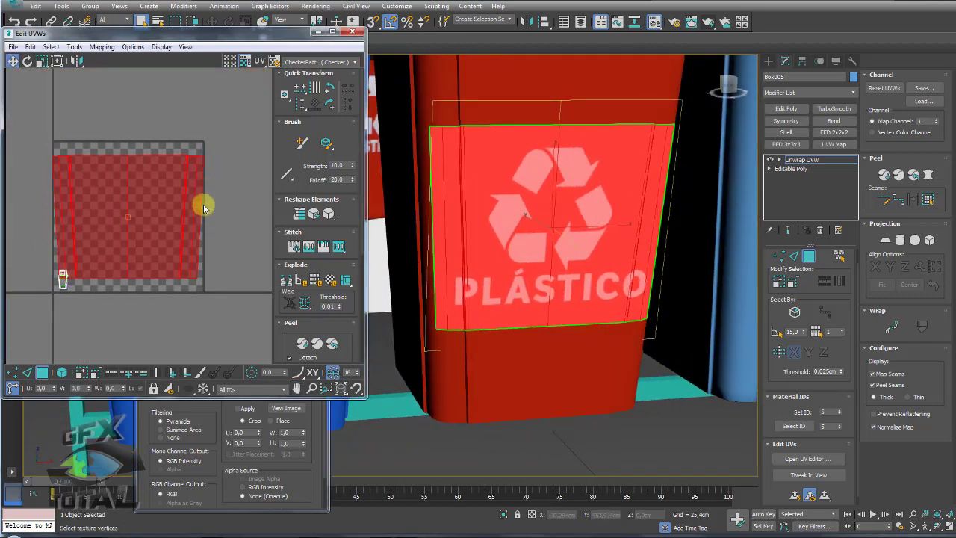
{"action": "scroll", "coordinate": [67, 279], "scroll_direction": "up", "scroll_amount": 2}
{"action": "scroll", "coordinate": [85, 239], "scroll_direction": "up", "scroll_amount": 2}
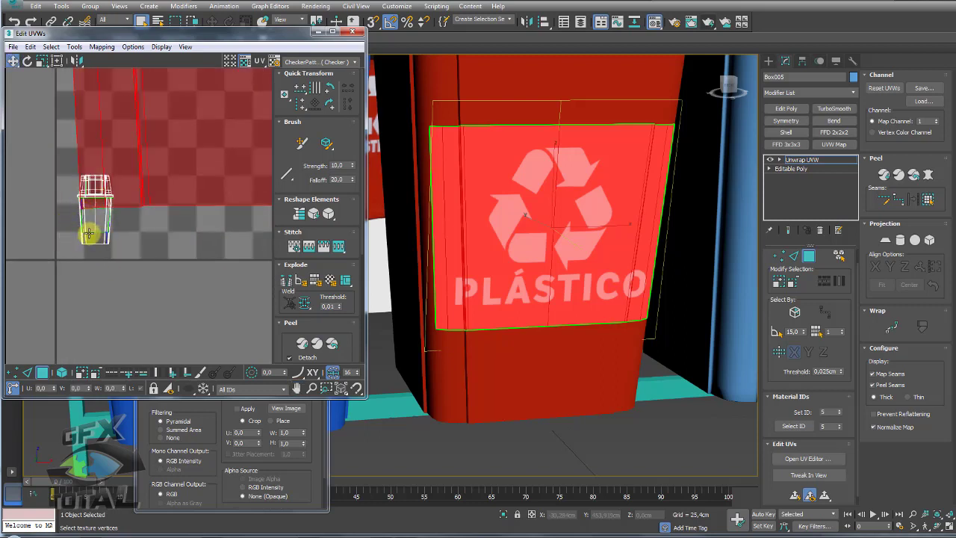
{"action": "scroll", "coordinate": [88, 234], "scroll_direction": "down", "scroll_amount": 1}
{"action": "scroll", "coordinate": [145, 214], "scroll_direction": "down", "scroll_amount": 2}
{"action": "scroll", "coordinate": [154, 192], "scroll_direction": "down", "scroll_amount": 3}
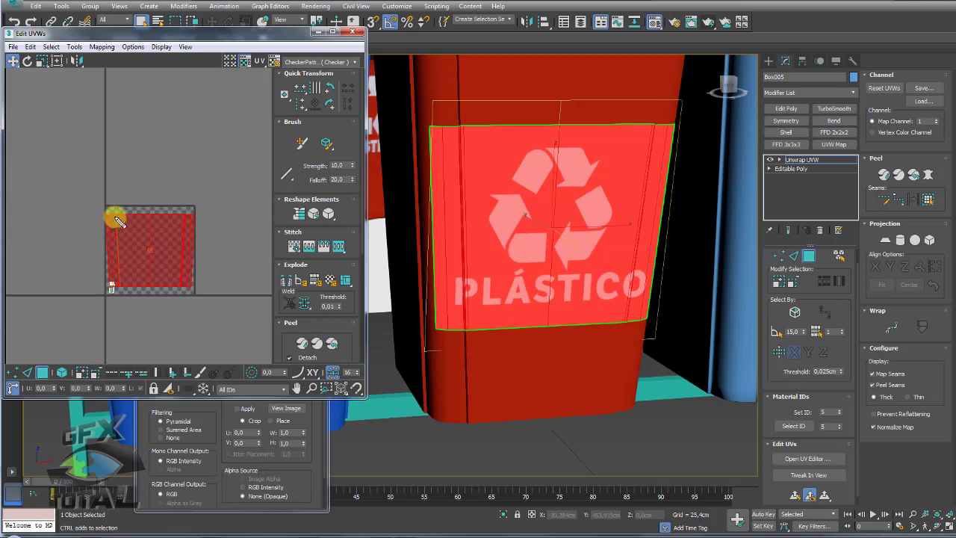
Check the island's narrow side strips, then convert the red bin to an Editable Poly
{"action": "mouse_move", "coordinate": [109, 234]}
{"action": "left_mouse_down"}
{"action": "mouse_move", "coordinate": [111, 284]}
{"action": "mouse_move", "coordinate": [118, 251]}
{"action": "mouse_move", "coordinate": [169, 215]}
{"action": "mouse_move", "coordinate": [180, 267]}
{"action": "mouse_move", "coordinate": [192, 211]}
{"action": "left_mouse_up"}
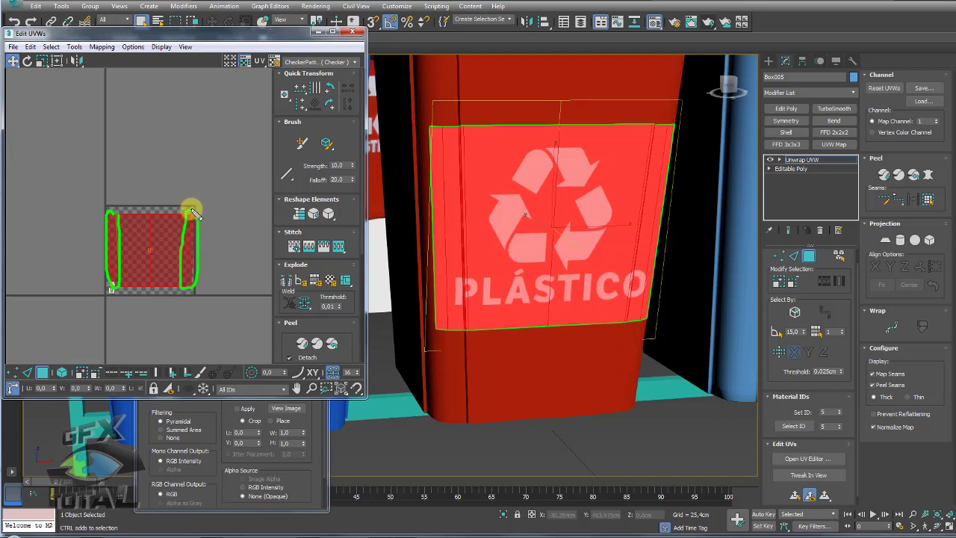
{"action": "left_click_drag", "start_coordinate": [193, 213], "coordinate": [187, 207]}
{"action": "scroll", "coordinate": [189, 212], "scroll_direction": "down", "scroll_amount": 3}
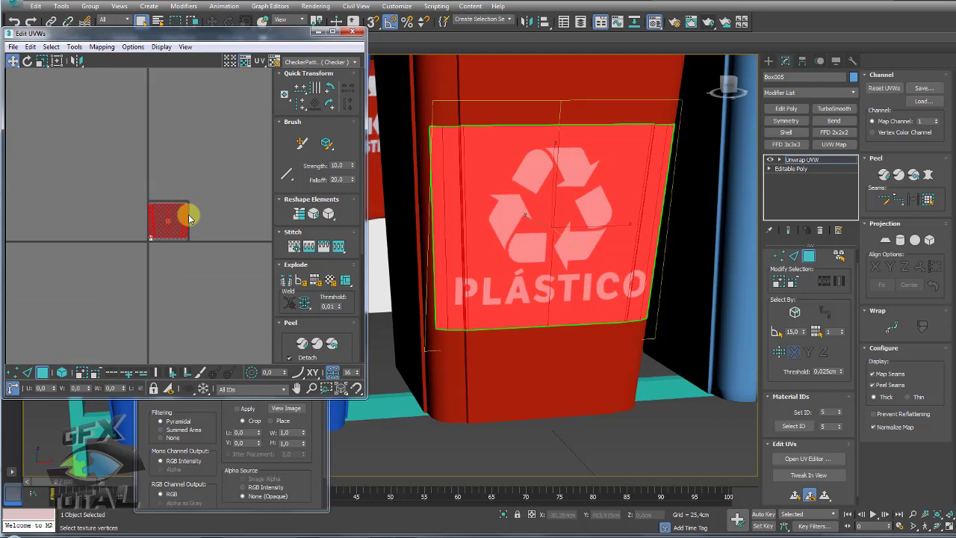
{"action": "left_click", "coordinate": [468, 197]}
{"action": "scroll", "coordinate": [489, 198], "scroll_direction": "down", "scroll_amount": 5}
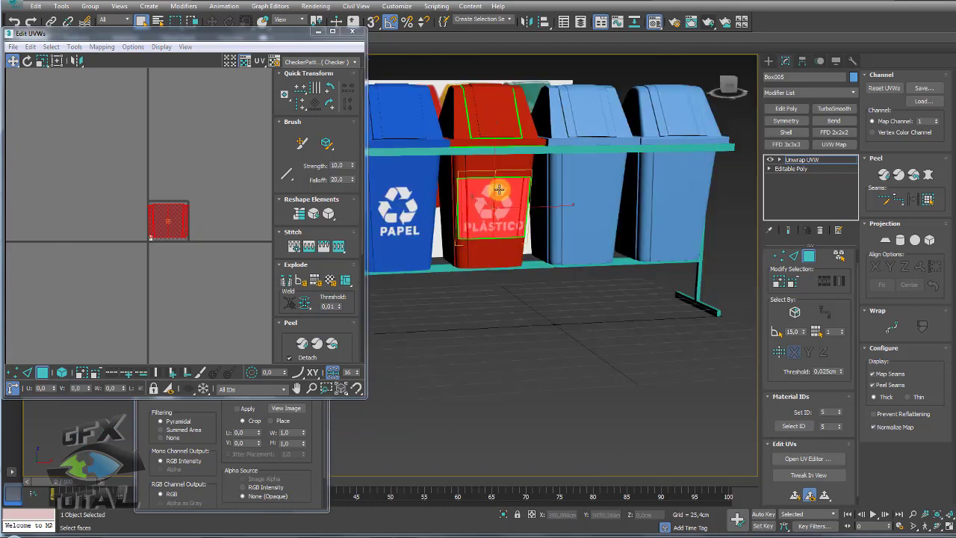
{"action": "right_click", "coordinate": [494, 242]}
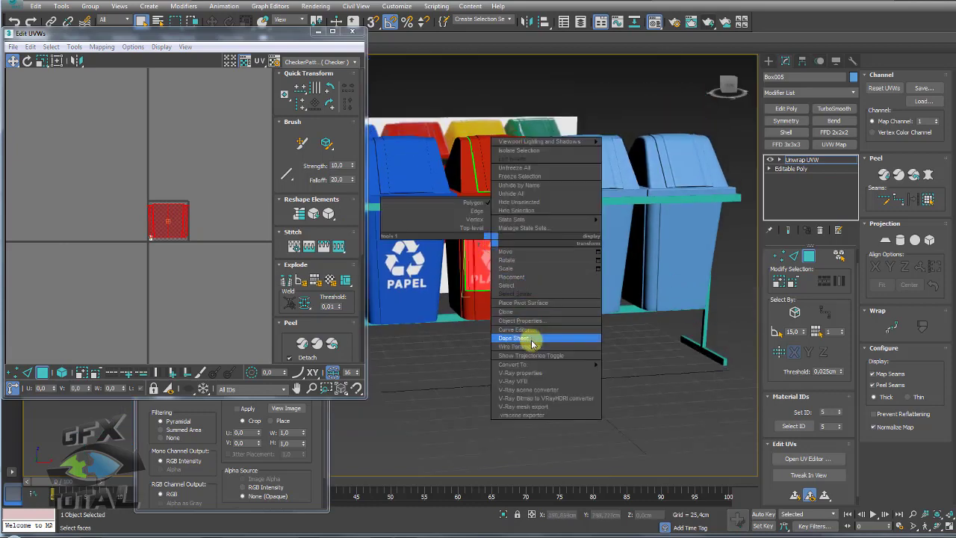
{"action": "left_click", "coordinate": [634, 369]}
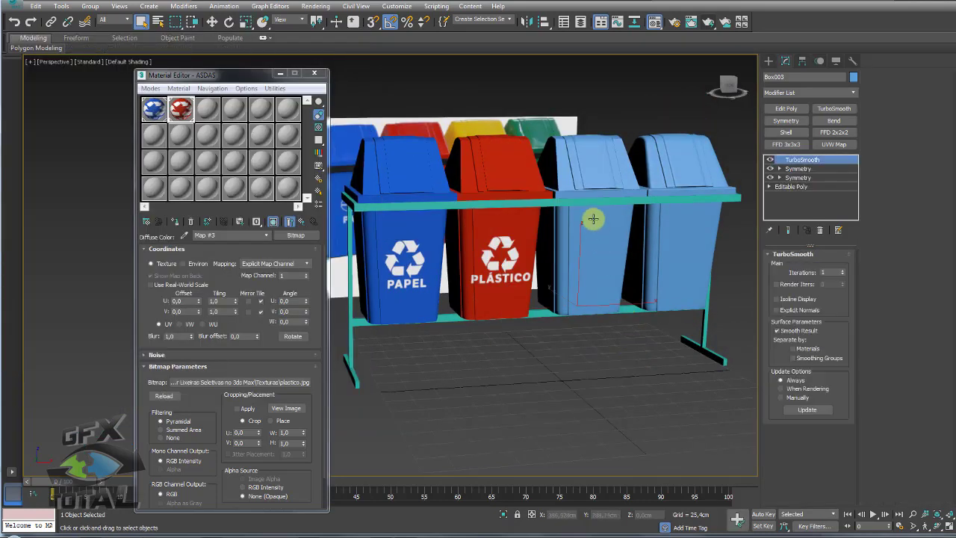
Delete the third light-blue bin's body and lid
{"action": "key", "text": "Delete"}
{"action": "left_click", "coordinate": [574, 172]}
{"action": "key", "text": "Delete"}
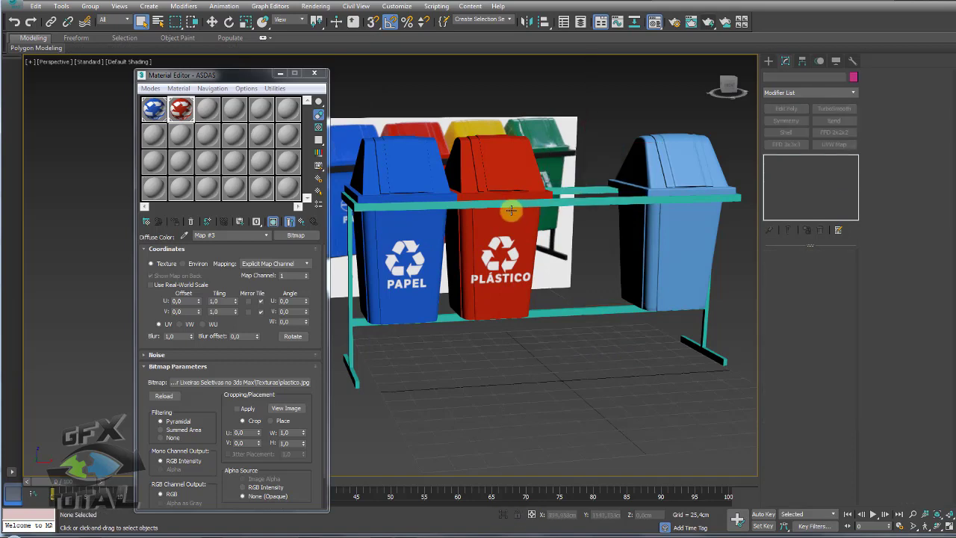
Shift-copy the red PLÁSTICO bin into the third slot and duplicate the ASDAS material into slot 3
{"action": "left_click", "coordinate": [498, 220]}
{"action": "scroll", "coordinate": [530, 257], "scroll_direction": "up", "scroll_amount": 2}
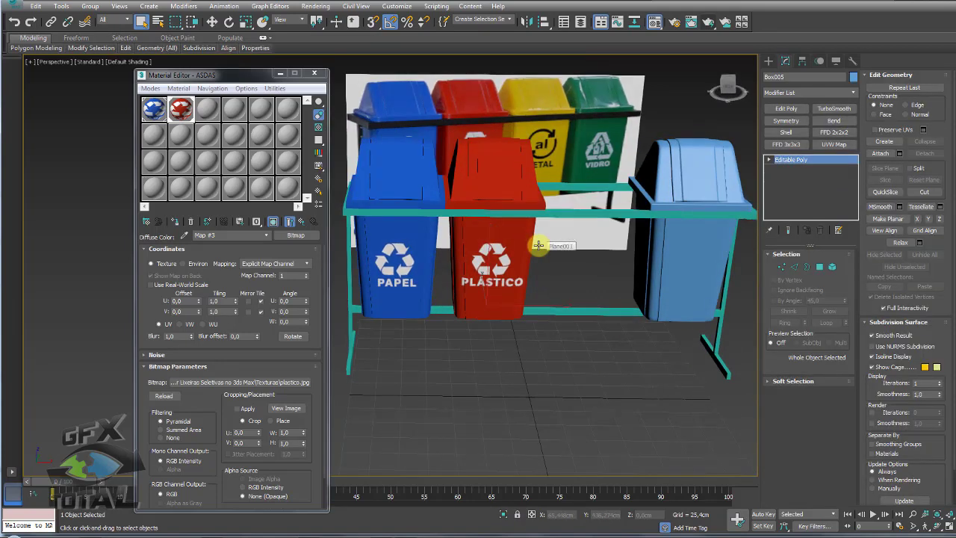
{"action": "key", "text": "w"}
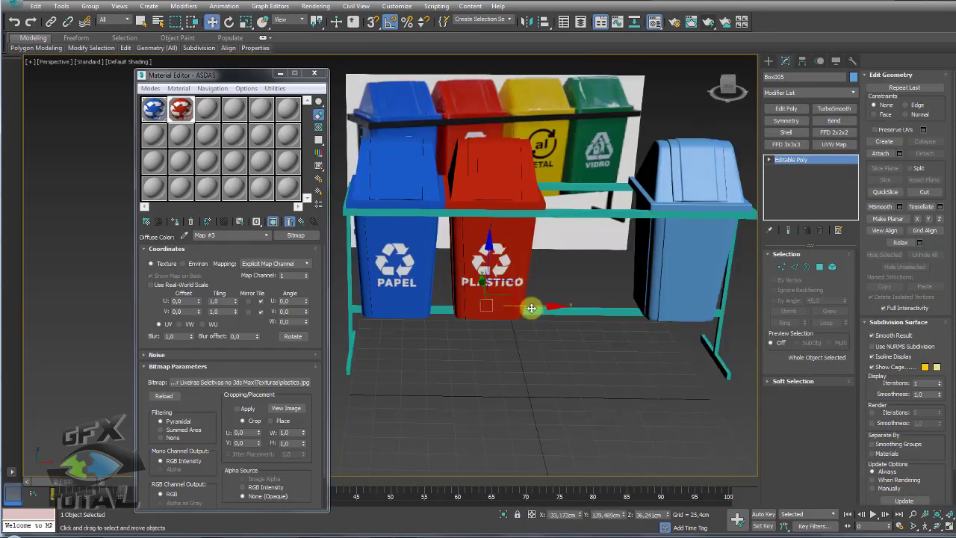
{"action": "left_click_drag", "start_coordinate": [531, 307], "coordinate": [622, 308], "text": "shift"}
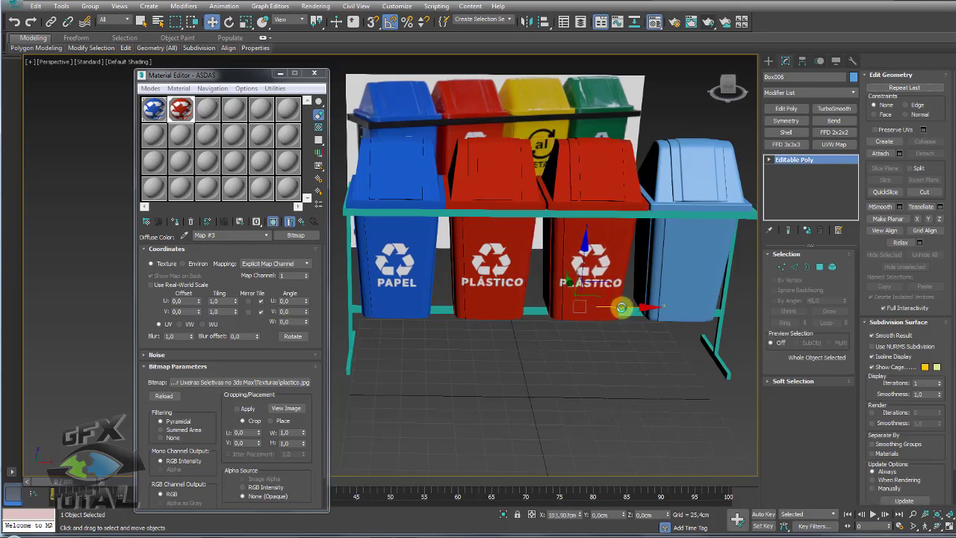
{"action": "left_click", "coordinate": [467, 305]}
{"action": "left_click", "coordinate": [208, 110]}
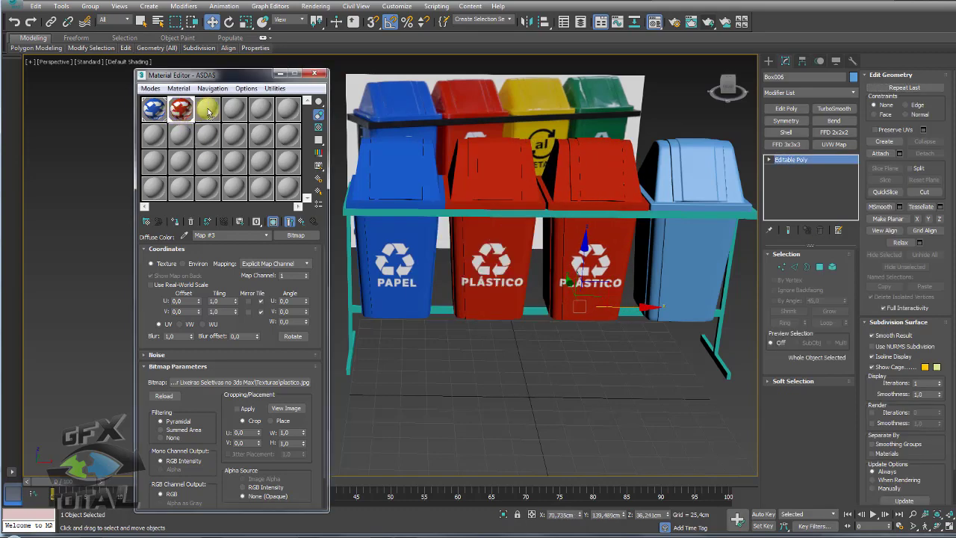
{"action": "left_click_drag", "start_coordinate": [180, 110], "coordinate": [208, 111]}
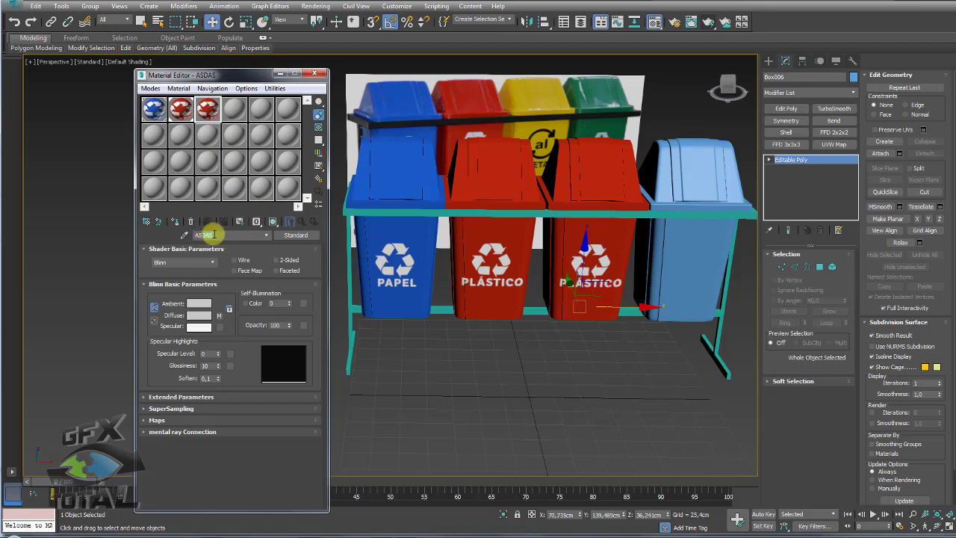
Rename the slot-3 material ASSDASD, assign it to the new bin, and swap its diffuse to metais.jpg
{"action": "type", "text": "ASSDASD"}
{"action": "key", "text": "Return"}
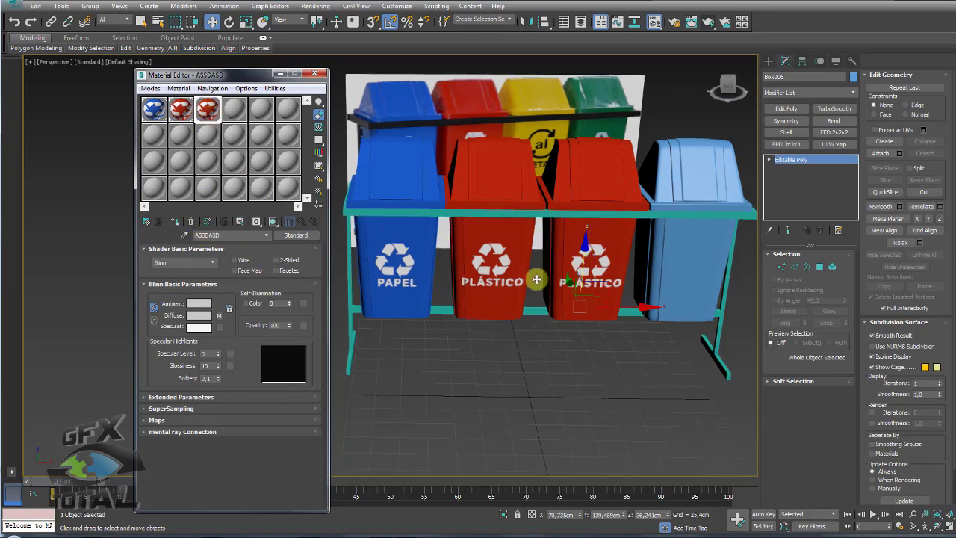
{"action": "left_click_drag", "start_coordinate": [205, 112], "coordinate": [536, 278]}
{"action": "left_click", "coordinate": [216, 317]}
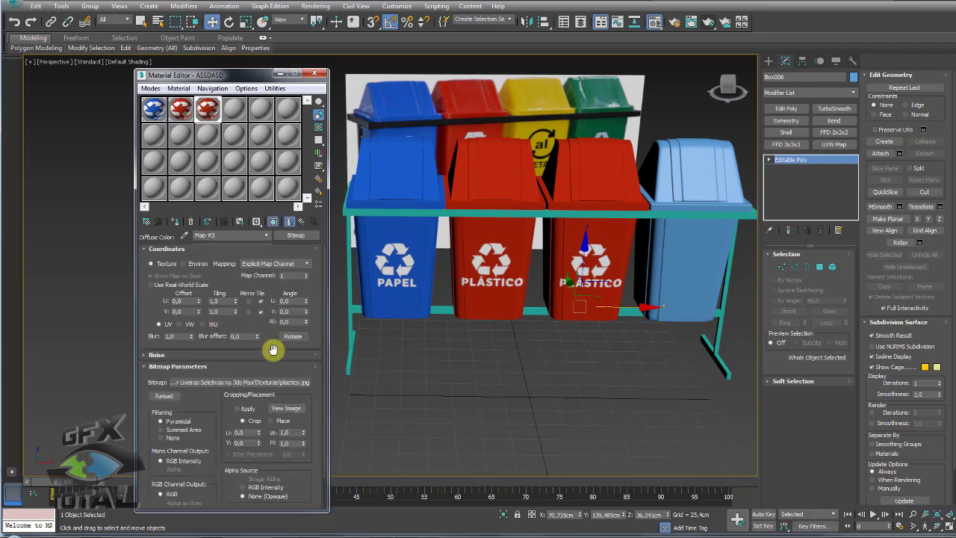
{"action": "left_click", "coordinate": [252, 380]}
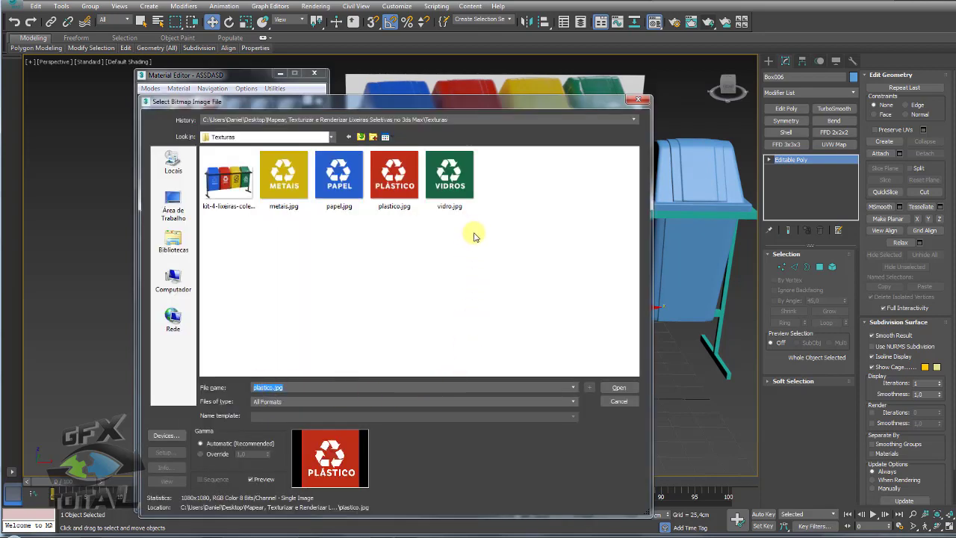
{"action": "left_click", "coordinate": [284, 175]}
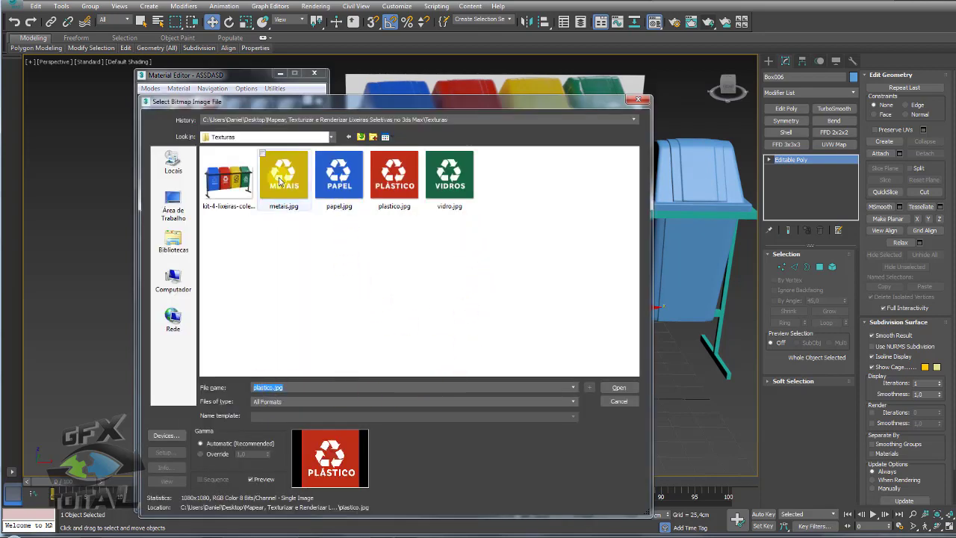
{"action": "left_click", "coordinate": [619, 387]}
{"action": "left_click", "coordinate": [567, 351]}
{"action": "scroll", "coordinate": [575, 314], "scroll_direction": "up", "scroll_amount": 3}
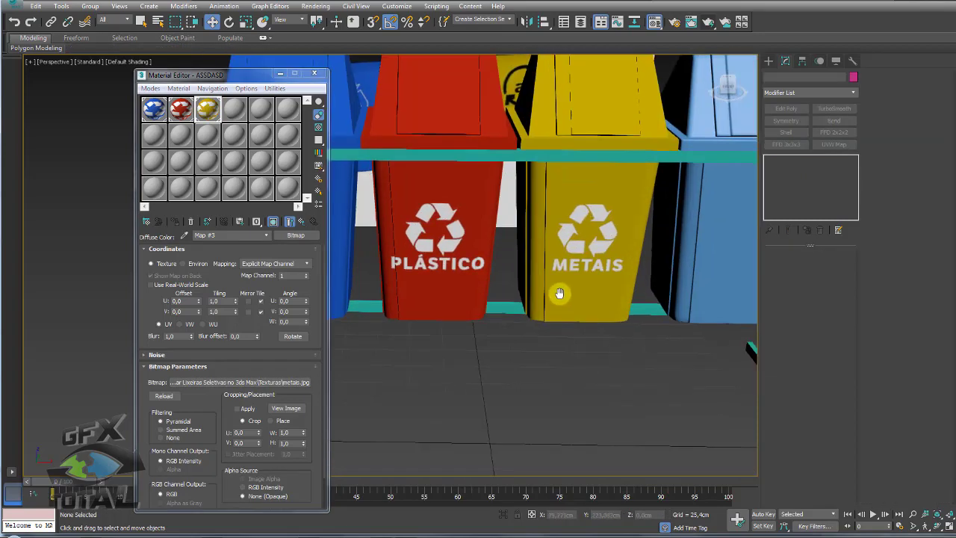
{"action": "scroll", "coordinate": [560, 295], "scroll_direction": "up", "scroll_amount": 3}
{"action": "scroll", "coordinate": [545, 277], "scroll_direction": "up", "scroll_amount": 3}
{"action": "scroll", "coordinate": [540, 268], "scroll_direction": "down", "scroll_amount": 3}
{"action": "scroll", "coordinate": [586, 269], "scroll_direction": "down", "scroll_amount": 5}
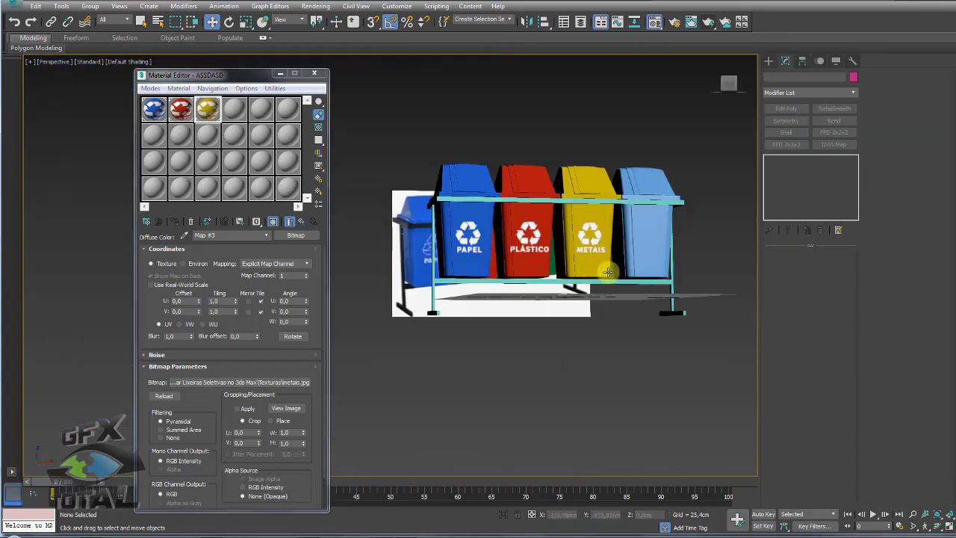
{"action": "scroll", "coordinate": [590, 254], "scroll_direction": "up", "scroll_amount": 2}
{"action": "scroll", "coordinate": [575, 261], "scroll_direction": "up", "scroll_amount": 2}
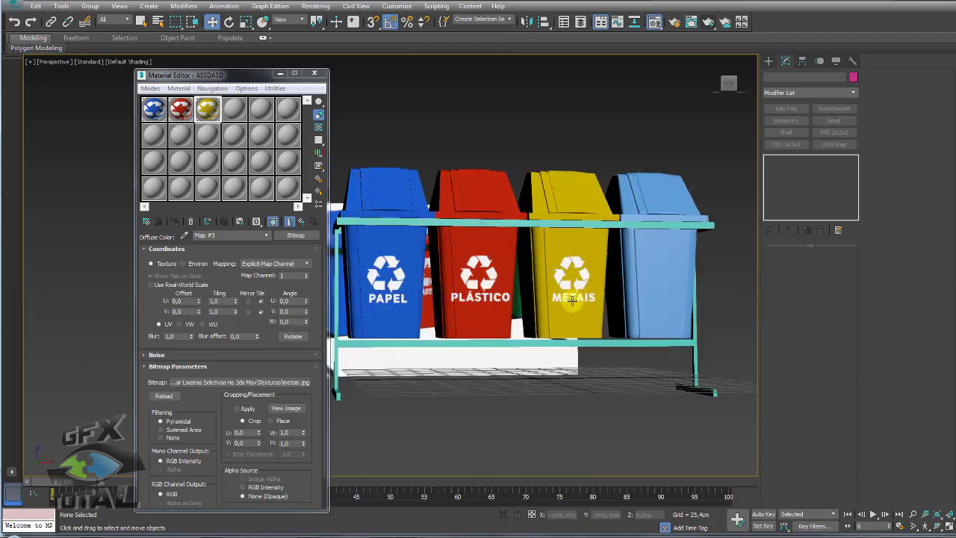
{"action": "scroll", "coordinate": [565, 268], "scroll_direction": "up", "scroll_amount": 1}
{"action": "scroll", "coordinate": [553, 288], "scroll_direction": "up", "scroll_amount": 3}
{"action": "scroll", "coordinate": [489, 259], "scroll_direction": "up", "scroll_amount": 2}
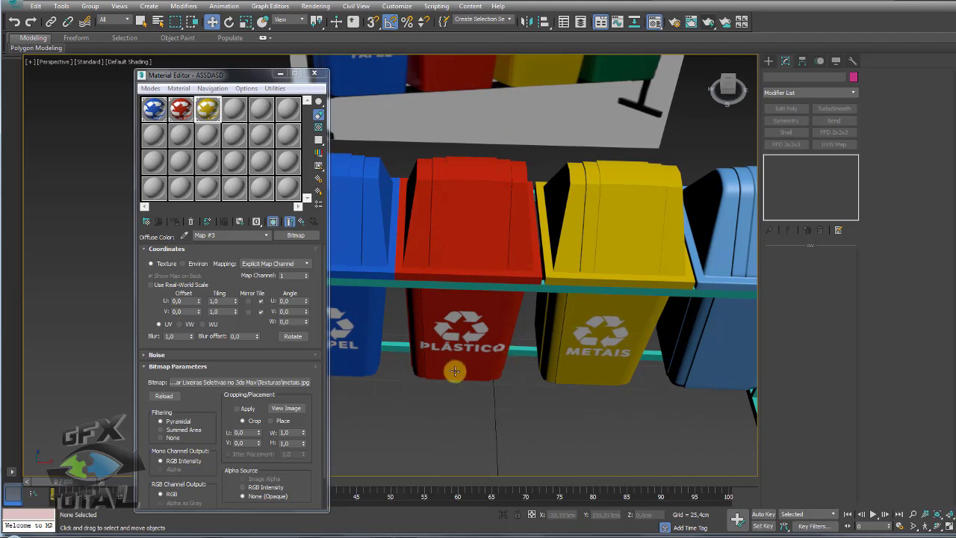
{"action": "mouse_move", "coordinate": [512, 367]}
{"action": "middle_mouse_down", "text": "alt"}
{"action": "mouse_move", "coordinate": [490, 341]}
{"action": "mouse_move", "coordinate": [466, 244]}
{"action": "middle_mouse_up", "text": "alt"}
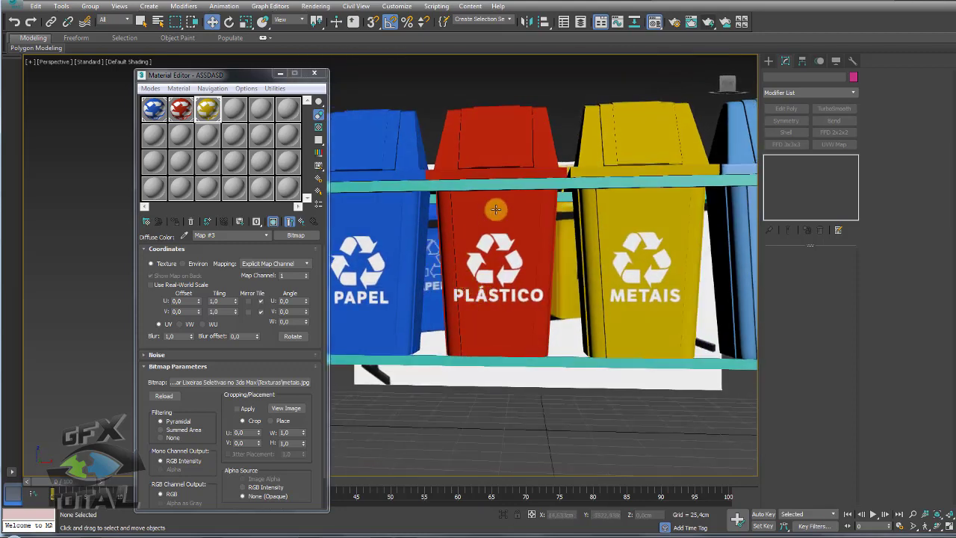
{"action": "mouse_move", "coordinate": [467, 209]}
{"action": "middle_mouse_down", "text": "alt"}
{"action": "mouse_move", "coordinate": [458, 228]}
{"action": "mouse_move", "coordinate": [478, 229]}
{"action": "middle_mouse_up", "text": "alt"}
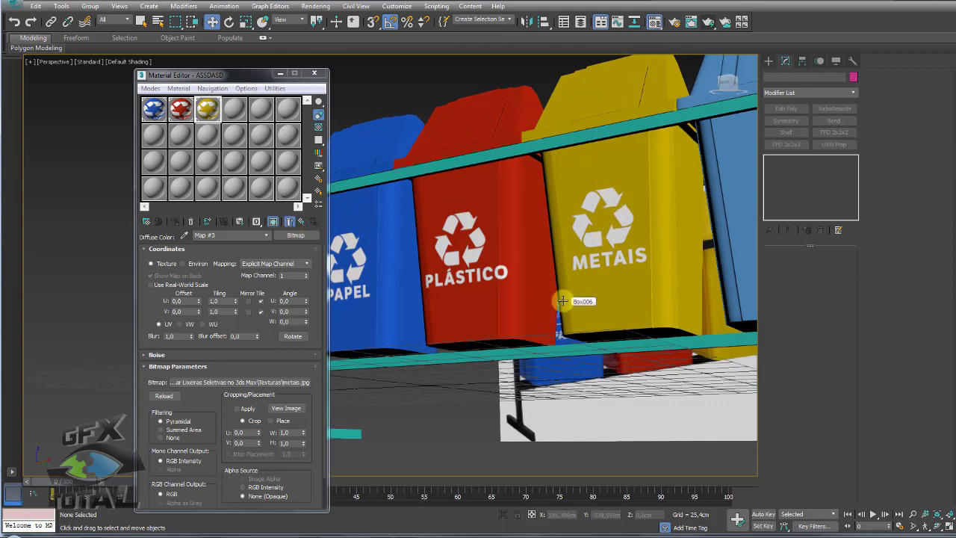
{"action": "mouse_move", "coordinate": [501, 270]}
{"action": "middle_mouse_down", "text": "alt"}
{"action": "mouse_move", "coordinate": [465, 265]}
{"action": "mouse_move", "coordinate": [562, 277]}
{"action": "mouse_move", "coordinate": [604, 196]}
{"action": "middle_mouse_up", "text": "alt"}
{"action": "mouse_move", "coordinate": [391, 237]}
{"action": "middle_mouse_down", "text": "alt"}
{"action": "mouse_move", "coordinate": [608, 258]}
{"action": "mouse_move", "coordinate": [493, 286]}
{"action": "mouse_move", "coordinate": [474, 213]}
{"action": "middle_mouse_up", "text": "alt"}
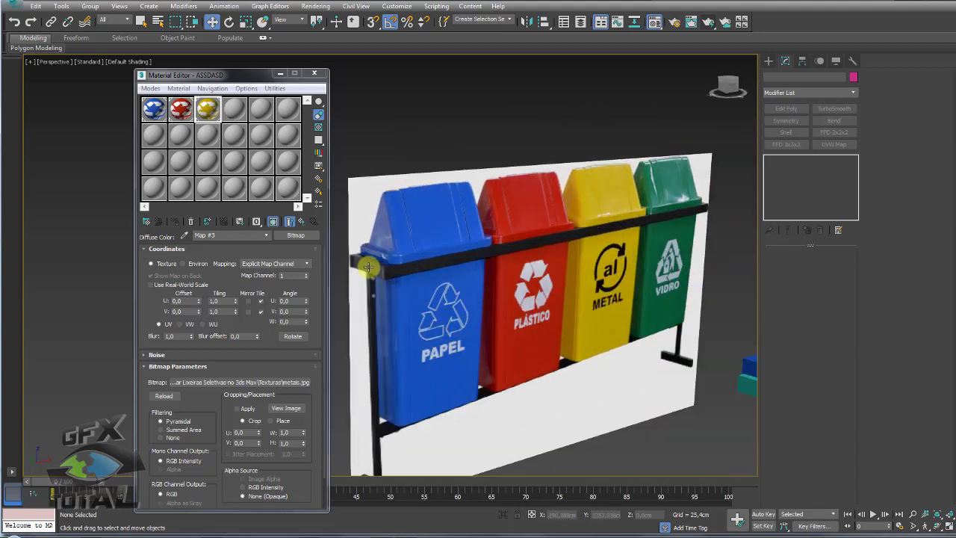
{"action": "scroll", "coordinate": [426, 264], "scroll_direction": "up", "scroll_amount": 1}
{"action": "scroll", "coordinate": [418, 272], "scroll_direction": "up", "scroll_amount": 1}
{"action": "scroll", "coordinate": [454, 260], "scroll_direction": "up", "scroll_amount": 1}
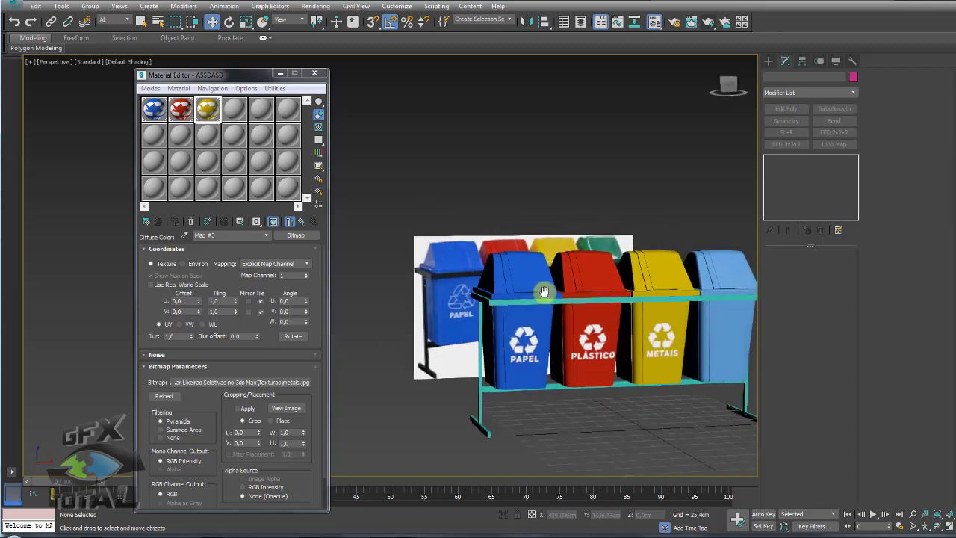
Create a new material with a Checker diffuse map tiled 10 in U and V
{"action": "left_click", "coordinate": [239, 112]}
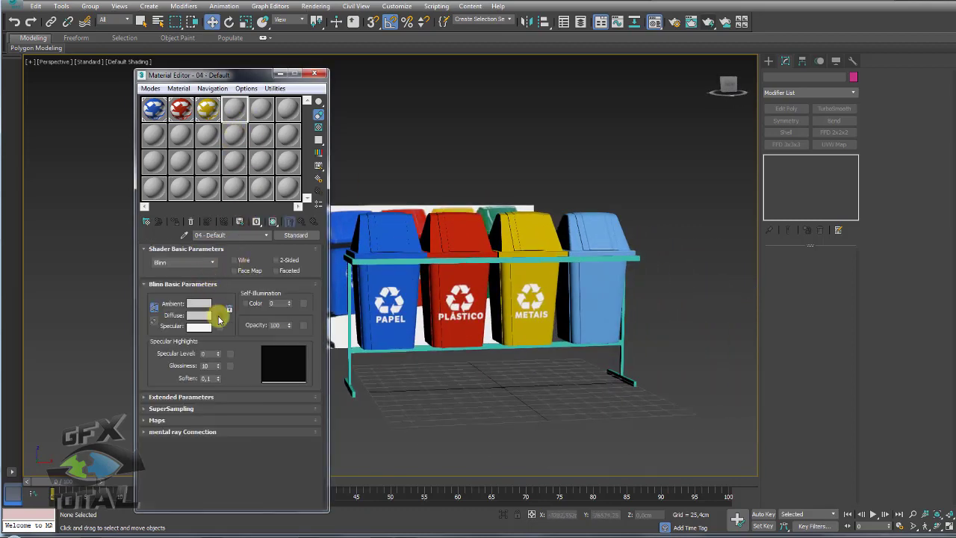
{"action": "left_click", "coordinate": [221, 317]}
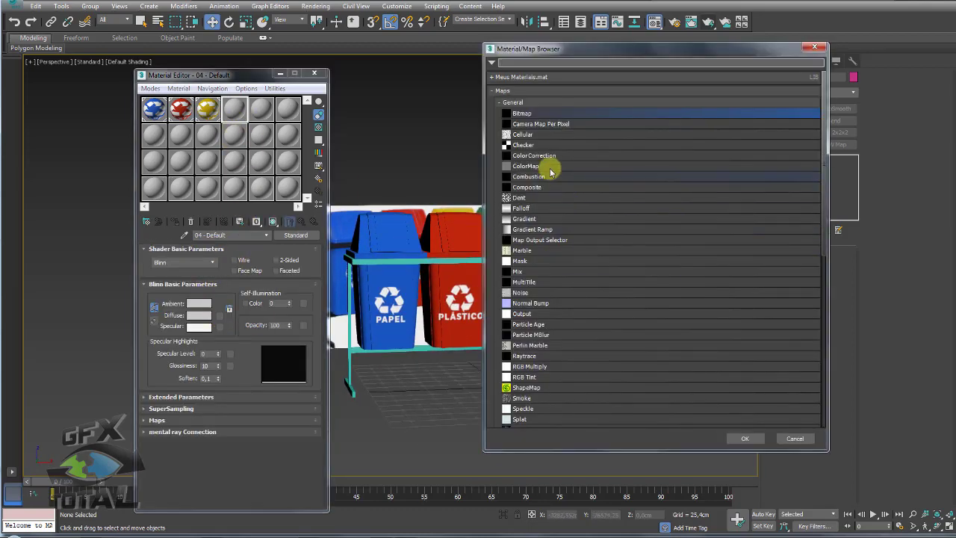
{"action": "double_click", "coordinate": [527, 142]}
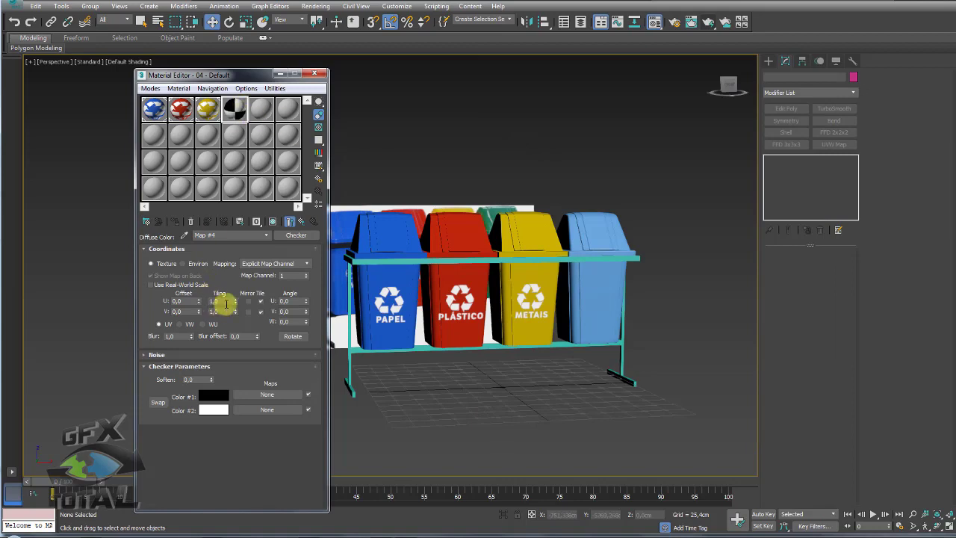
{"action": "key", "text": "Tab"}
{"action": "type", "text": "10"}
{"action": "key", "text": "Return"}
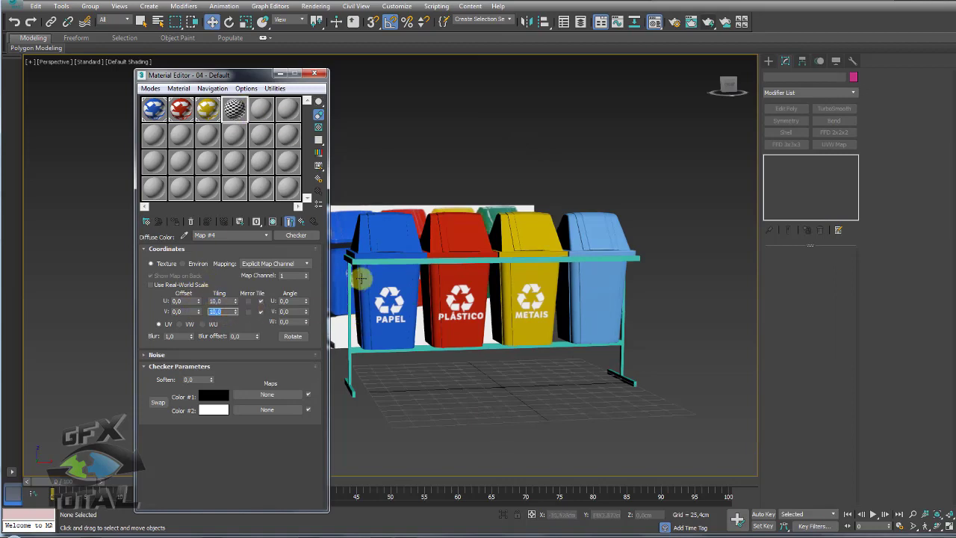
Apply the checker material to the yellow bin and enable Show Shaded Material in the viewport
{"action": "scroll", "coordinate": [430, 280], "scroll_direction": "up", "scroll_amount": 3}
{"action": "scroll", "coordinate": [587, 275], "scroll_direction": "up", "scroll_amount": 3}
{"action": "middle_click_drag", "start_coordinate": [587, 275], "coordinate": [547, 297], "text": "alt"}
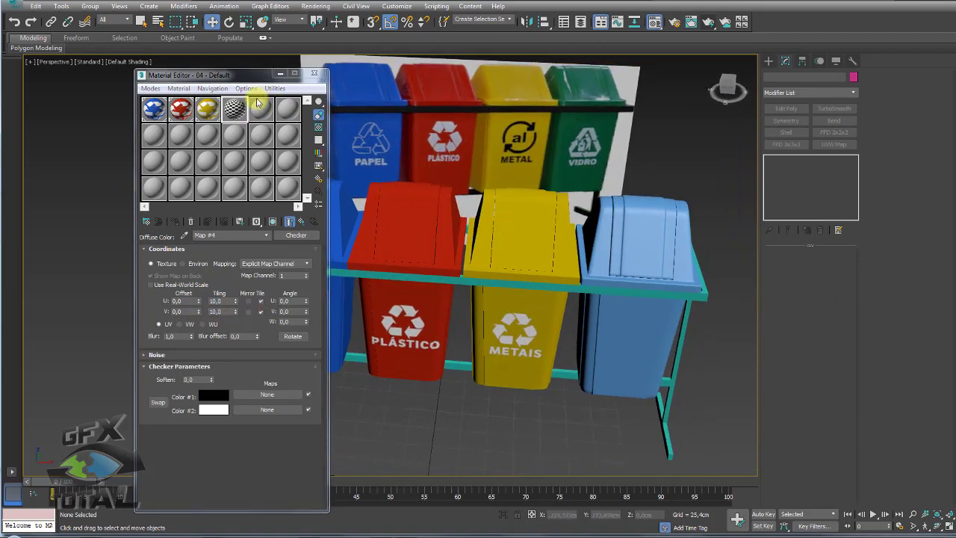
{"action": "left_click_drag", "start_coordinate": [256, 128], "coordinate": [527, 256]}
{"action": "mouse_move", "coordinate": [527, 256]}
{"action": "middle_mouse_down", "text": "alt"}
{"action": "mouse_move", "coordinate": [532, 275]}
{"action": "mouse_move", "coordinate": [508, 263]}
{"action": "mouse_move", "coordinate": [606, 314]}
{"action": "mouse_move", "coordinate": [551, 348]}
{"action": "mouse_move", "coordinate": [538, 411]}
{"action": "mouse_move", "coordinate": [542, 455]}
{"action": "mouse_move", "coordinate": [529, 335]}
{"action": "mouse_move", "coordinate": [514, 299]}
{"action": "mouse_move", "coordinate": [511, 213]}
{"action": "middle_mouse_up", "text": "alt"}
{"action": "left_click", "coordinate": [273, 221]}
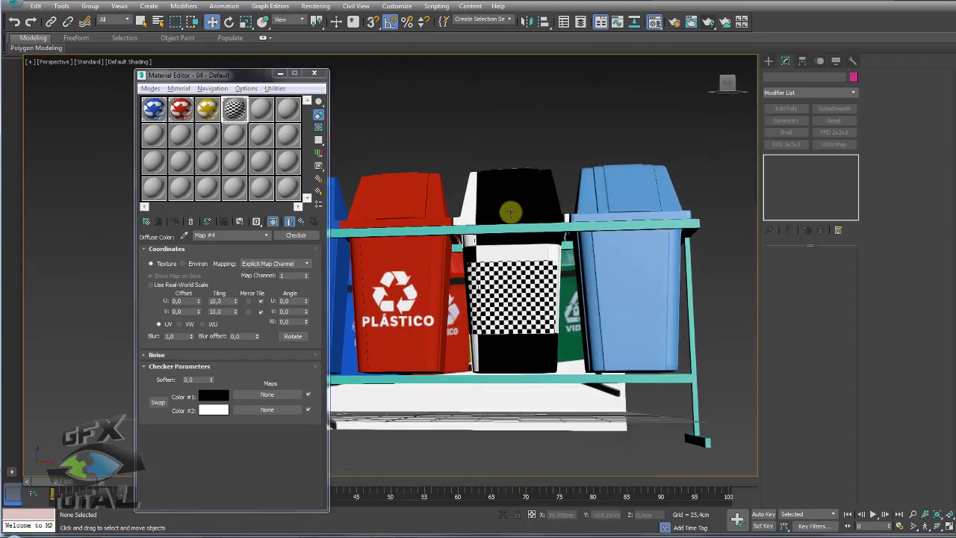
Change the Checker map tiling U/V to 50
{"action": "middle_click_drag", "start_coordinate": [505, 288], "coordinate": [491, 277], "text": "alt"}
{"action": "scroll", "coordinate": [490, 277], "scroll_direction": "up", "scroll_amount": 5}
{"action": "mouse_move", "coordinate": [518, 358]}
{"action": "middle_mouse_down", "text": "alt"}
{"action": "mouse_move", "coordinate": [465, 301]}
{"action": "mouse_move", "coordinate": [483, 286]}
{"action": "mouse_move", "coordinate": [491, 224]}
{"action": "mouse_move", "coordinate": [631, 297]}
{"action": "mouse_move", "coordinate": [459, 327]}
{"action": "mouse_move", "coordinate": [441, 318]}
{"action": "middle_mouse_up", "text": "alt"}
{"action": "left_click_drag", "start_coordinate": [218, 300], "coordinate": [200, 304]}
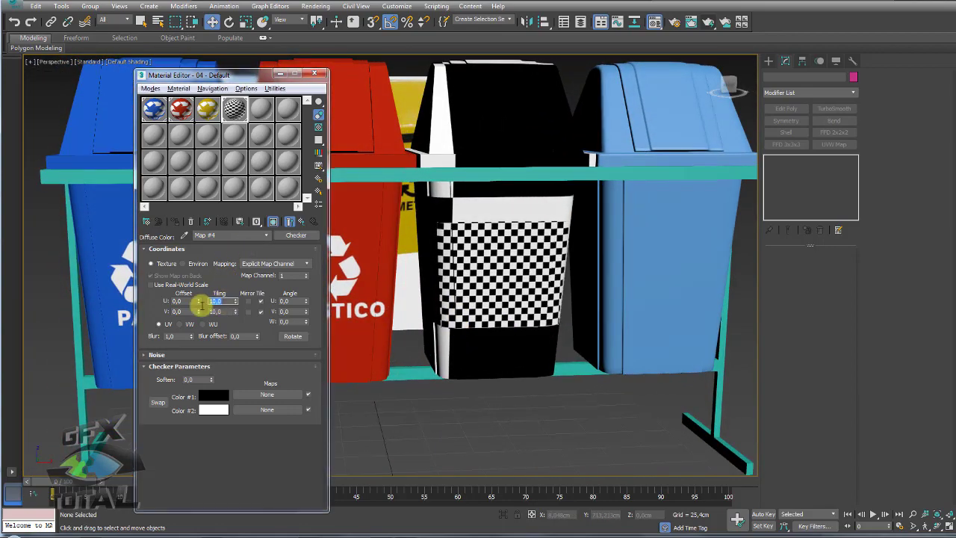
{"action": "type", "text": "0"}
{"action": "key", "text": "Tab"}
{"action": "type", "text": "50"}
{"action": "key", "text": "Return"}
Inspect the denser checker from several angles, then lower the tiling to 20
{"action": "scroll", "coordinate": [454, 279], "scroll_direction": "down", "scroll_amount": 3}
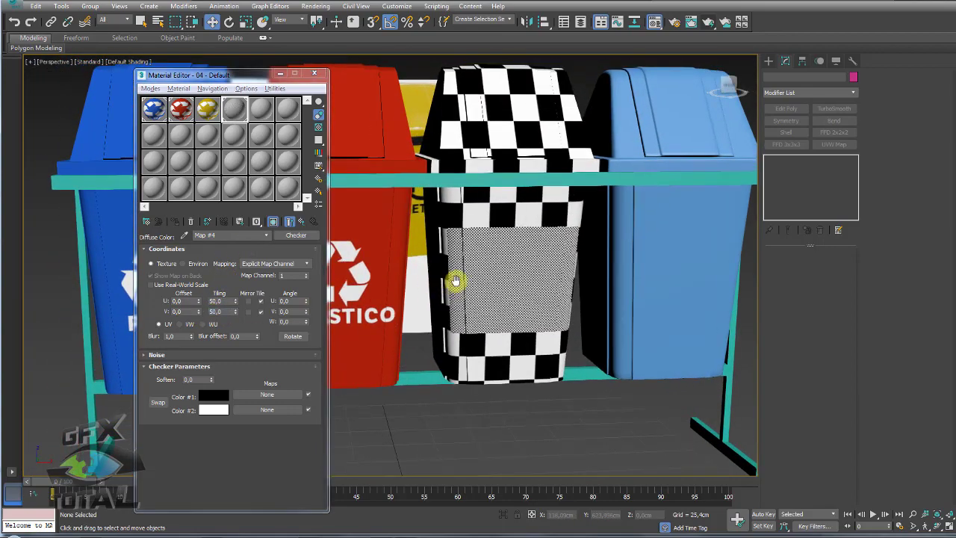
{"action": "scroll", "coordinate": [536, 278], "scroll_direction": "down", "scroll_amount": 2}
{"action": "middle_click_drag", "start_coordinate": [537, 278], "coordinate": [555, 278], "text": "alt"}
{"action": "scroll", "coordinate": [448, 236], "scroll_direction": "up", "scroll_amount": 5}
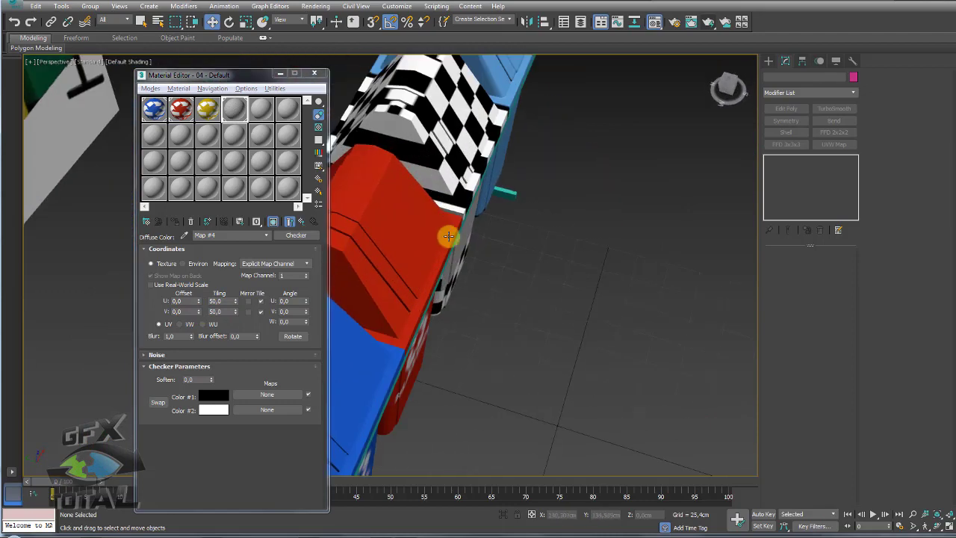
{"action": "left_click_drag", "start_coordinate": [429, 145], "coordinate": [366, 129]}
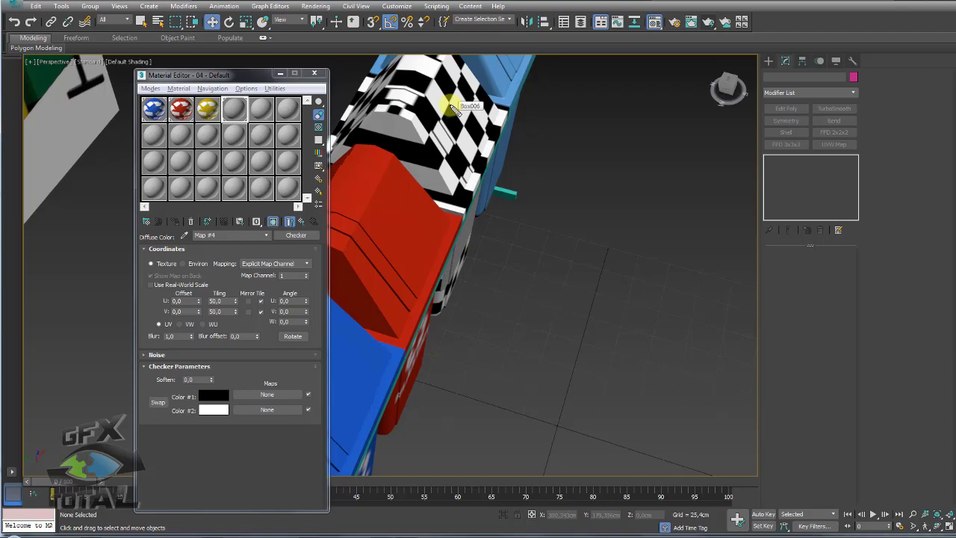
{"action": "mouse_move", "coordinate": [490, 157]}
{"action": "middle_mouse_down", "text": "alt"}
{"action": "mouse_move", "coordinate": [533, 260]}
{"action": "mouse_move", "coordinate": [506, 231]}
{"action": "mouse_move", "coordinate": [495, 196]}
{"action": "mouse_move", "coordinate": [491, 216]}
{"action": "mouse_move", "coordinate": [572, 309]}
{"action": "mouse_move", "coordinate": [569, 238]}
{"action": "middle_mouse_up", "text": "alt"}
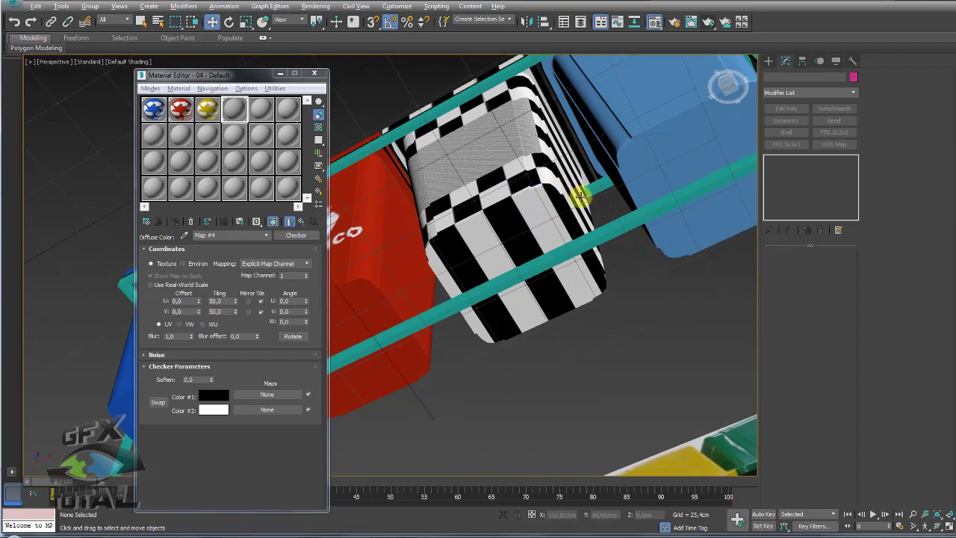
{"action": "mouse_move", "coordinate": [572, 188]}
{"action": "middle_mouse_down", "text": "alt"}
{"action": "mouse_move", "coordinate": [540, 237]}
{"action": "mouse_move", "coordinate": [478, 228]}
{"action": "middle_mouse_up", "text": "alt"}
{"action": "left_click", "coordinate": [234, 119]}
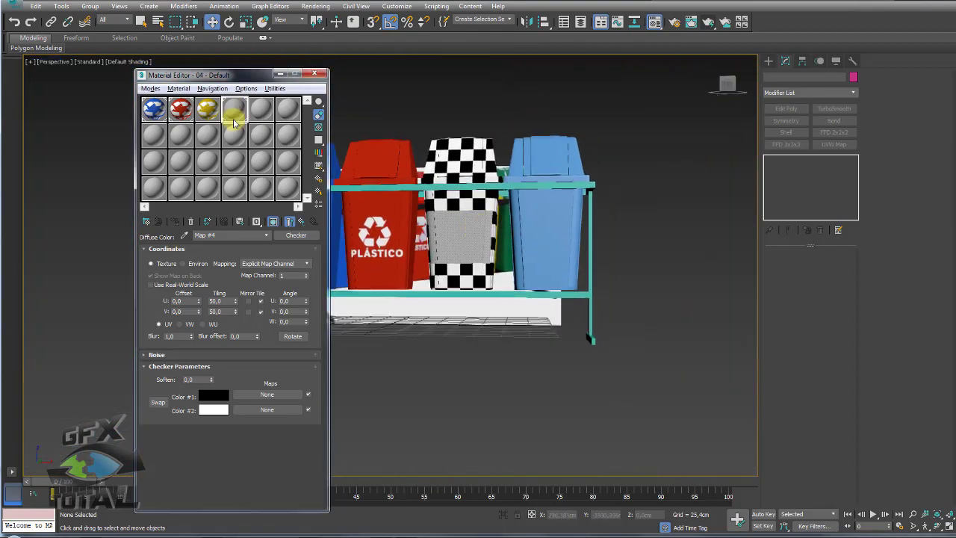
{"action": "left_click_drag", "start_coordinate": [234, 300], "coordinate": [195, 300]}
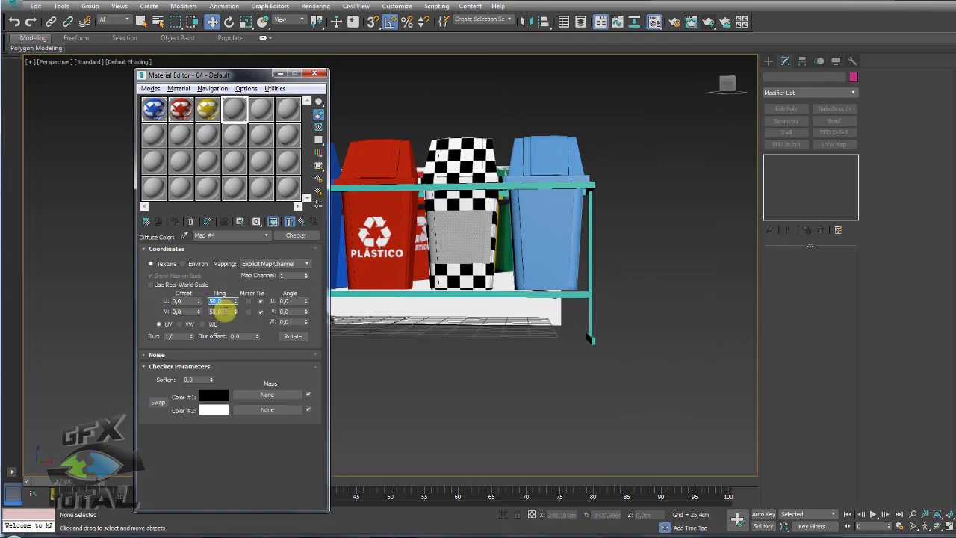
{"action": "type", "text": "20"}
{"action": "key", "text": "Tab"}
{"action": "type", "text": "20"}
{"action": "key", "text": "Return"}
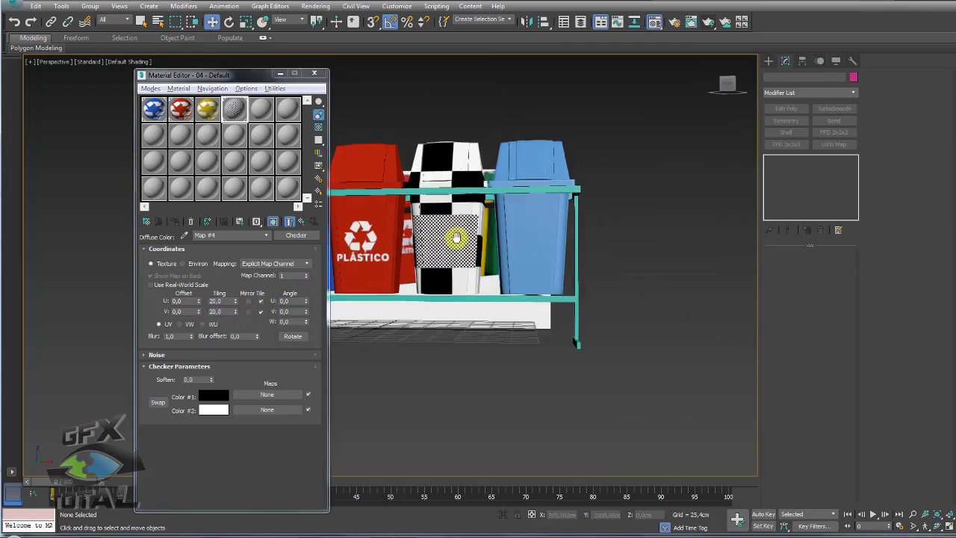
Apply the checker material to the light blue bin as well
{"action": "mouse_move", "coordinate": [454, 239]}
{"action": "middle_mouse_down", "text": "alt"}
{"action": "mouse_move", "coordinate": [458, 271]}
{"action": "mouse_move", "coordinate": [453, 207]}
{"action": "middle_mouse_up", "text": "alt"}
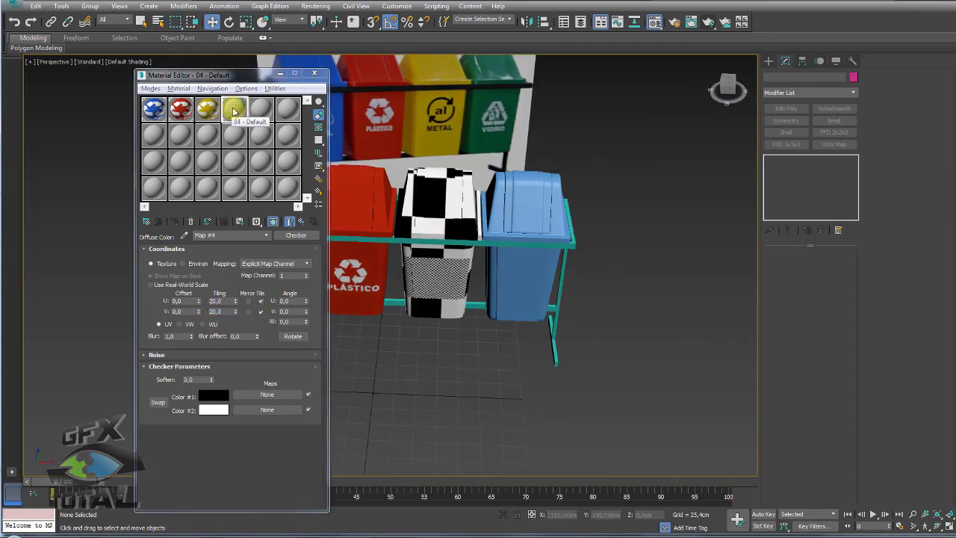
{"action": "mouse_move", "coordinate": [234, 111]}
{"action": "left_mouse_down"}
{"action": "mouse_move", "coordinate": [529, 237]}
{"action": "mouse_move", "coordinate": [529, 212]}
{"action": "left_mouse_up"}
{"action": "mouse_move", "coordinate": [576, 241]}
{"action": "middle_mouse_down", "text": "alt"}
{"action": "mouse_move", "coordinate": [536, 310]}
{"action": "mouse_move", "coordinate": [599, 241]}
{"action": "mouse_move", "coordinate": [565, 256]}
{"action": "mouse_move", "coordinate": [560, 273]}
{"action": "middle_mouse_up", "text": "alt"}
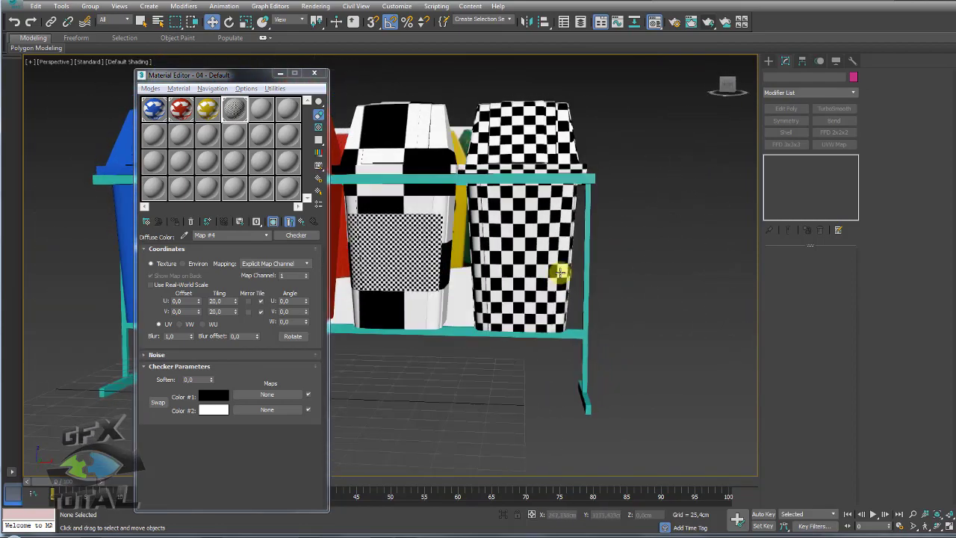
Add an Unwrap UVW modifier to the checkered fourth bin's Editable Poly and open Edit UVWs
{"action": "left_click", "coordinate": [536, 261]}
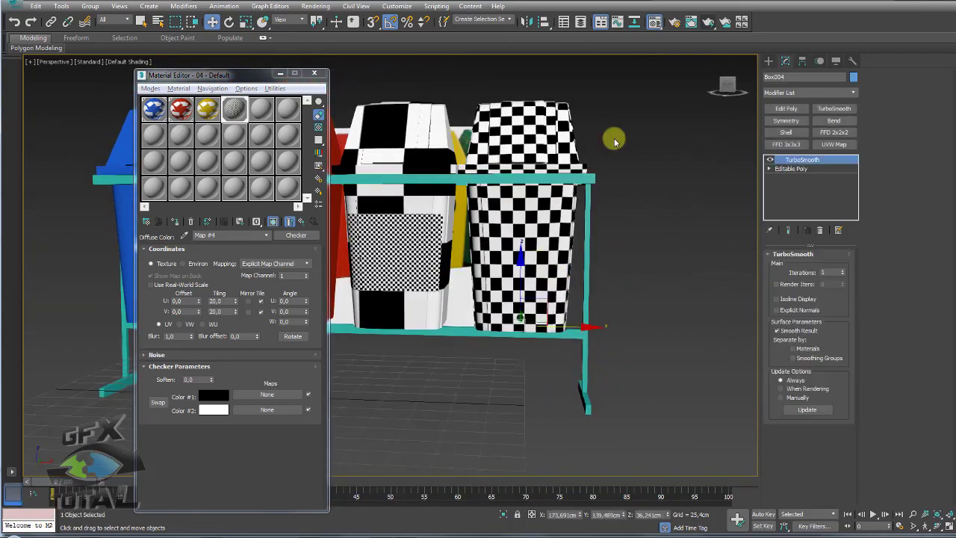
{"action": "left_click", "coordinate": [790, 168]}
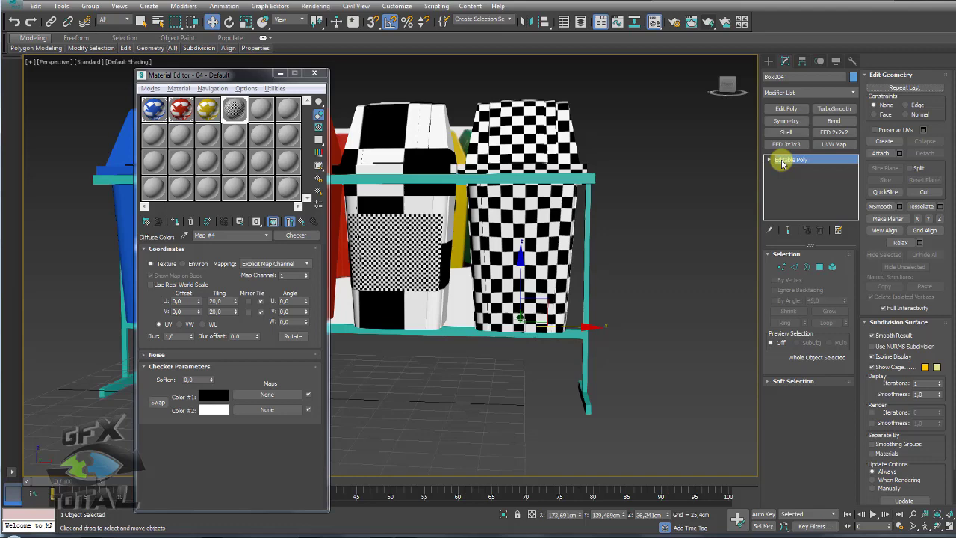
{"action": "left_click", "coordinate": [853, 92]}
{"action": "left_click_drag", "start_coordinate": [856, 123], "coordinate": [853, 316]}
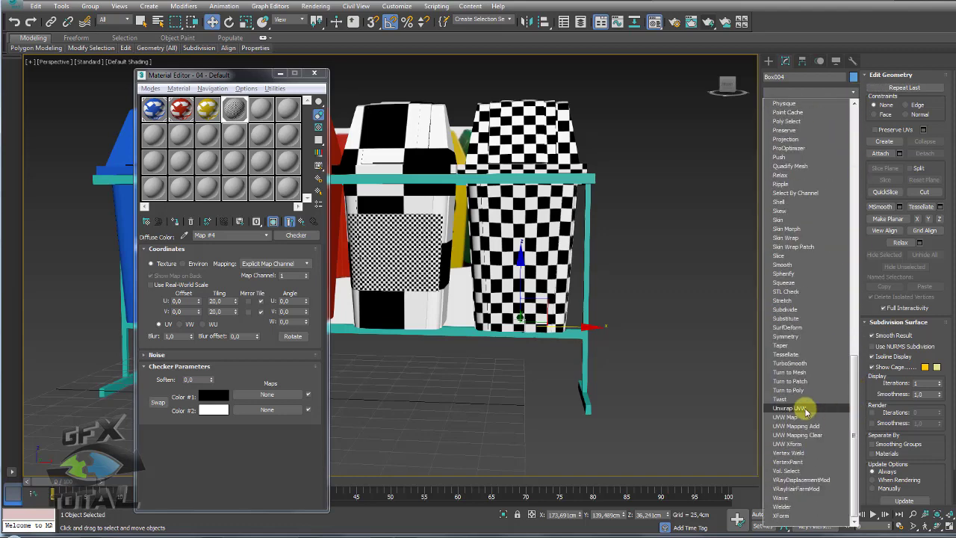
{"action": "left_click", "coordinate": [803, 405]}
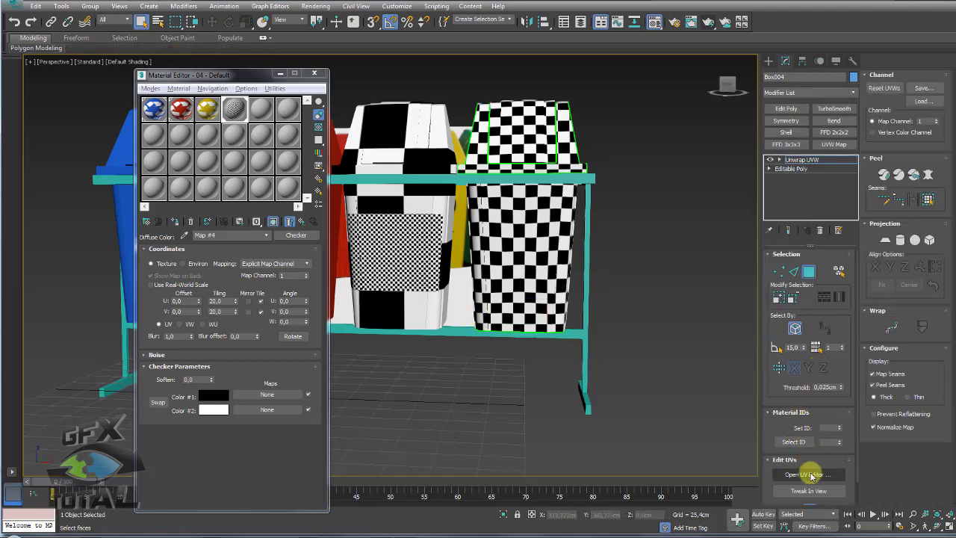
{"action": "left_click", "coordinate": [809, 474]}
{"action": "scroll", "coordinate": [179, 249], "scroll_direction": "down", "scroll_amount": 4}
{"action": "scroll", "coordinate": [134, 194], "scroll_direction": "up", "scroll_amount": 2}
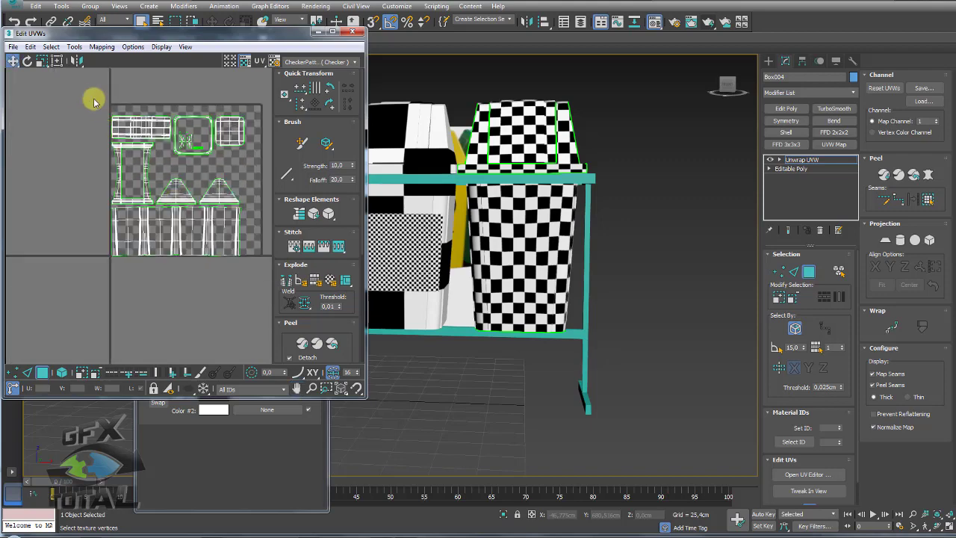
Select the bin body, upper band and lid triangle UV shells in turn to see them on the model
{"action": "key", "text": "ctrl+a"}
{"action": "left_click", "coordinate": [249, 278]}
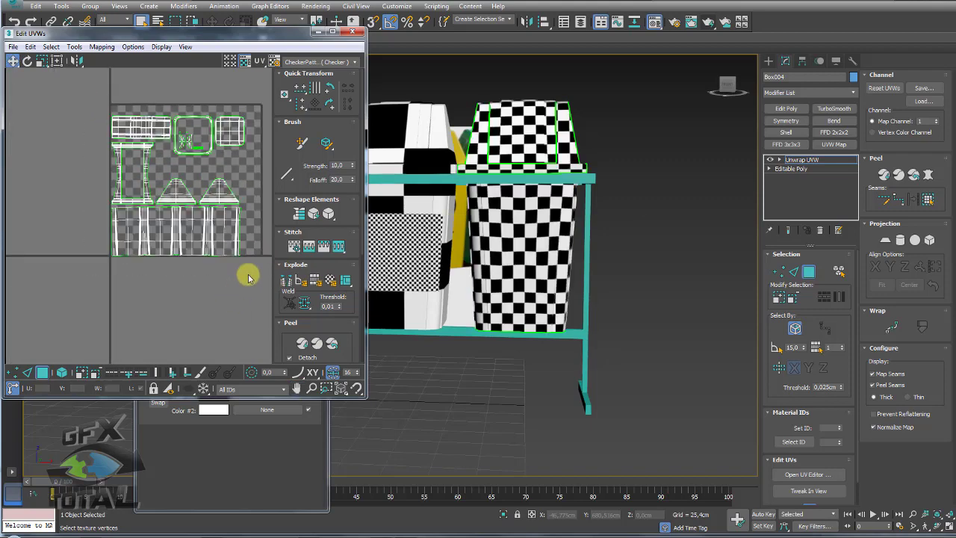
{"action": "left_click_drag", "start_coordinate": [99, 239], "coordinate": [605, 254]}
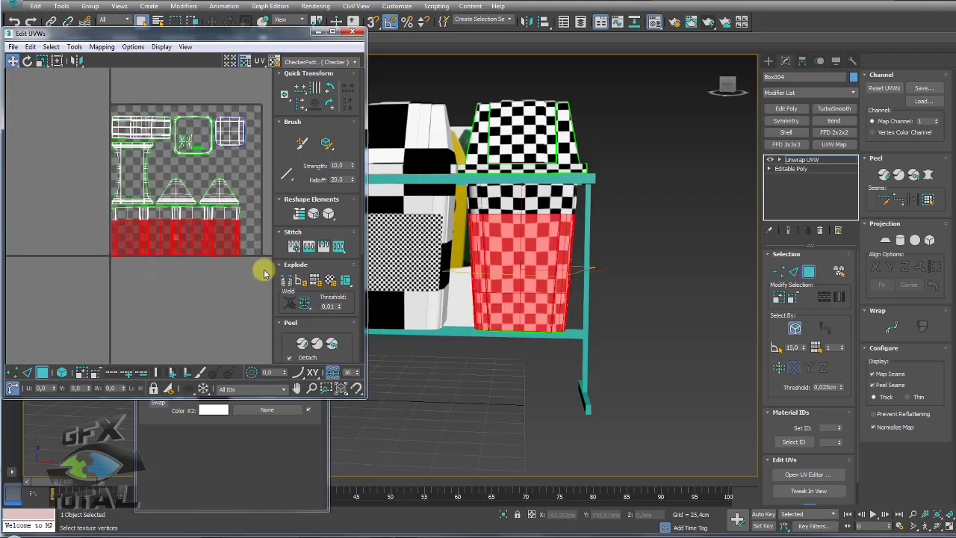
{"action": "left_click_drag", "start_coordinate": [263, 268], "coordinate": [74, 207]}
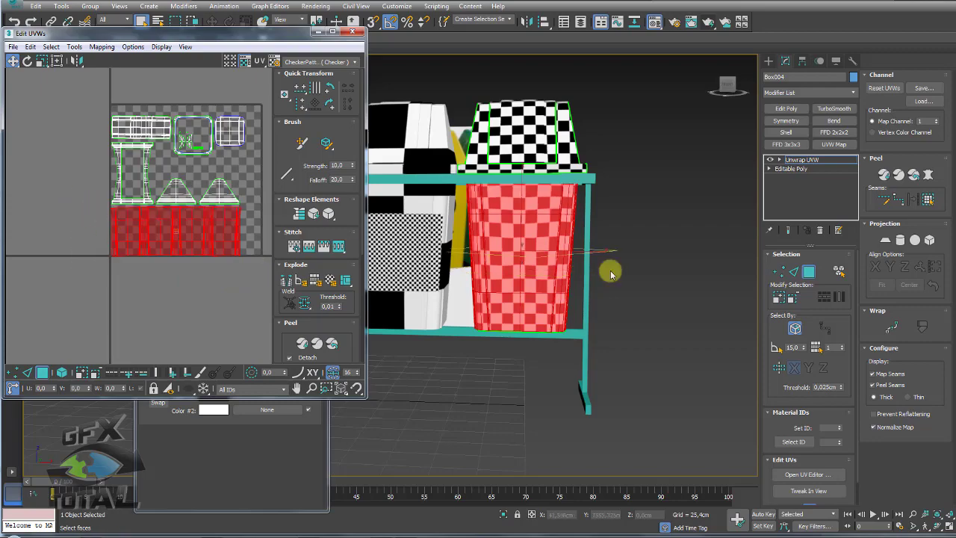
{"action": "mouse_move", "coordinate": [613, 271]}
{"action": "middle_mouse_down", "text": "alt"}
{"action": "mouse_move", "coordinate": [536, 276]}
{"action": "mouse_move", "coordinate": [664, 273]}
{"action": "middle_mouse_up", "text": "alt"}
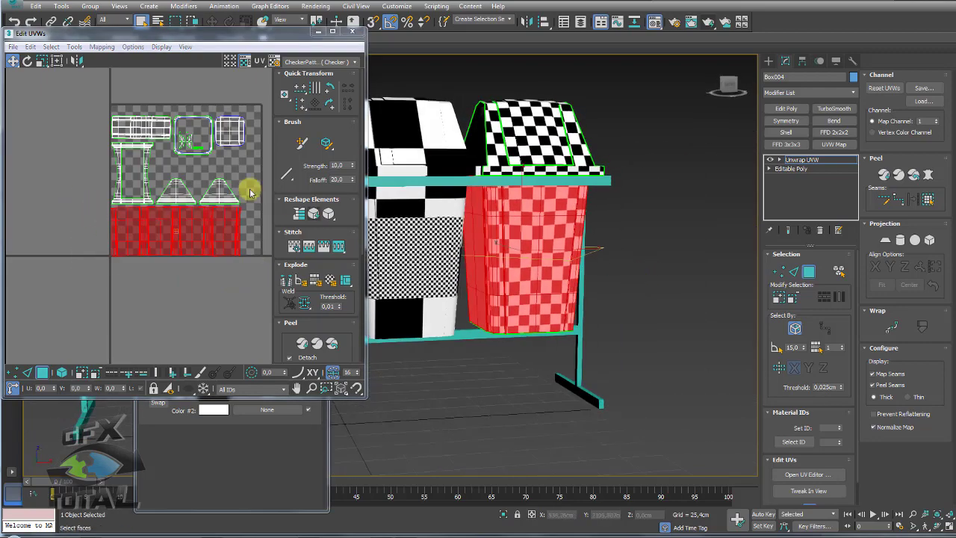
{"action": "middle_click_drag", "start_coordinate": [196, 189], "coordinate": [159, 207]}
{"action": "scroll", "coordinate": [203, 187], "scroll_direction": "up", "scroll_amount": 2}
{"action": "left_click", "coordinate": [117, 229]}
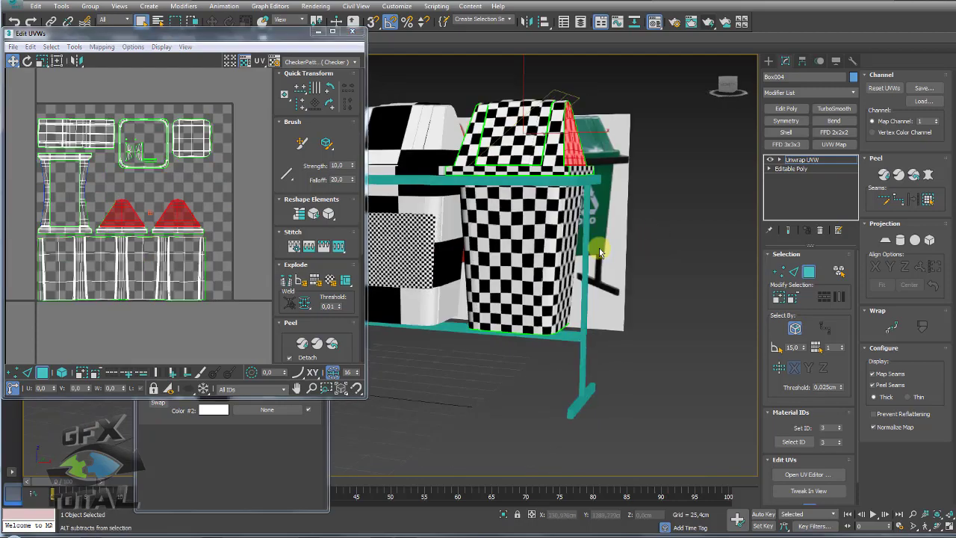
{"action": "mouse_move", "coordinate": [597, 246]}
{"action": "middle_mouse_down", "text": "alt"}
{"action": "mouse_move", "coordinate": [529, 256]}
{"action": "mouse_move", "coordinate": [613, 262]}
{"action": "mouse_move", "coordinate": [599, 271]}
{"action": "mouse_move", "coordinate": [581, 260]}
{"action": "middle_mouse_up", "text": "alt"}
Select the frame-shaped, long top-left, square and middle UV shells to check their placement
{"action": "middle_click_drag", "start_coordinate": [91, 186], "coordinate": [157, 228]}
{"action": "left_click", "coordinate": [129, 242]}
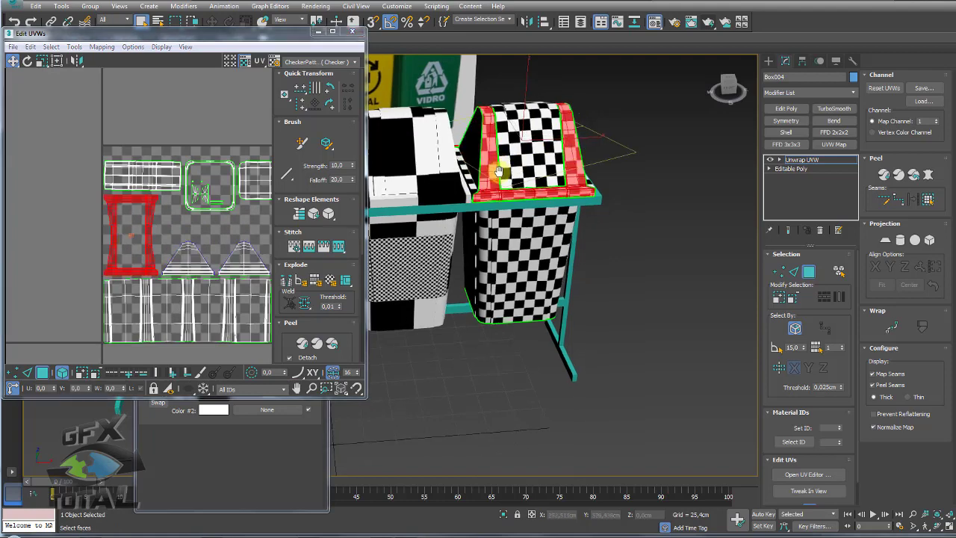
{"action": "scroll", "coordinate": [493, 179], "scroll_direction": "up", "scroll_amount": 3}
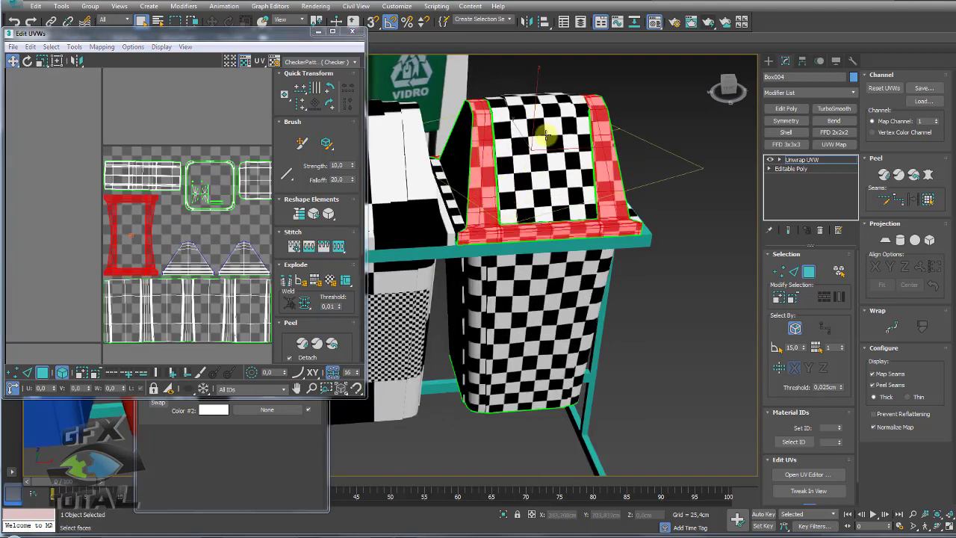
{"action": "middle_click_drag", "start_coordinate": [174, 202], "coordinate": [107, 204]}
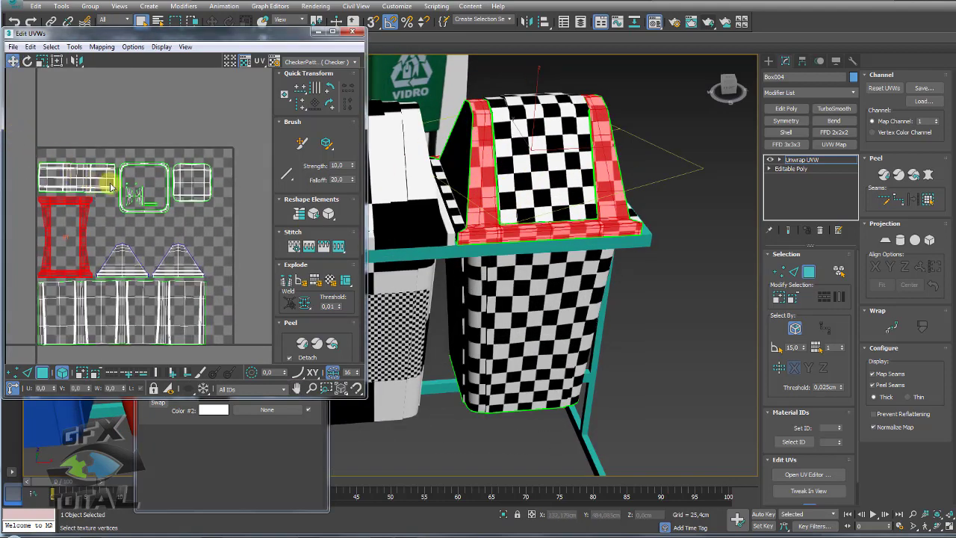
{"action": "left_click", "coordinate": [102, 185]}
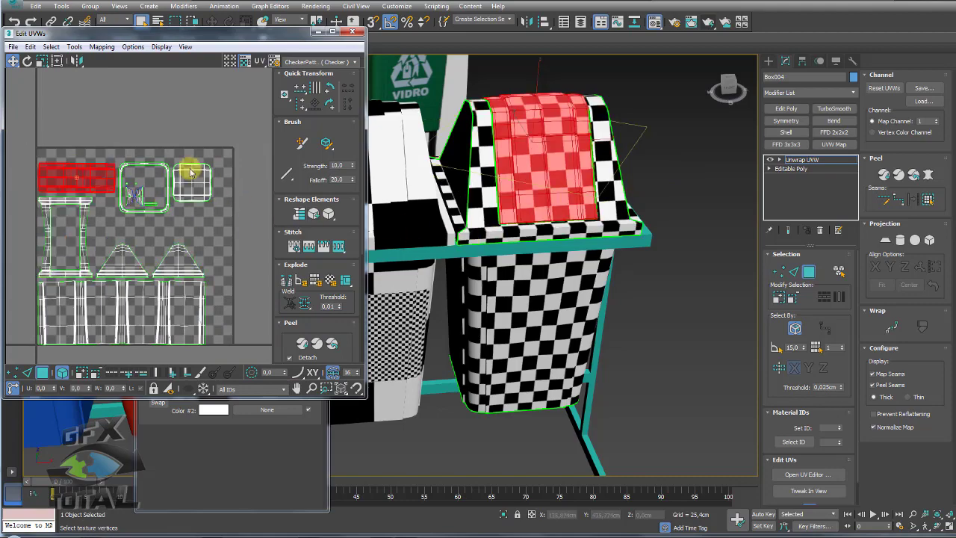
{"action": "left_click_drag", "start_coordinate": [171, 144], "coordinate": [171, 144]}
{"action": "mouse_move", "coordinate": [380, 228]}
{"action": "middle_mouse_down", "text": "alt"}
{"action": "mouse_move", "coordinate": [566, 283]}
{"action": "mouse_move", "coordinate": [569, 224]}
{"action": "mouse_move", "coordinate": [253, 245]}
{"action": "middle_mouse_up", "text": "alt"}
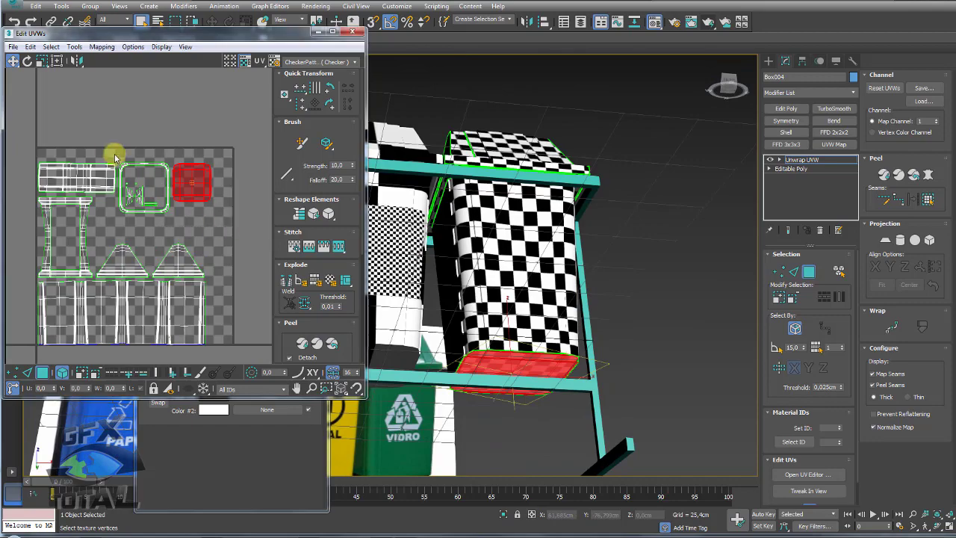
{"action": "left_click_drag", "start_coordinate": [113, 151], "coordinate": [172, 217], "text": "ctrl"}
{"action": "mouse_move", "coordinate": [488, 216]}
{"action": "middle_mouse_down", "text": "alt"}
{"action": "mouse_move", "coordinate": [534, 295]}
{"action": "mouse_move", "coordinate": [580, 292]}
{"action": "middle_mouse_up", "text": "alt"}
Pull back to the whole rack and select every UV shell of the bin with Ctrl+A
{"action": "scroll", "coordinate": [597, 293], "scroll_direction": "down", "scroll_amount": 5}
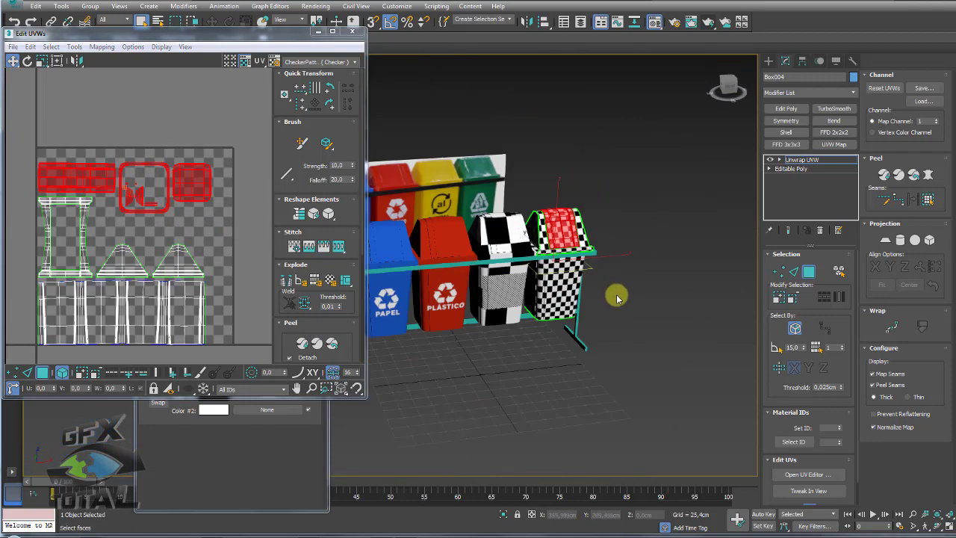
{"action": "scroll", "coordinate": [122, 186], "scroll_direction": "down", "scroll_amount": 2}
{"action": "middle_click_drag", "start_coordinate": [121, 186], "coordinate": [158, 91]}
{"action": "scroll", "coordinate": [186, 239], "scroll_direction": "down", "scroll_amount": 2}
{"action": "scroll", "coordinate": [186, 239], "scroll_direction": "down", "scroll_amount": 1}
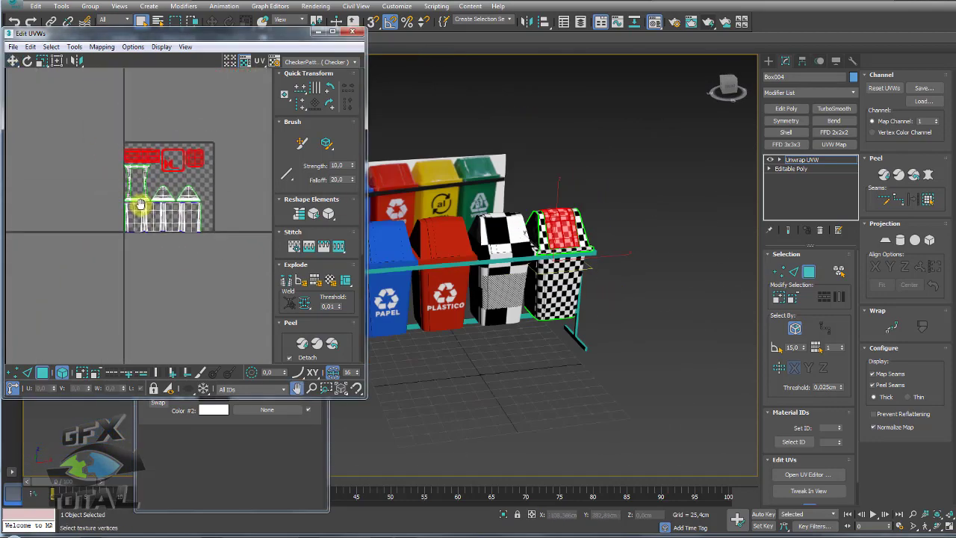
{"action": "scroll", "coordinate": [187, 224], "scroll_direction": "up", "scroll_amount": 2}
{"action": "scroll", "coordinate": [224, 254], "scroll_direction": "up", "scroll_amount": 1}
{"action": "key", "text": "ctrl+a"}
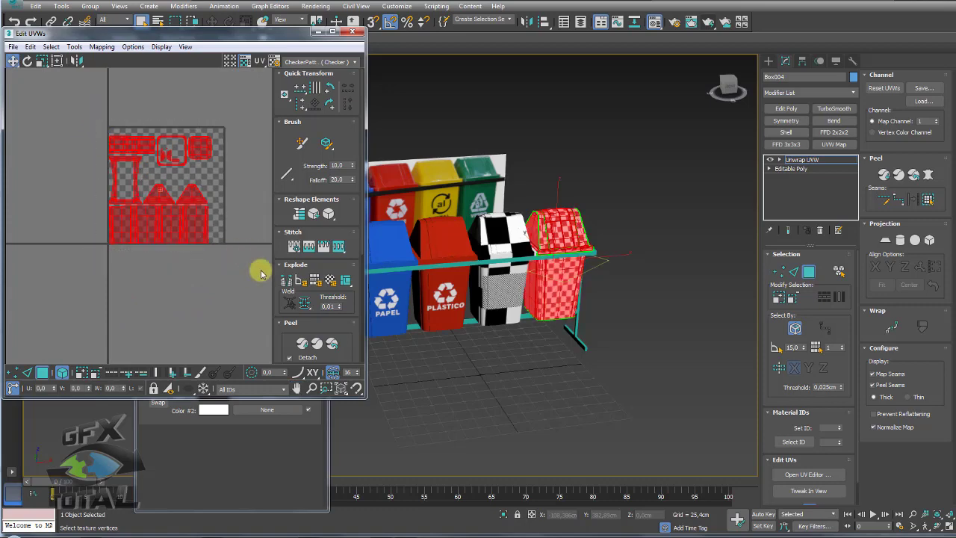
Orbit to a frontal view of the bin and toggle face editing off and back on
{"action": "scroll", "coordinate": [631, 299], "scroll_direction": "up", "scroll_amount": 3}
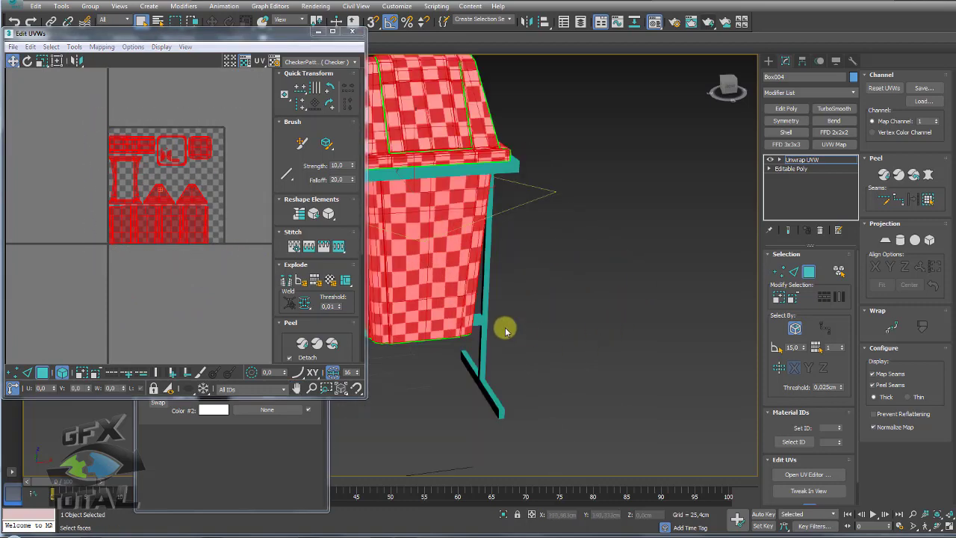
{"action": "scroll", "coordinate": [598, 351], "scroll_direction": "up", "scroll_amount": 2}
{"action": "middle_click_drag", "start_coordinate": [617, 361], "coordinate": [478, 358], "text": "alt"}
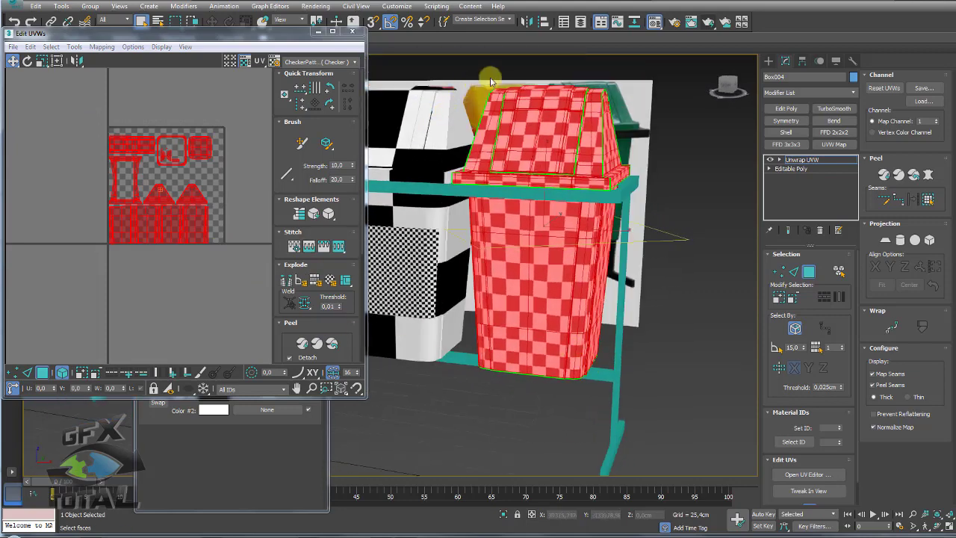
{"action": "left_click", "coordinate": [811, 159]}
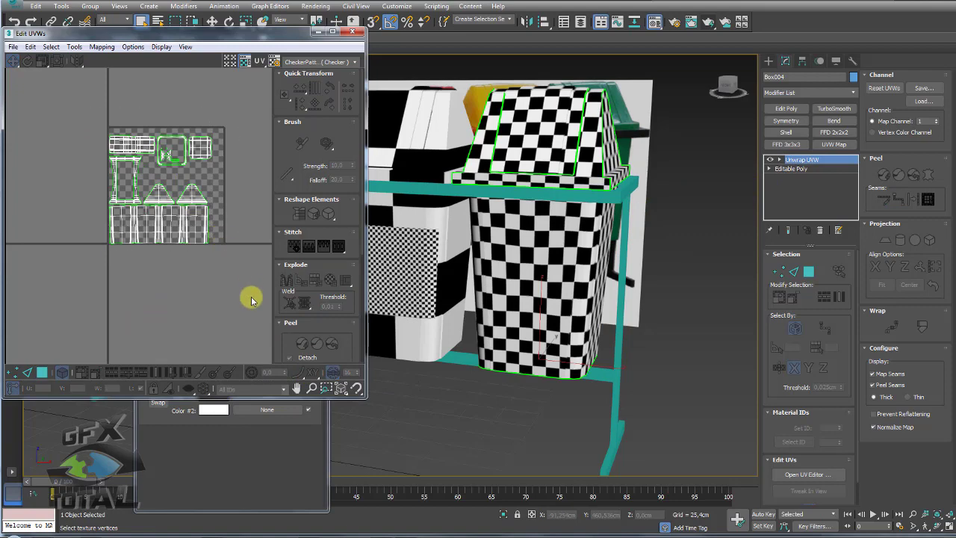
{"action": "left_click", "coordinate": [48, 372]}
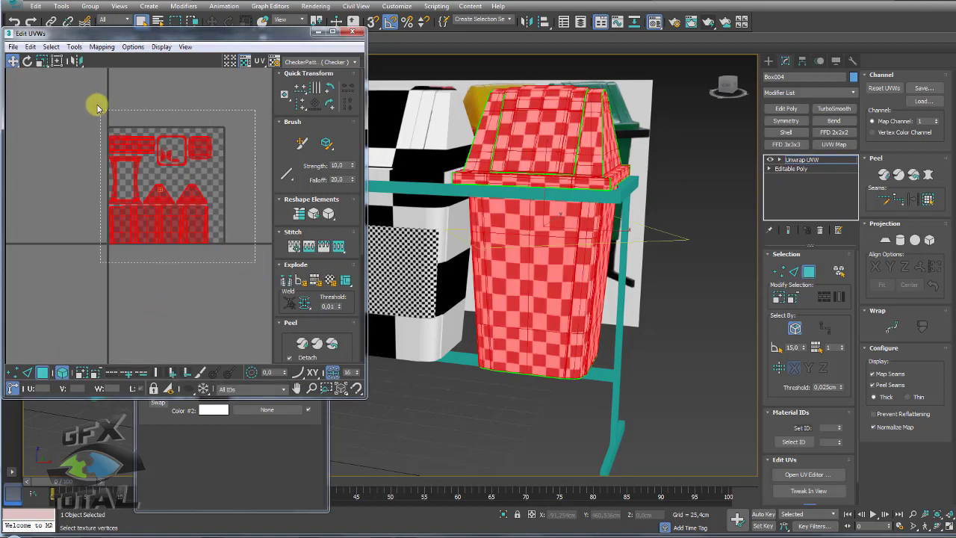
Render the bin's UV template at 1024×1024 via Tools > Render UVW Template, then close the template window and Edit UVWs
{"action": "left_click", "coordinate": [74, 46]}
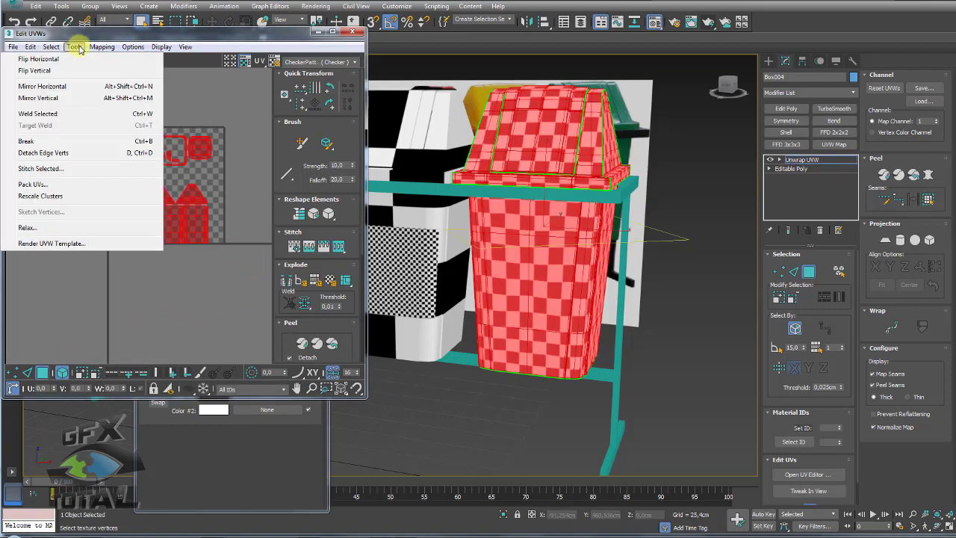
{"action": "left_click", "coordinate": [63, 243]}
{"action": "double_click", "coordinate": [68, 103]}
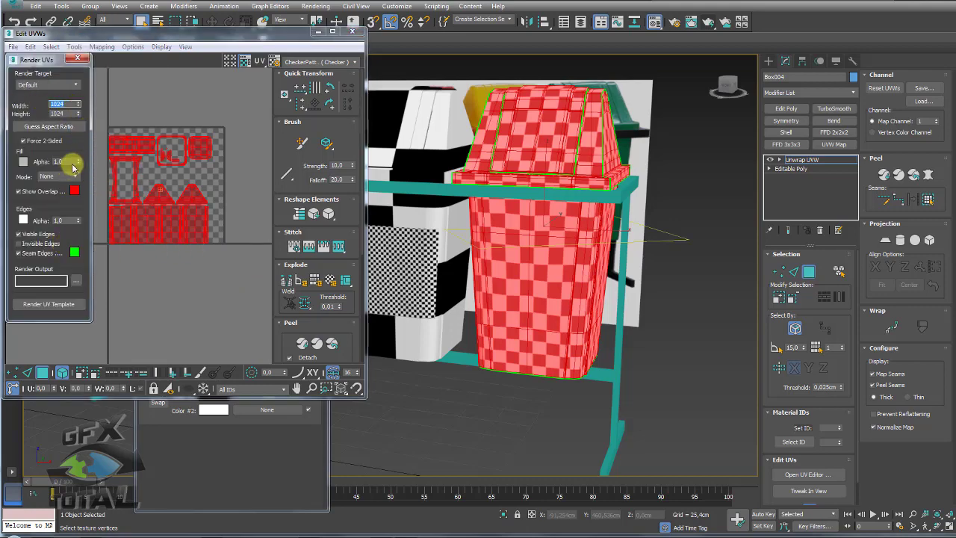
{"action": "left_click", "coordinate": [49, 305]}
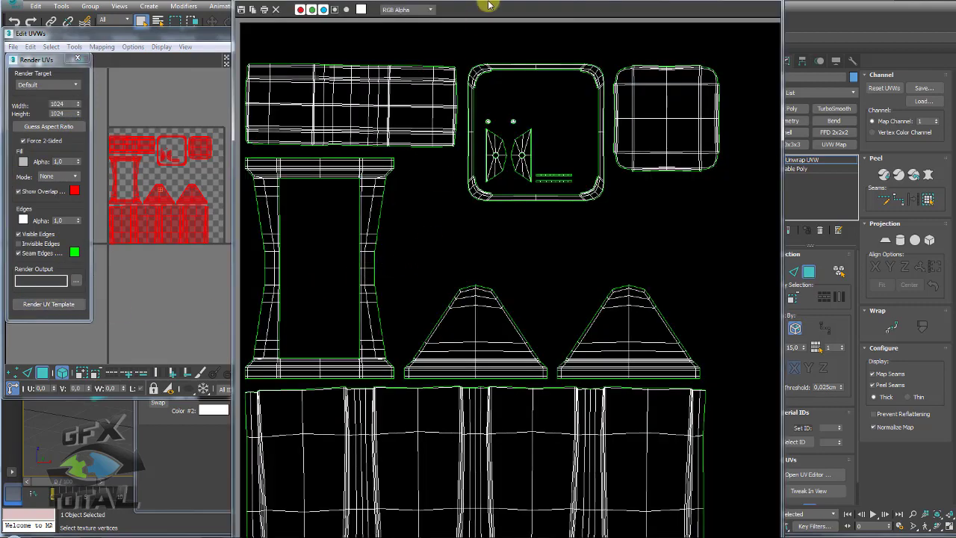
{"action": "left_click_drag", "start_coordinate": [489, 6], "coordinate": [450, 4]}
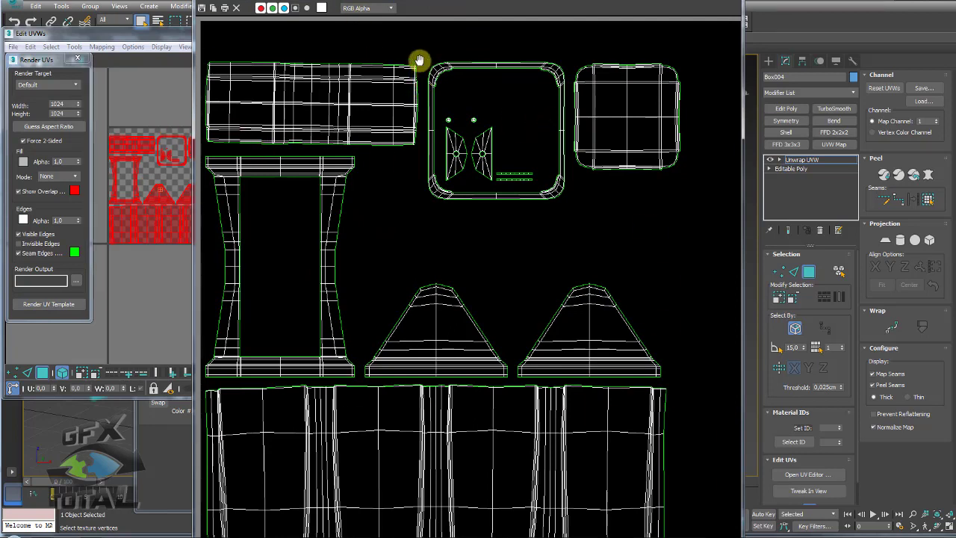
{"action": "mouse_move", "coordinate": [419, 60]}
{"action": "left_mouse_down"}
{"action": "mouse_move", "coordinate": [228, 145]}
{"action": "mouse_move", "coordinate": [417, 60]}
{"action": "left_mouse_up"}
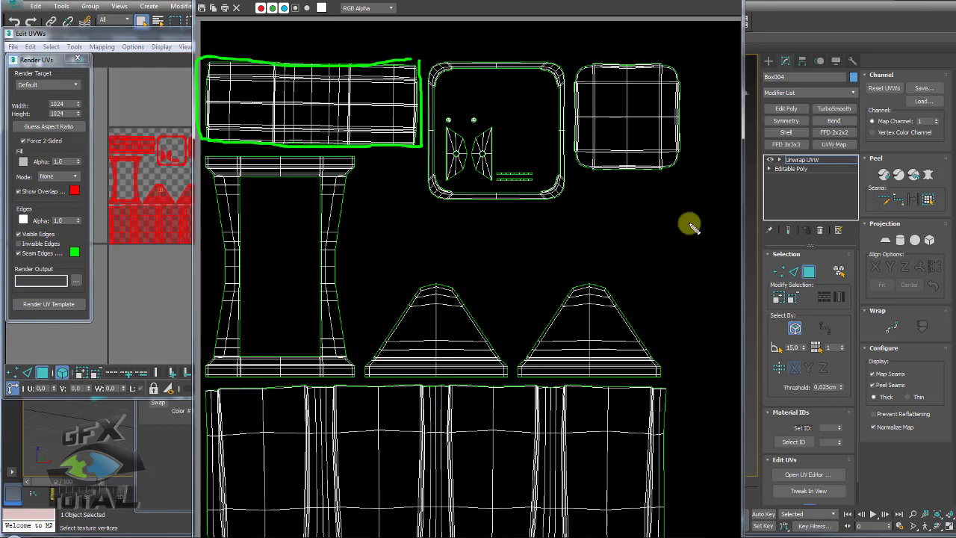
{"action": "left_click", "coordinate": [733, 2]}
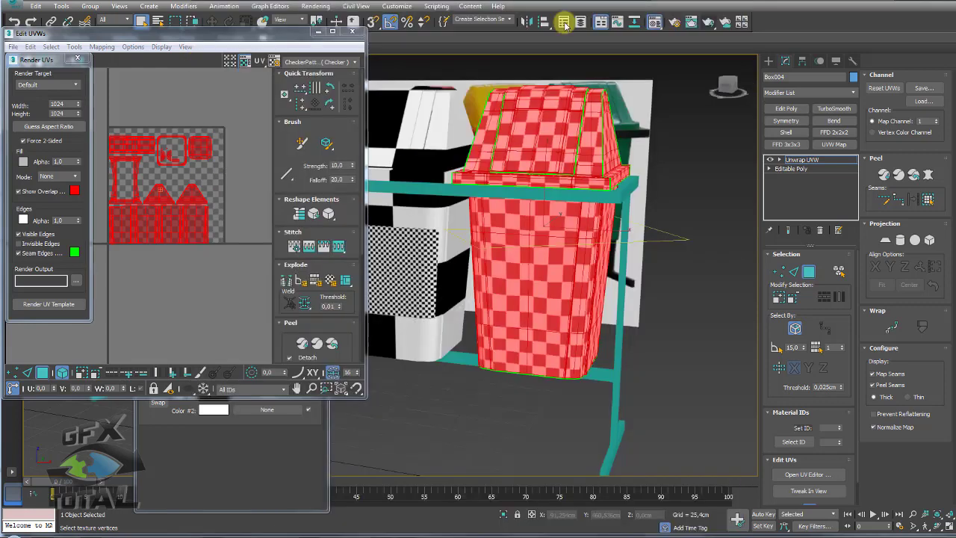
{"action": "left_click", "coordinate": [355, 33]}
Close the Material Editor and open LixeiraMap_teste.png with Photoshop via Abrir com
{"action": "left_click", "coordinate": [318, 75]}
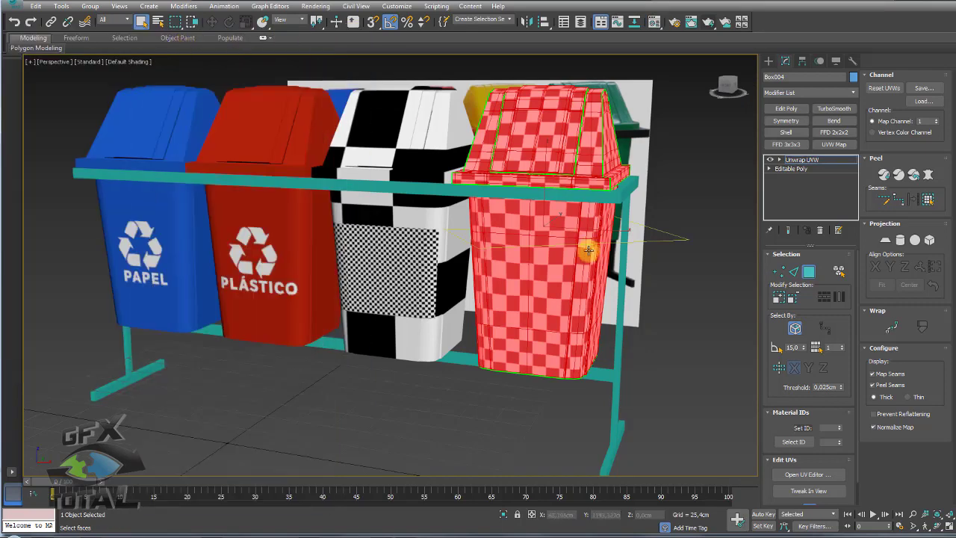
{"action": "left_click", "coordinate": [796, 160]}
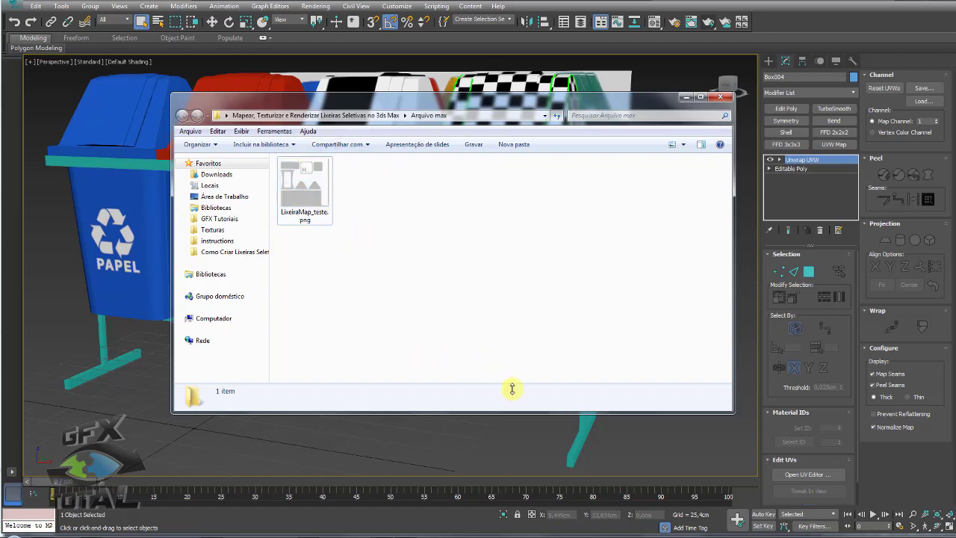
{"action": "right_click", "coordinate": [303, 191]}
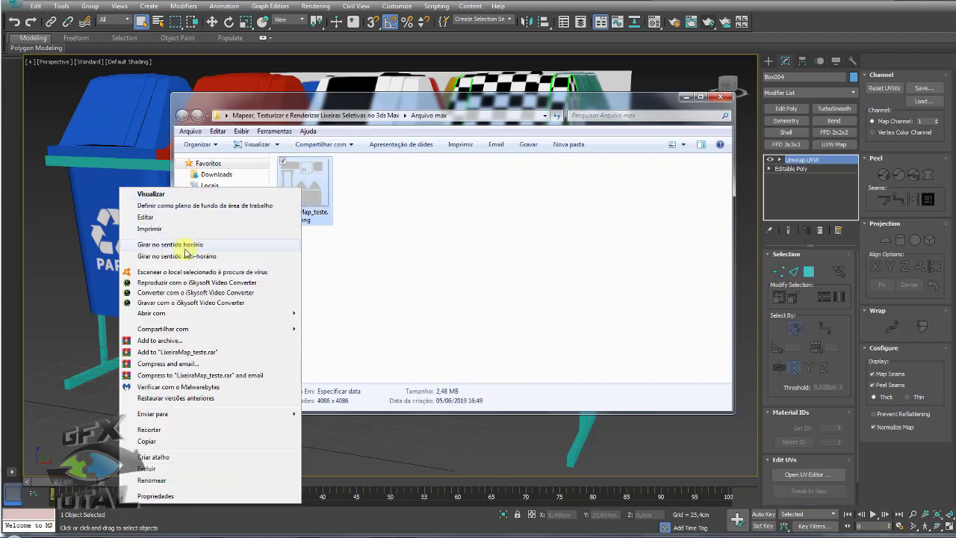
{"action": "left_click", "coordinate": [342, 322]}
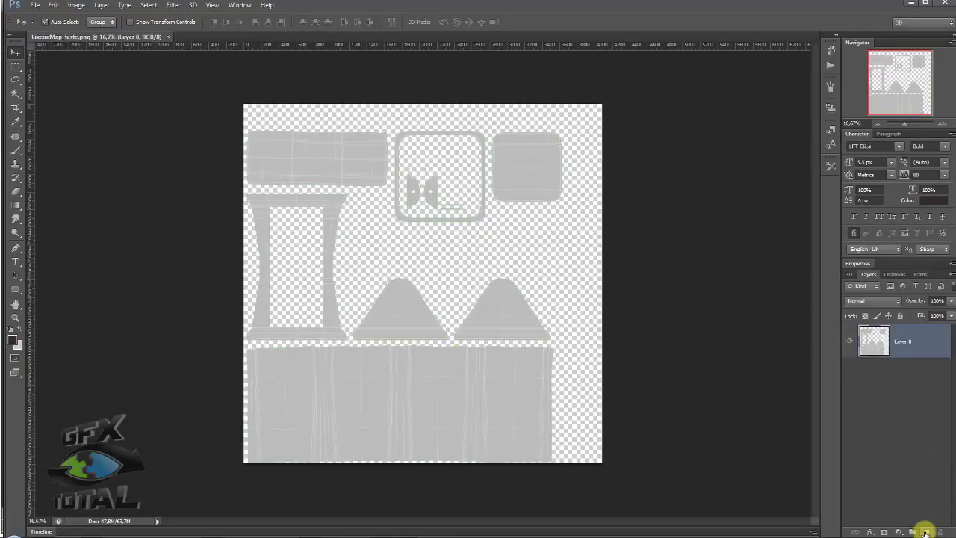
Add a new layer beneath the UV template and fill it with dark red
{"action": "left_click", "coordinate": [925, 532]}
{"action": "left_click_drag", "start_coordinate": [900, 341], "coordinate": [882, 403]}
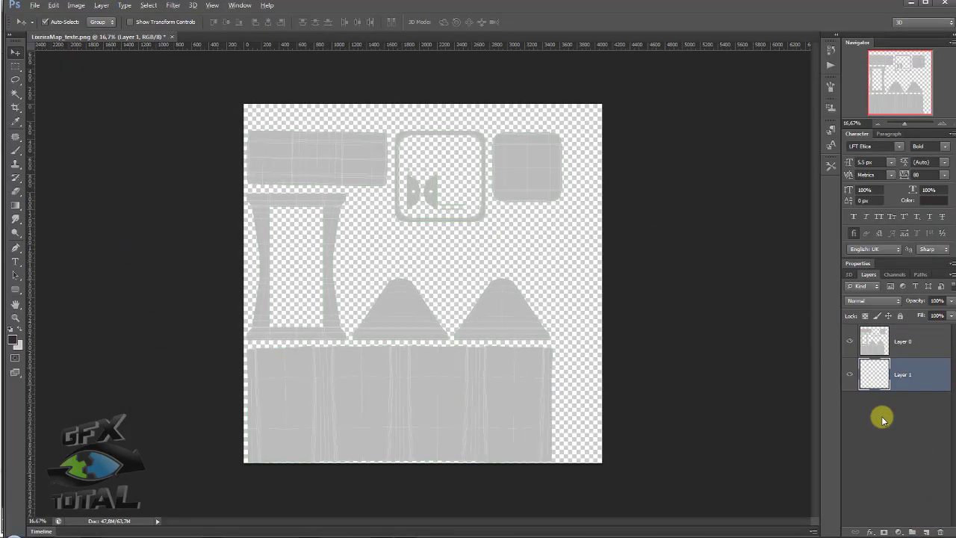
{"action": "key", "text": "alt+BackSpace"}
{"action": "key", "text": "ctrl+z"}
{"action": "key", "text": "ctrl+z"}
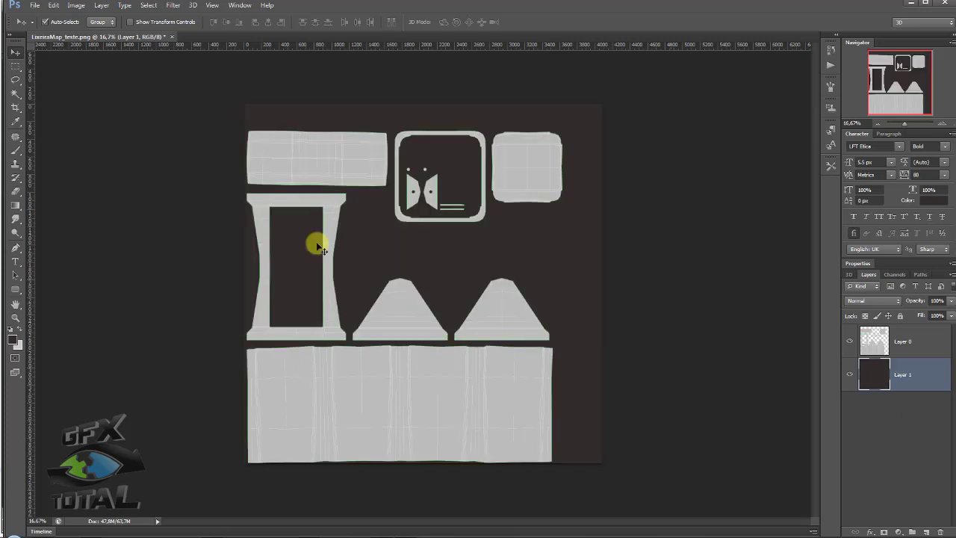
{"action": "left_click", "coordinate": [14, 345]}
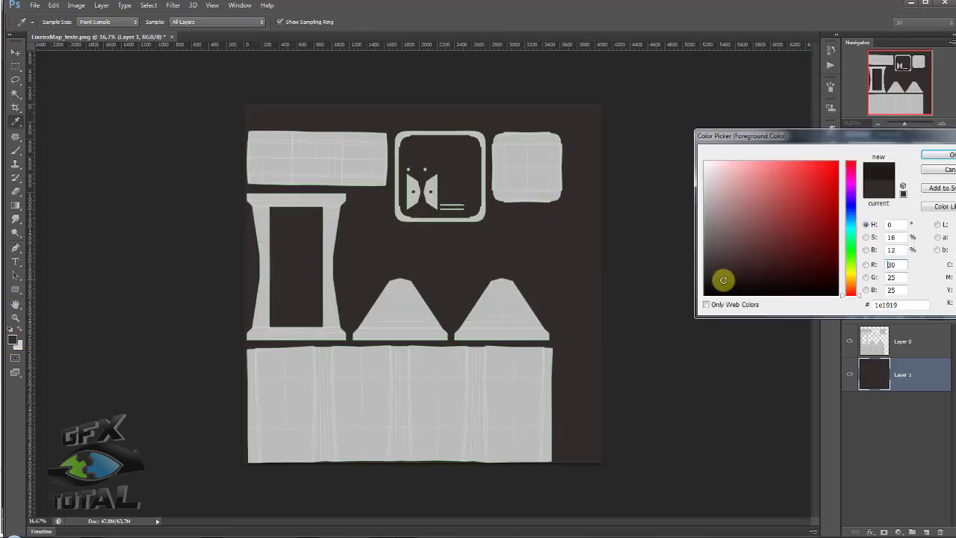
{"action": "left_click", "coordinate": [815, 251]}
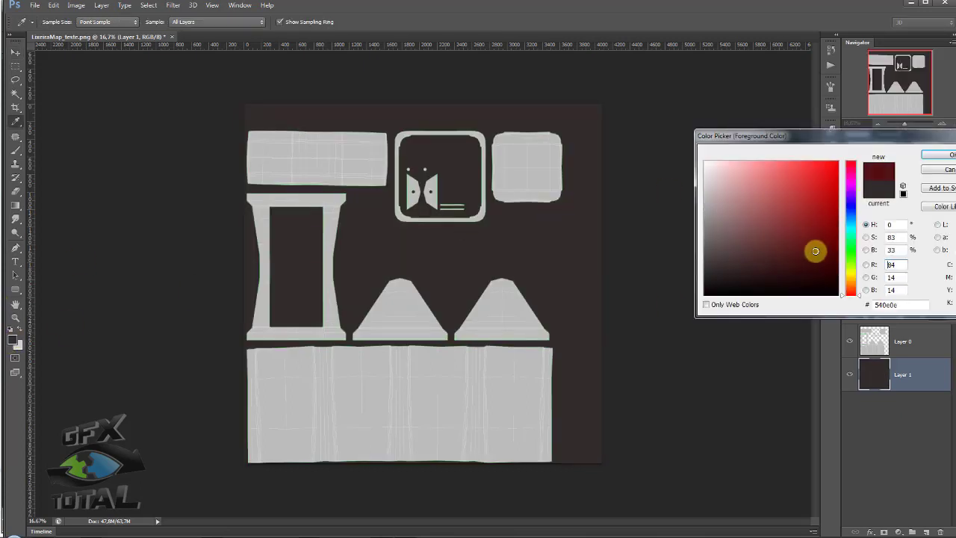
{"action": "left_click", "coordinate": [945, 155]}
{"action": "key", "text": "alt+BackSpace"}
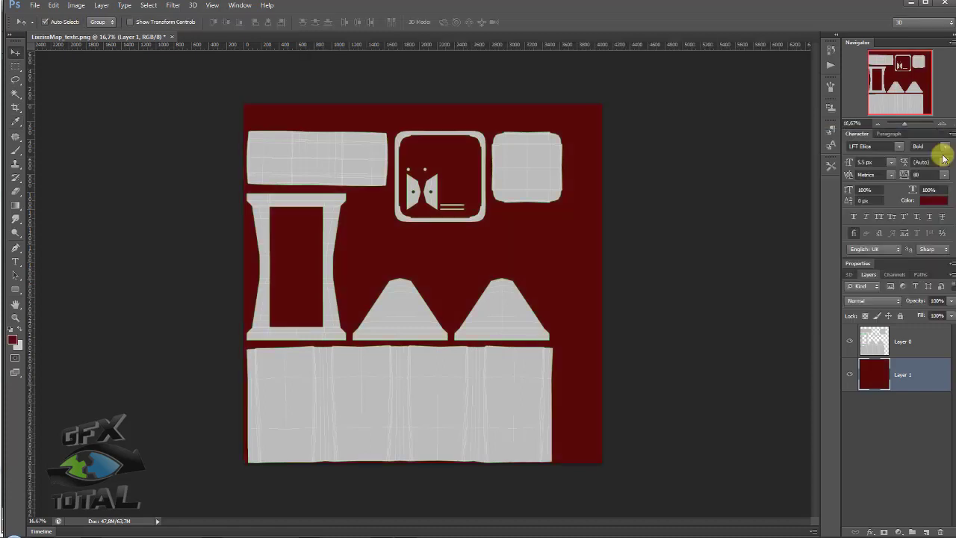
Inspect the trapezoid pieces up close, make Layer 0 active and fit the whole texture
{"action": "left_click", "coordinate": [941, 124]}
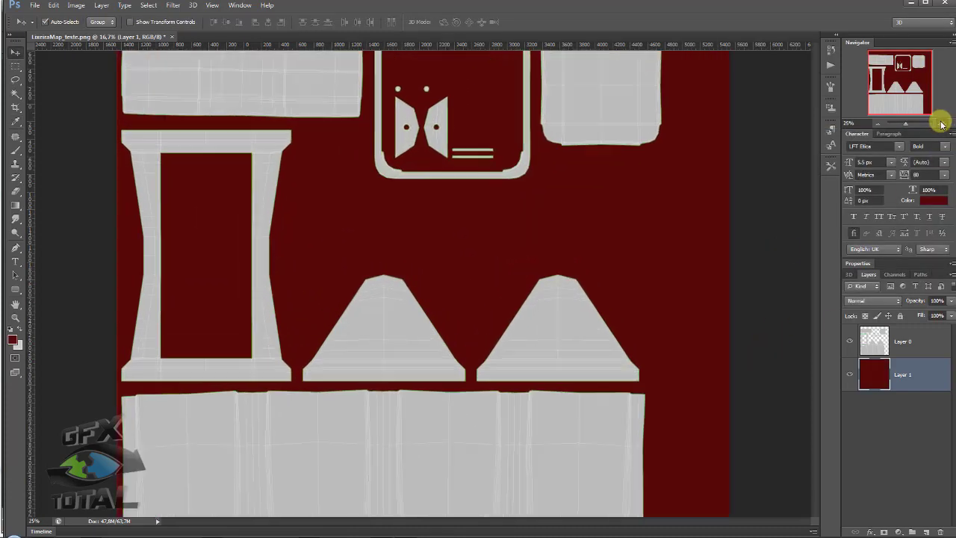
{"action": "left_click", "coordinate": [941, 123]}
{"action": "left_click", "coordinate": [941, 124]}
{"action": "left_click_drag", "start_coordinate": [736, 316], "coordinate": [515, 245]}
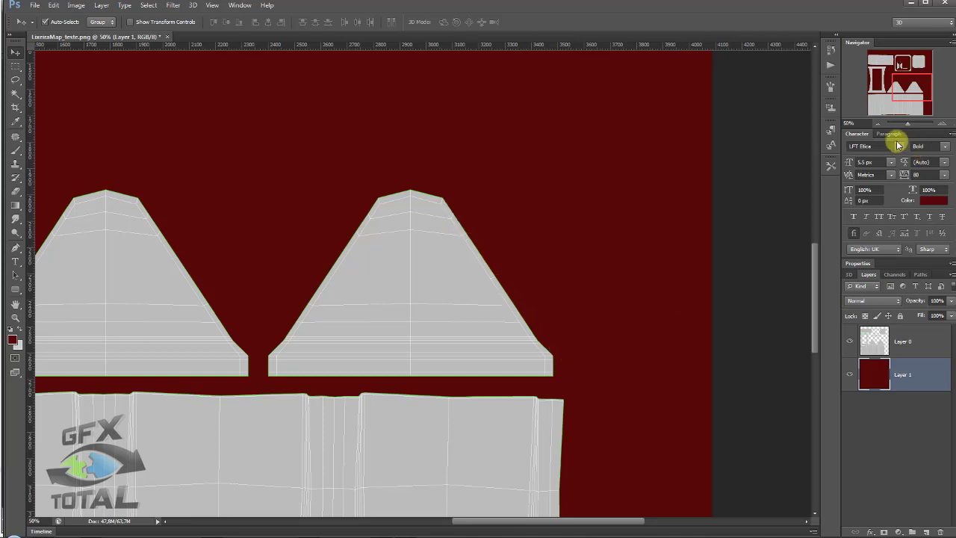
{"action": "left_click", "coordinate": [867, 123]}
{"action": "left_click", "coordinate": [872, 347]}
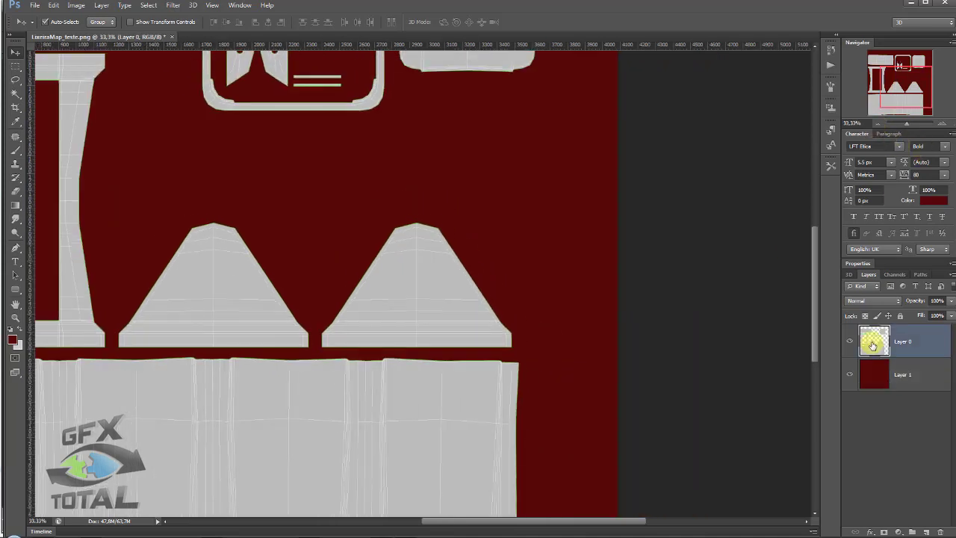
{"action": "left_click", "coordinate": [877, 127]}
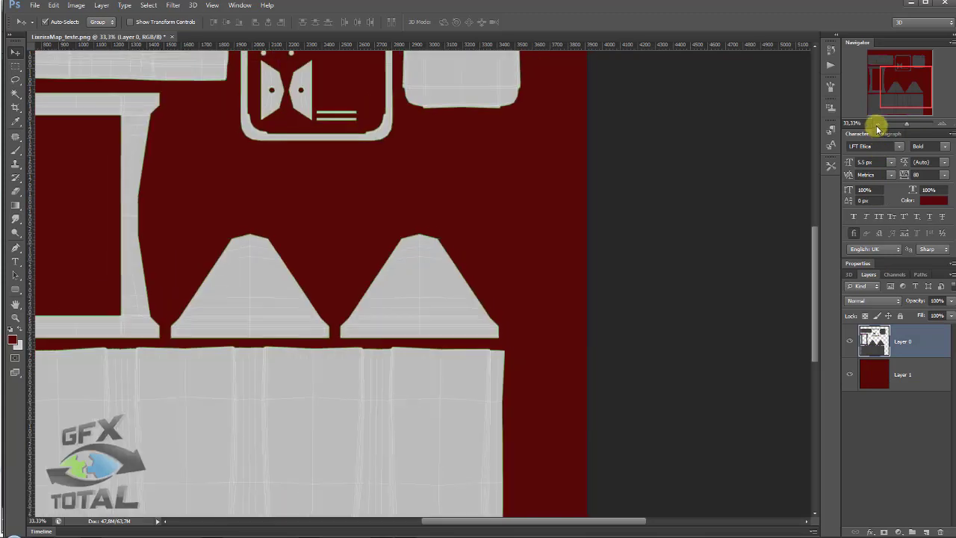
{"action": "left_click", "coordinate": [877, 126]}
Save the layered texture as LixeiraMap_teste.psd in Photoshop PSD format
{"action": "key", "text": "ctrl+shift+s"}
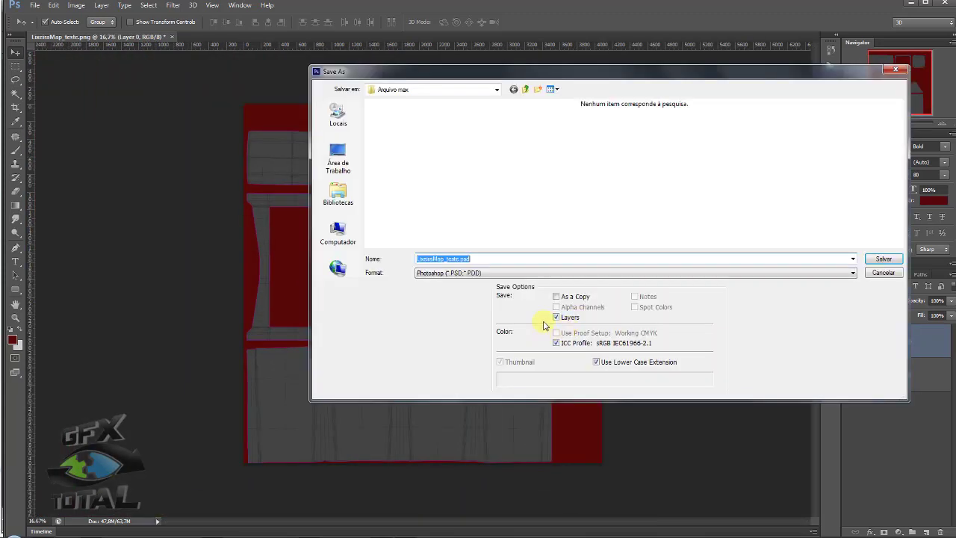
{"action": "left_click", "coordinate": [472, 273]}
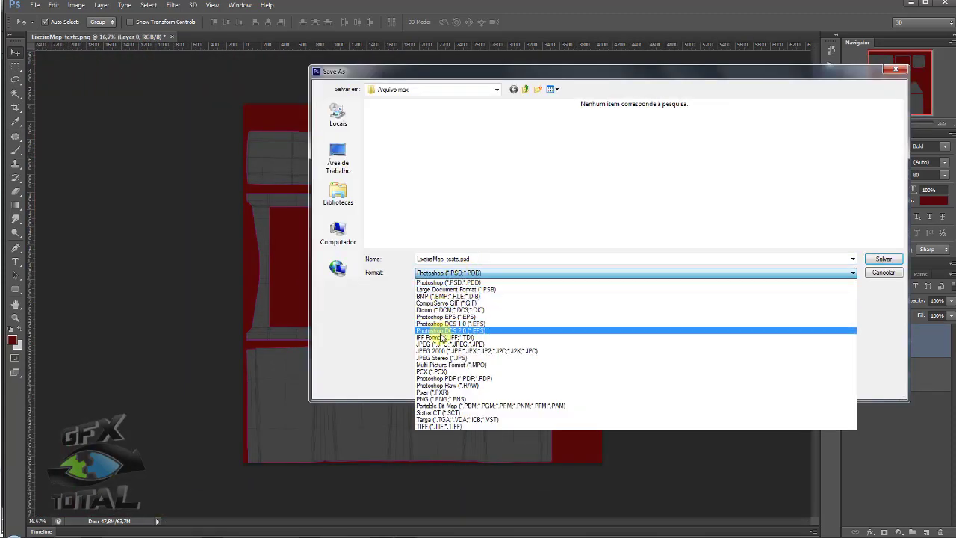
{"action": "left_click", "coordinate": [451, 284]}
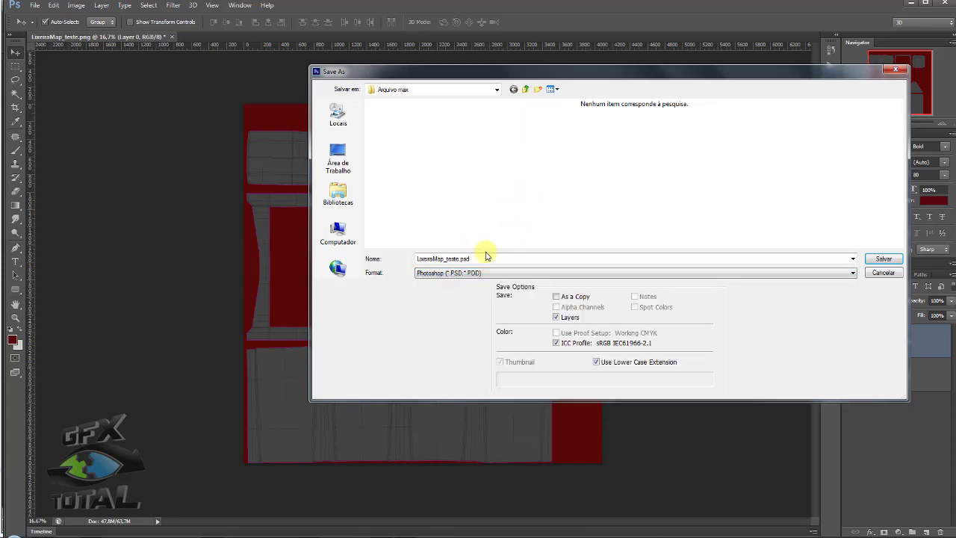
{"action": "double_click", "coordinate": [417, 257]}
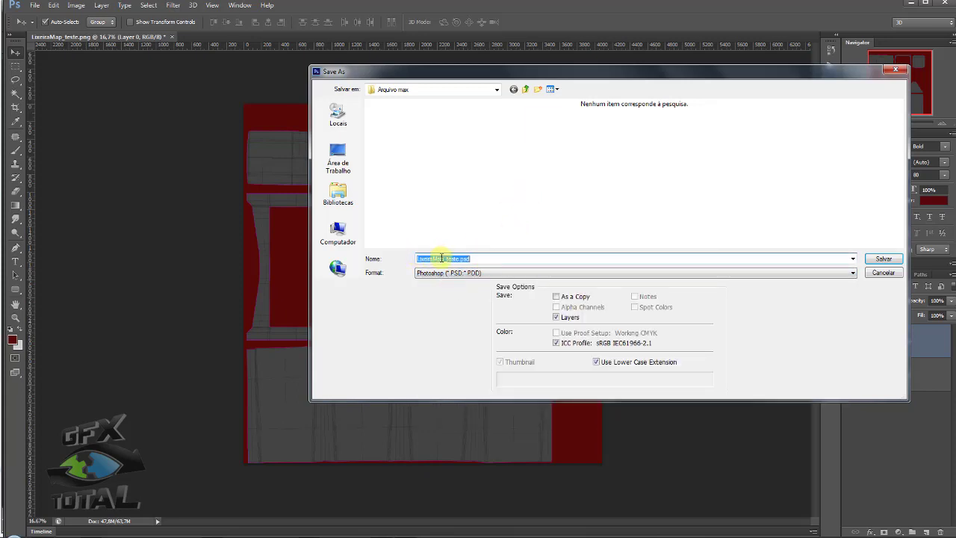
{"action": "left_click", "coordinate": [880, 259]}
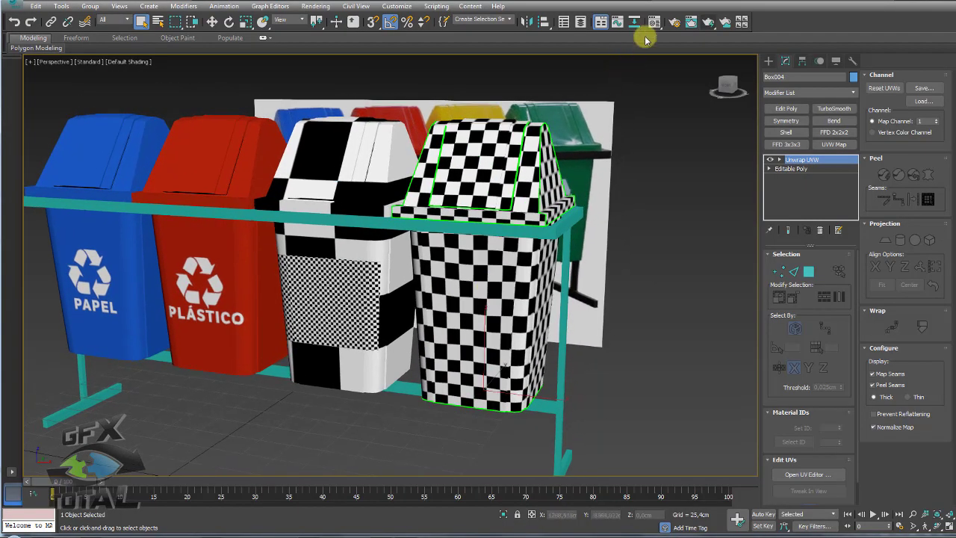
Give material slot 5 a Bitmap map in its Diffuse channel
{"action": "left_click", "coordinate": [654, 22]}
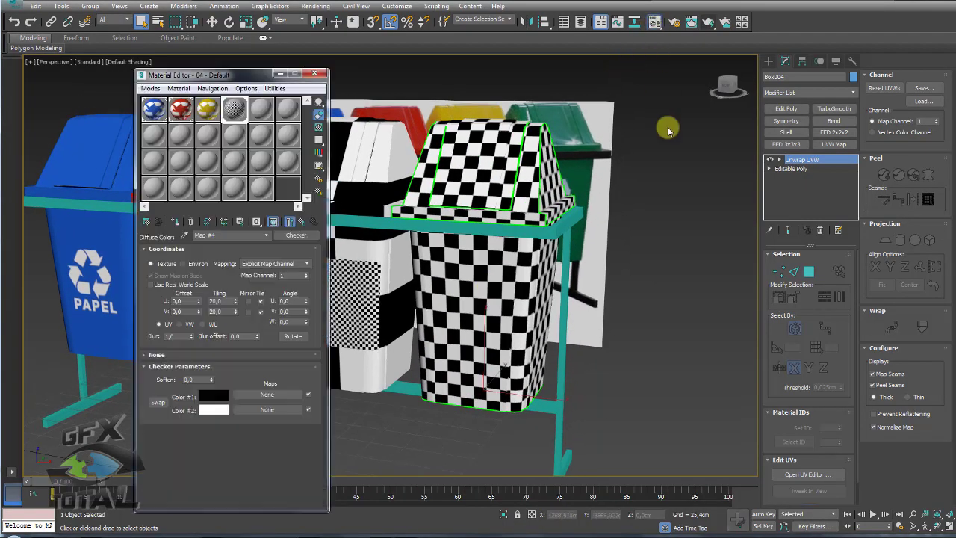
{"action": "left_click", "coordinate": [291, 189]}
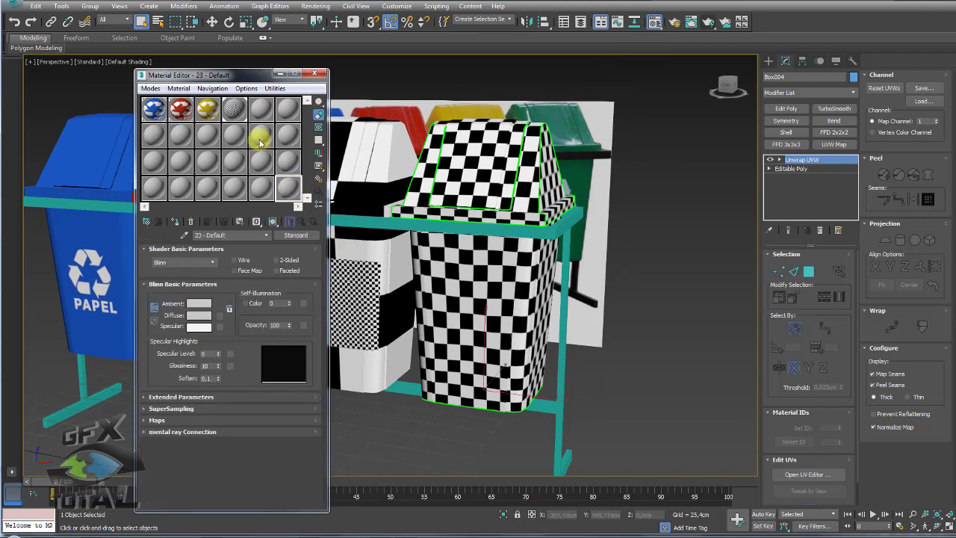
{"action": "left_click", "coordinate": [260, 112]}
{"action": "left_click", "coordinate": [220, 314]}
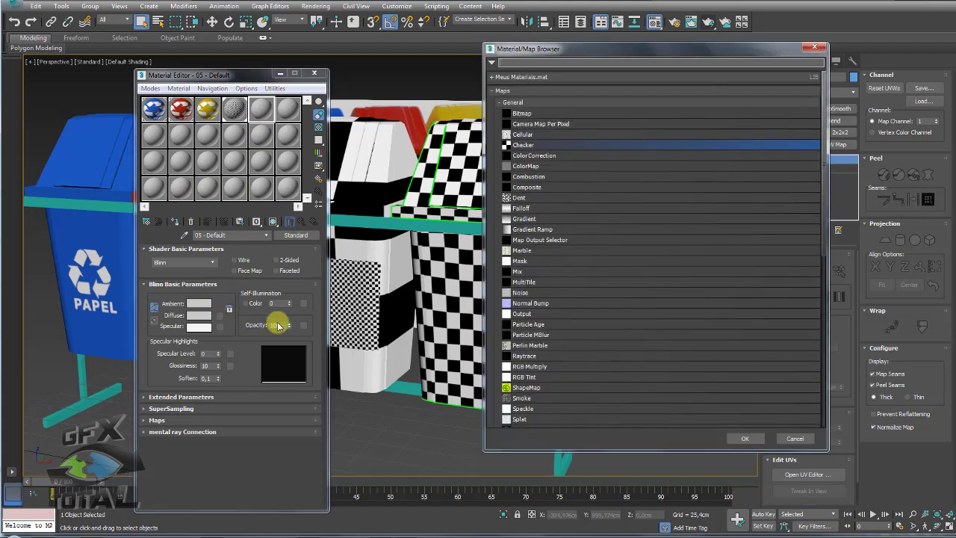
{"action": "double_click", "coordinate": [522, 114]}
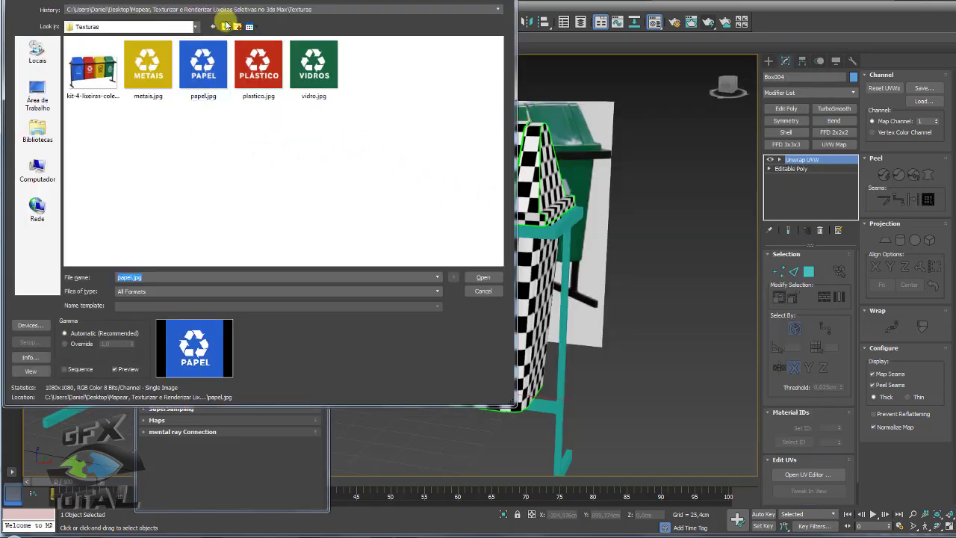
Open LixeiraMap_teste.psd from the Arquivo max folder as the bitmap
{"action": "left_click", "coordinate": [225, 27]}
{"action": "double_click", "coordinate": [105, 56]}
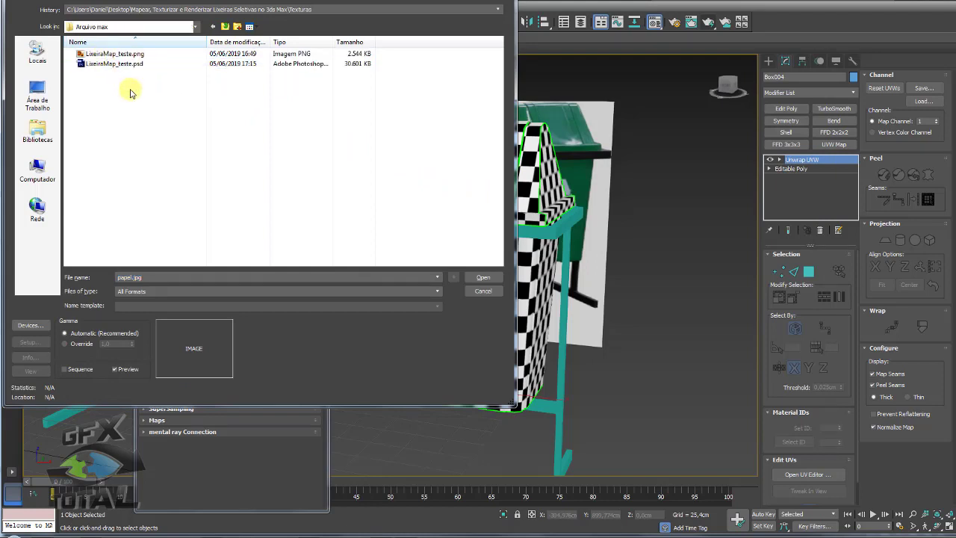
{"action": "left_click", "coordinate": [91, 63]}
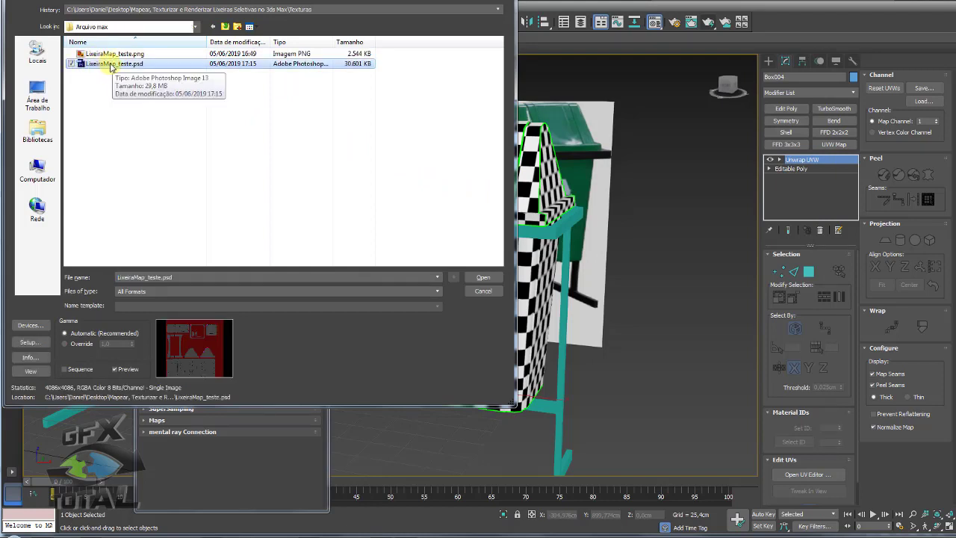
{"action": "left_click", "coordinate": [483, 277]}
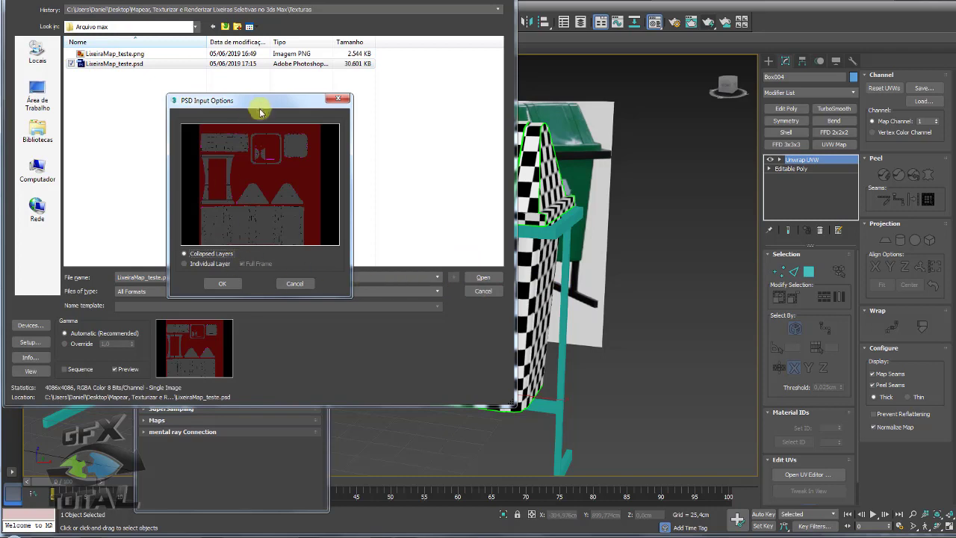
Compare the PSD's Layer 0 and Layer 1, then import it with Collapsed Layers
{"action": "left_click_drag", "start_coordinate": [261, 109], "coordinate": [329, 86]}
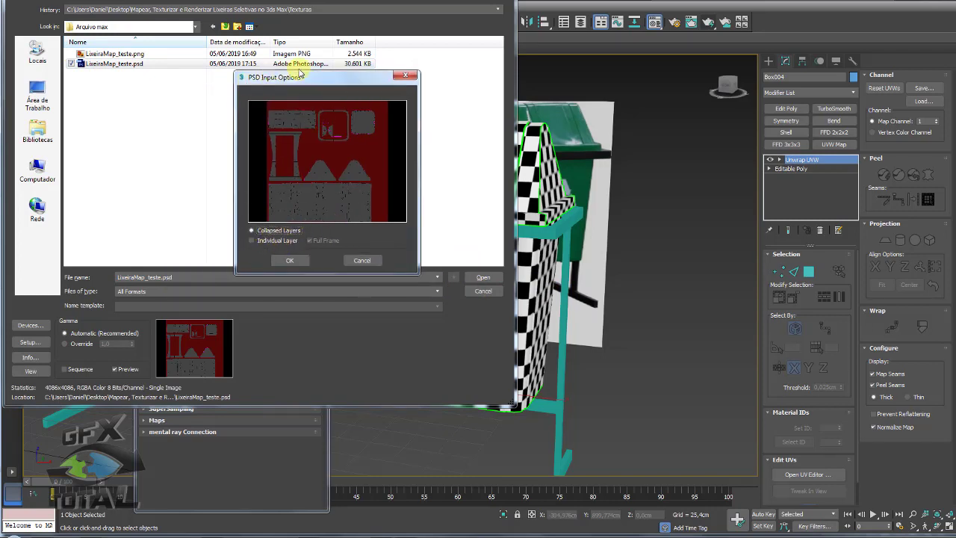
{"action": "left_click", "coordinate": [256, 242]}
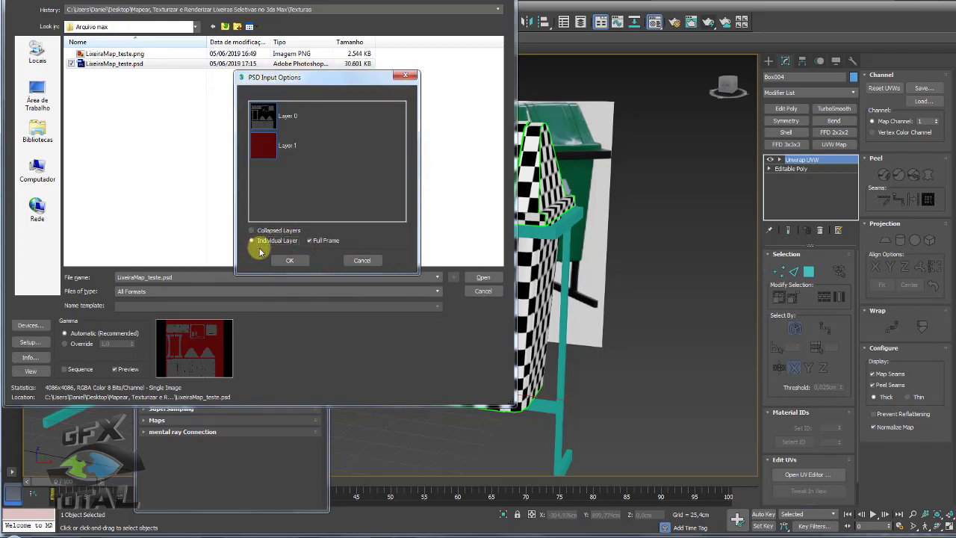
{"action": "left_click", "coordinate": [265, 117]}
{"action": "left_click", "coordinate": [262, 145]}
{"action": "left_click", "coordinate": [267, 114]}
{"action": "left_click", "coordinate": [262, 147]}
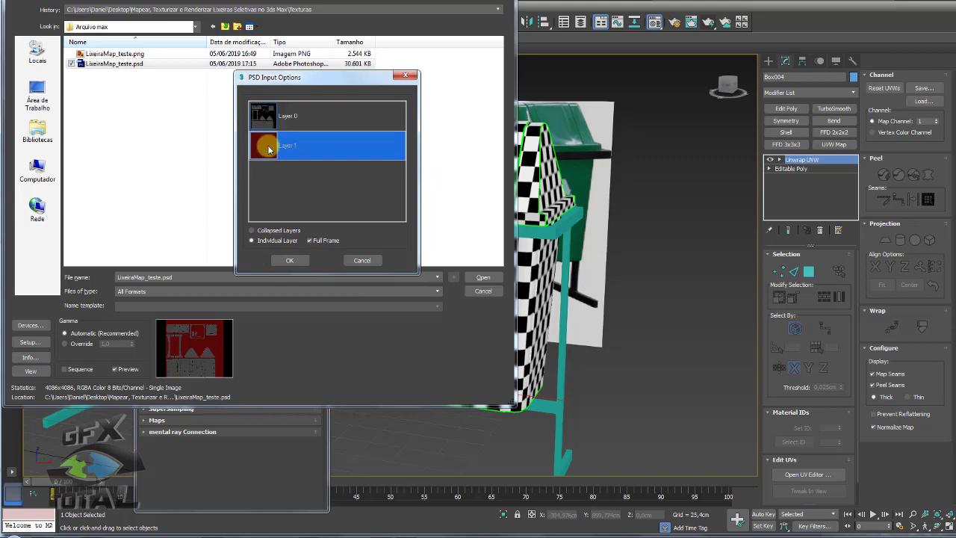
{"action": "left_click", "coordinate": [269, 116]}
{"action": "left_click", "coordinate": [261, 231]}
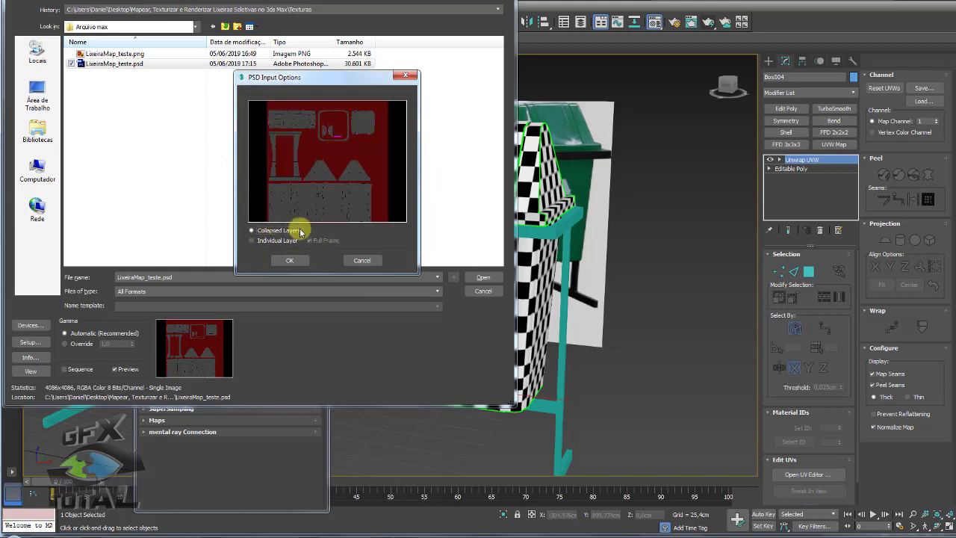
{"action": "left_click", "coordinate": [292, 261]}
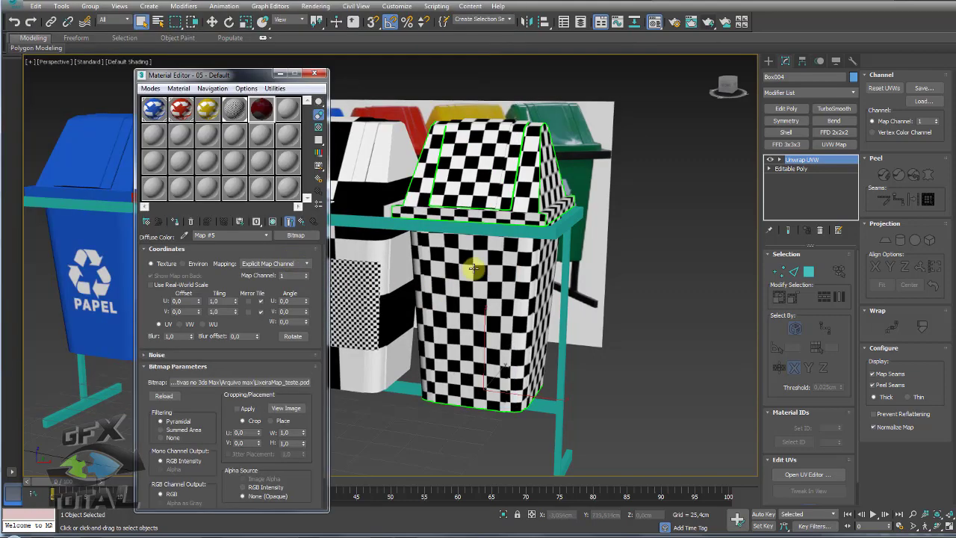
Assign material slot 5 to the last bin and show its texture in the viewport, inspecting the seam
{"action": "left_click_drag", "start_coordinate": [259, 107], "coordinate": [513, 208]}
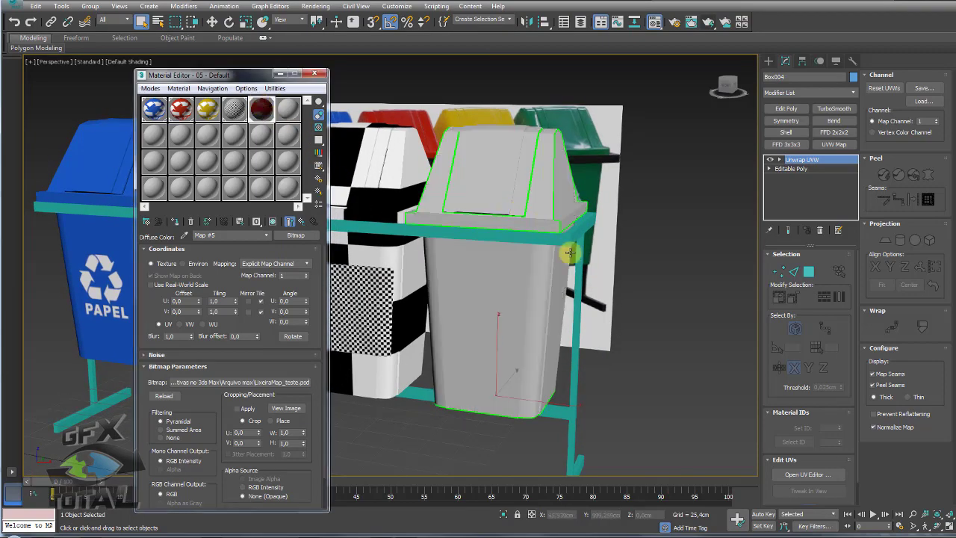
{"action": "left_click", "coordinate": [272, 221]}
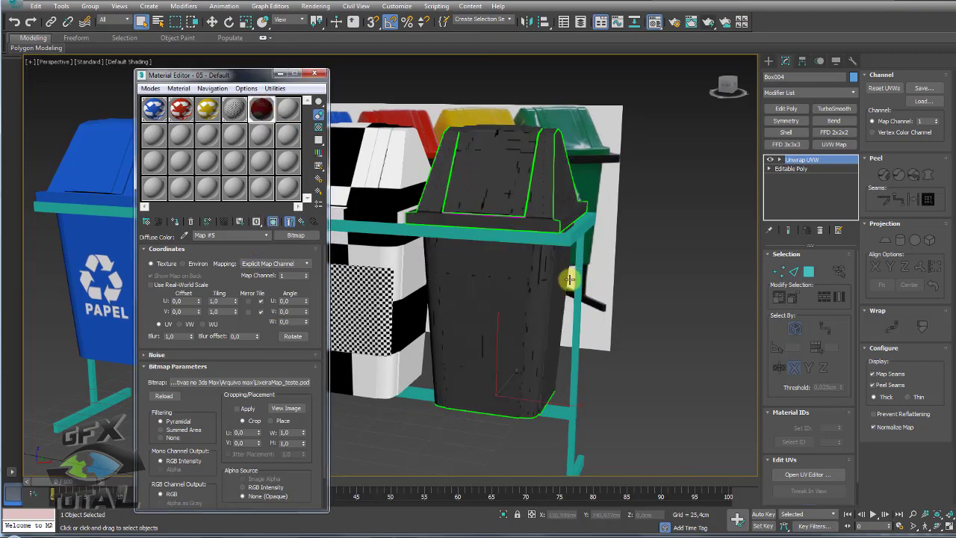
{"action": "middle_click_drag", "start_coordinate": [569, 279], "coordinate": [537, 277], "text": "alt"}
{"action": "scroll", "coordinate": [526, 256], "scroll_direction": "up", "scroll_amount": 5}
{"action": "scroll", "coordinate": [508, 187], "scroll_direction": "up", "scroll_amount": 3}
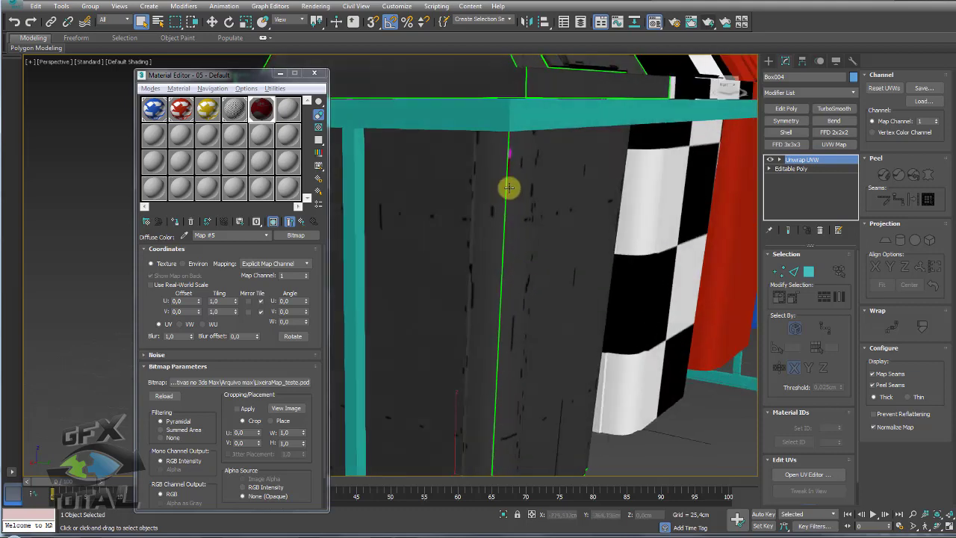
{"action": "scroll", "coordinate": [513, 216], "scroll_direction": "up", "scroll_amount": 2}
{"action": "scroll", "coordinate": [508, 177], "scroll_direction": "up", "scroll_amount": 2}
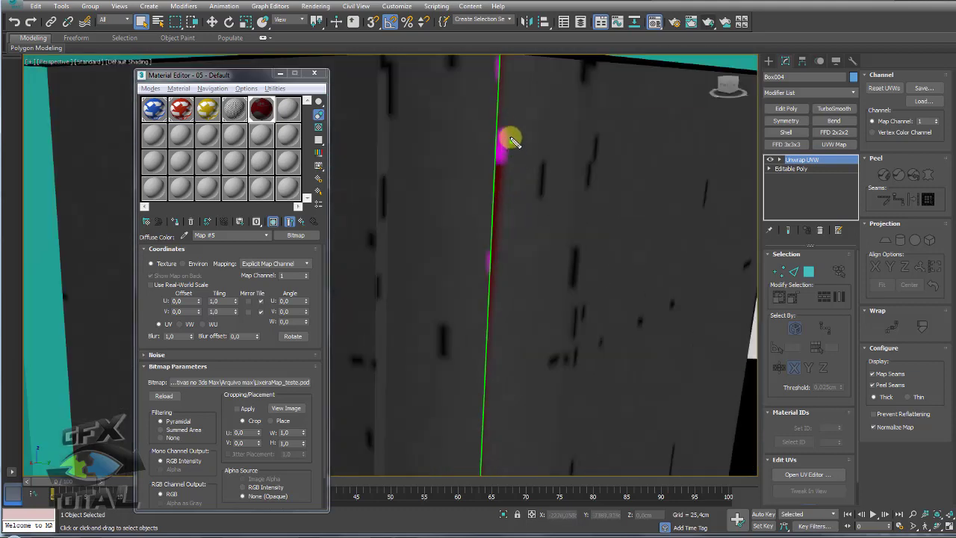
{"action": "mouse_move", "coordinate": [514, 142]}
{"action": "left_mouse_down"}
{"action": "mouse_move", "coordinate": [504, 150]}
{"action": "mouse_move", "coordinate": [486, 274]}
{"action": "mouse_move", "coordinate": [506, 145]}
{"action": "left_mouse_up"}
{"action": "middle_click_drag", "start_coordinate": [557, 206], "coordinate": [563, 199]}
Render a test frame of the textured bin
{"action": "left_click", "coordinate": [706, 21]}
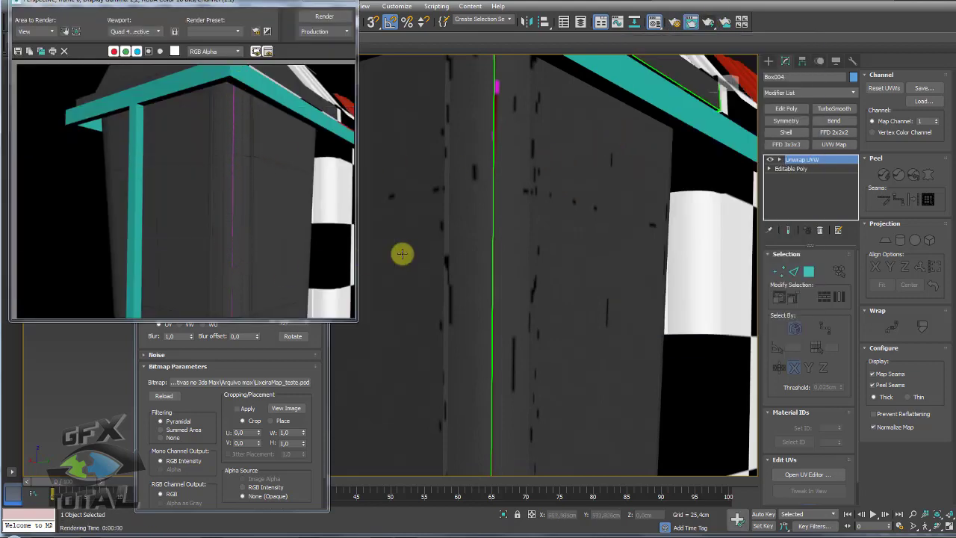
{"action": "scroll", "coordinate": [495, 237], "scroll_direction": "down", "scroll_amount": 5}
{"action": "scroll", "coordinate": [495, 241], "scroll_direction": "down", "scroll_amount": 3}
{"action": "scroll", "coordinate": [528, 410], "scroll_direction": "up", "scroll_amount": 4}
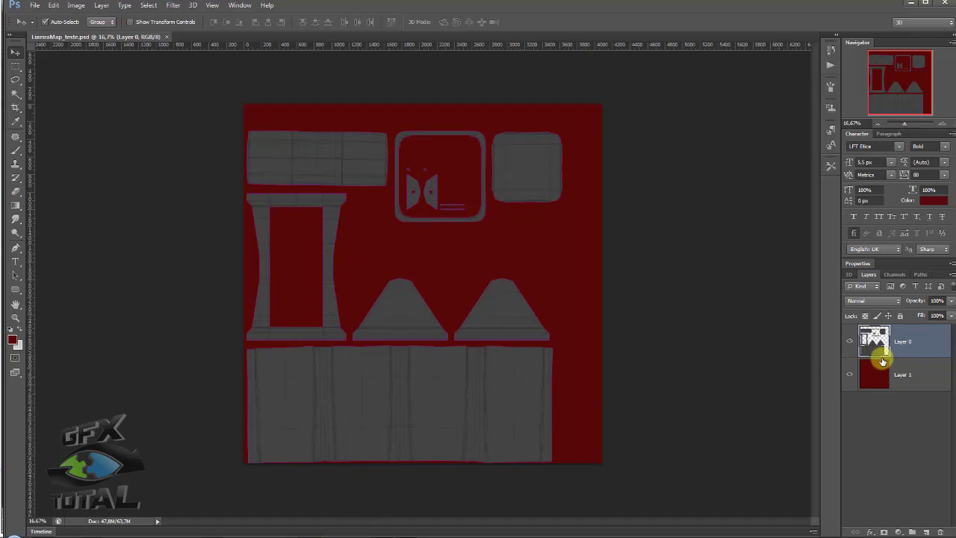
Add a thick bright green Stroke layer style to Layer 0's UV islands
{"action": "left_click", "coordinate": [942, 125]}
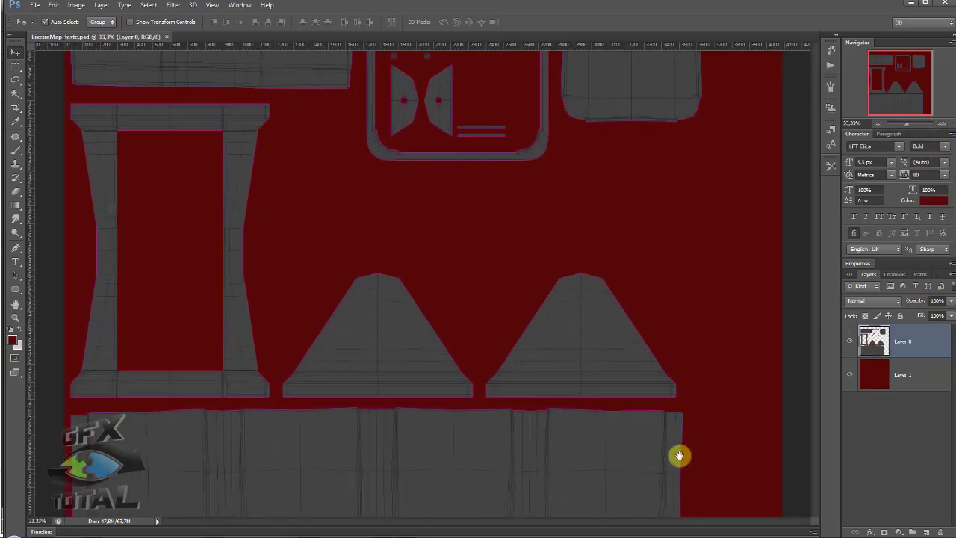
{"action": "double_click", "coordinate": [931, 339]}
{"action": "left_click_drag", "start_coordinate": [788, 194], "coordinate": [657, 117]}
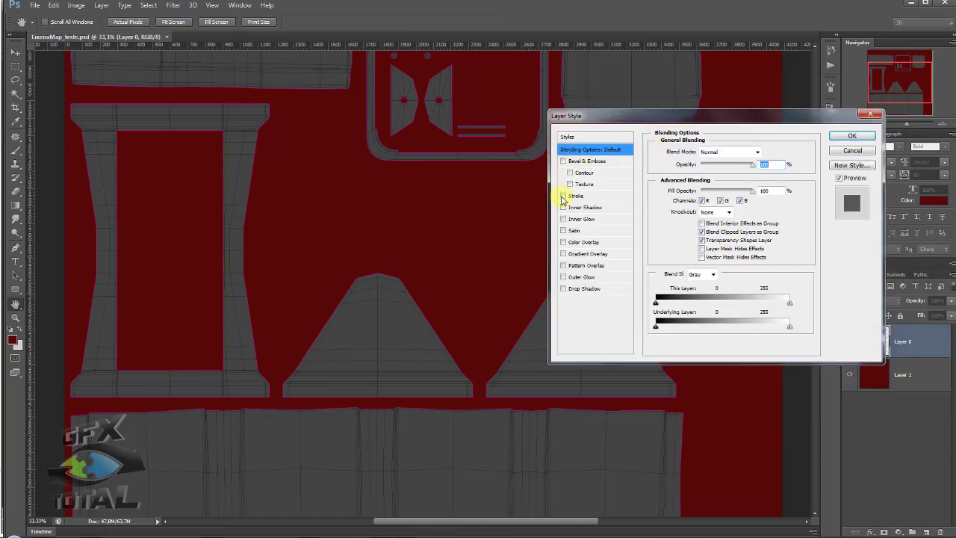
{"action": "left_click", "coordinate": [563, 196]}
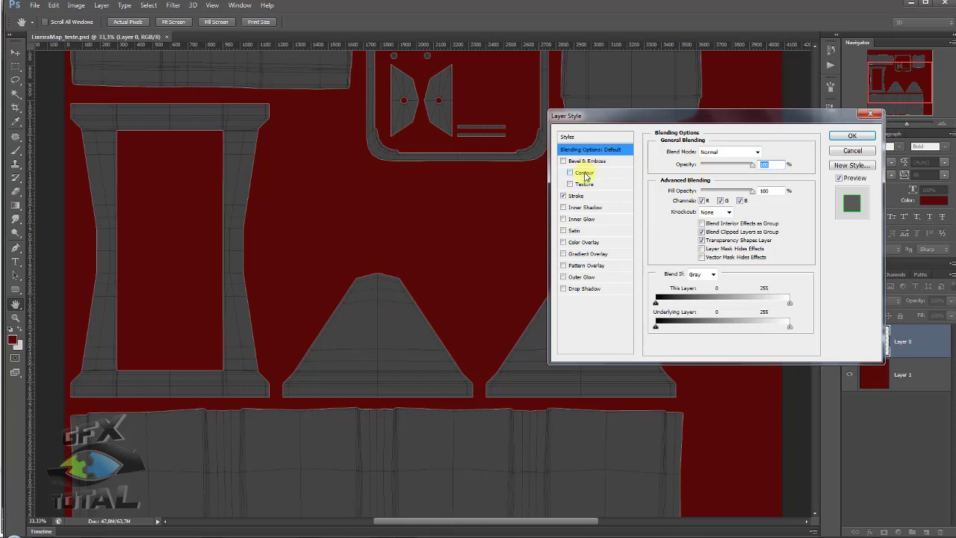
{"action": "left_click", "coordinate": [576, 197]}
{"action": "left_click_drag", "start_coordinate": [694, 154], "coordinate": [699, 154]}
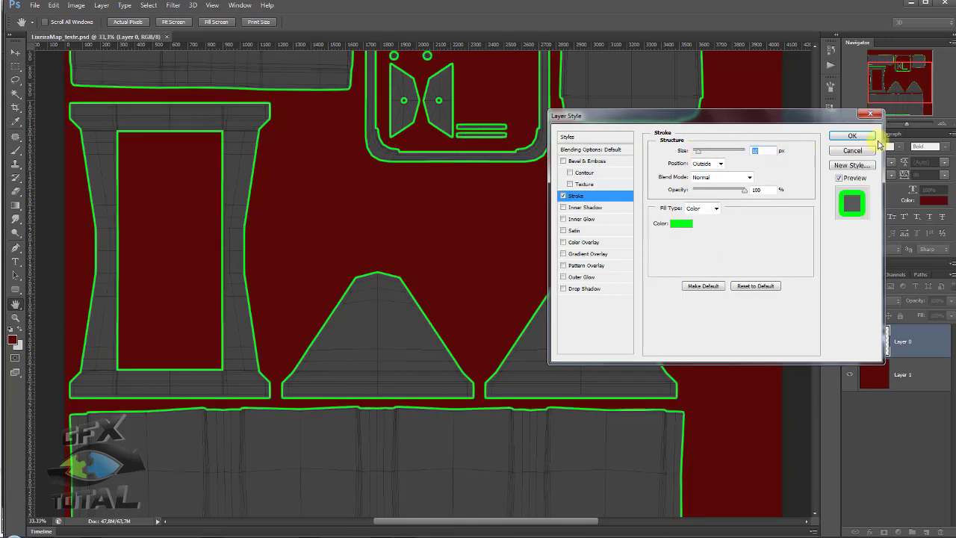
{"action": "left_click", "coordinate": [852, 136]}
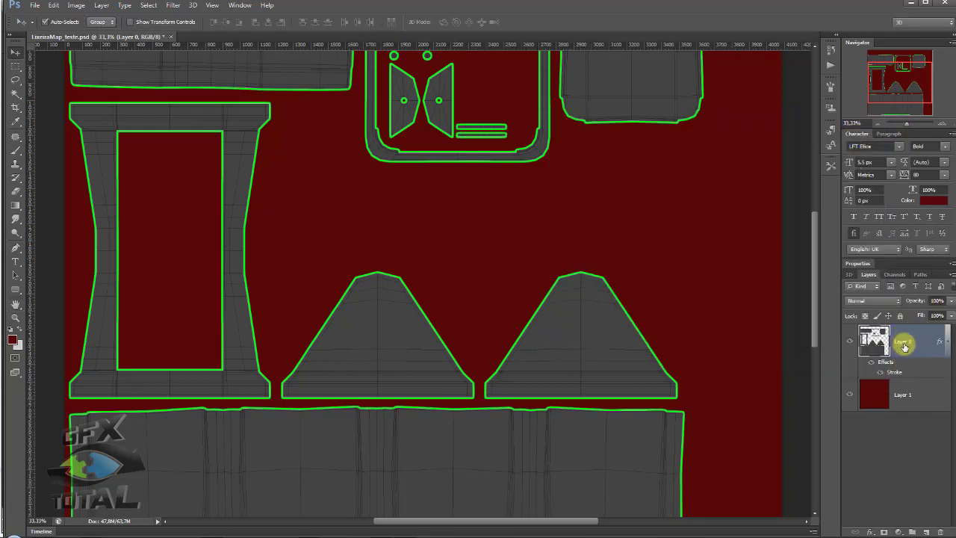
Convert Layer 0 into a Smart Object
{"action": "double_click", "coordinate": [904, 344]}
{"action": "right_click", "coordinate": [899, 343]}
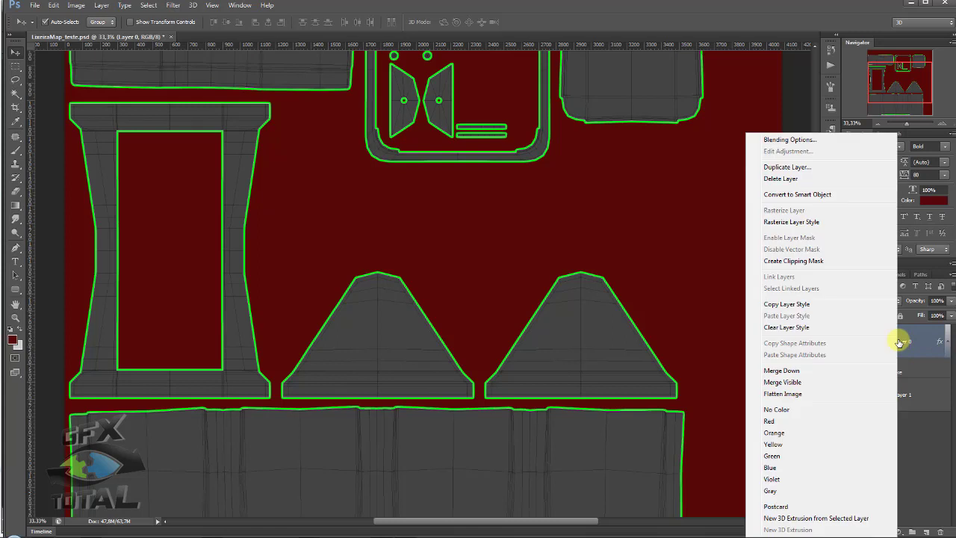
{"action": "left_click", "coordinate": [796, 195]}
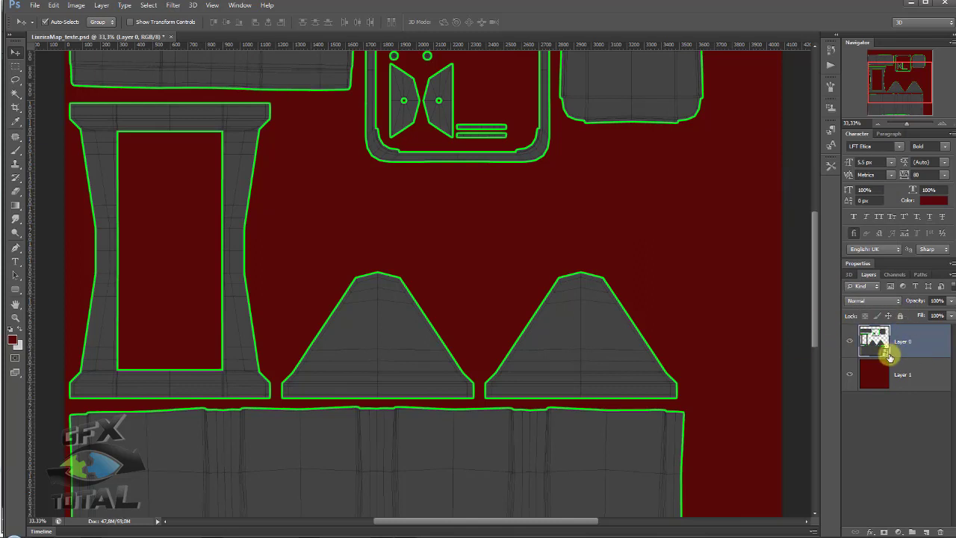
{"action": "left_click_drag", "start_coordinate": [879, 380], "coordinate": [866, 374]}
Add a new layer and set up a Basic Brushes brush at about 306 px
{"action": "left_click", "coordinate": [16, 150]}
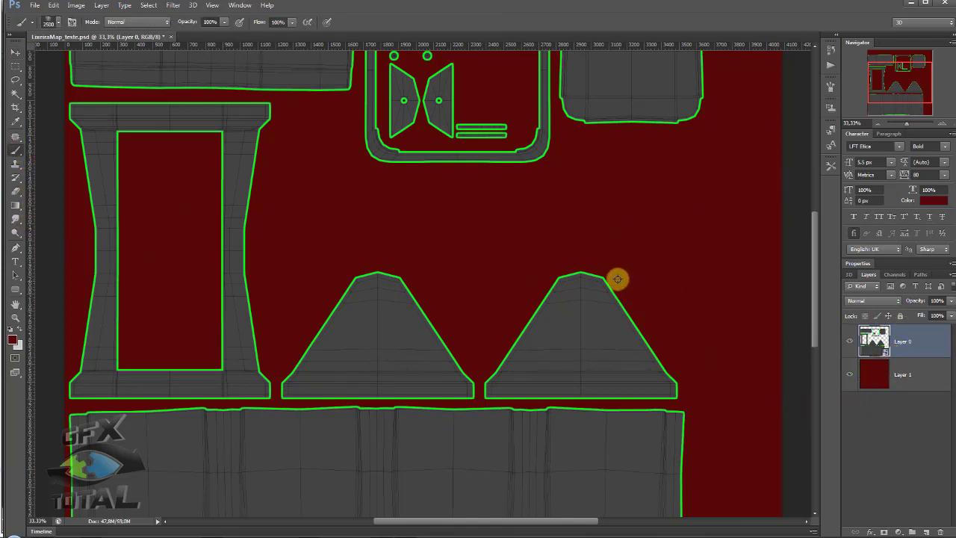
{"action": "left_click", "coordinate": [926, 531]}
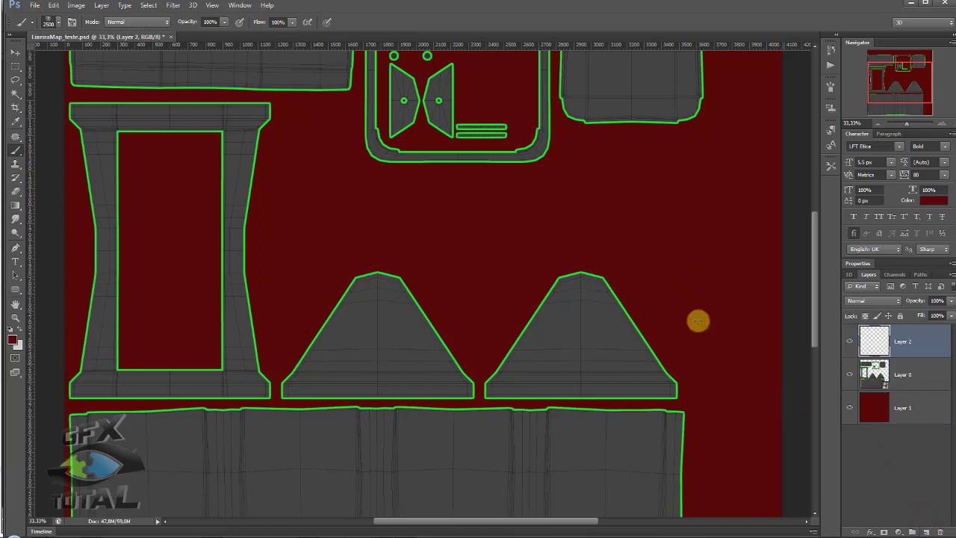
{"action": "right_click_drag", "start_coordinate": [604, 297], "coordinate": [439, 293], "text": "alt"}
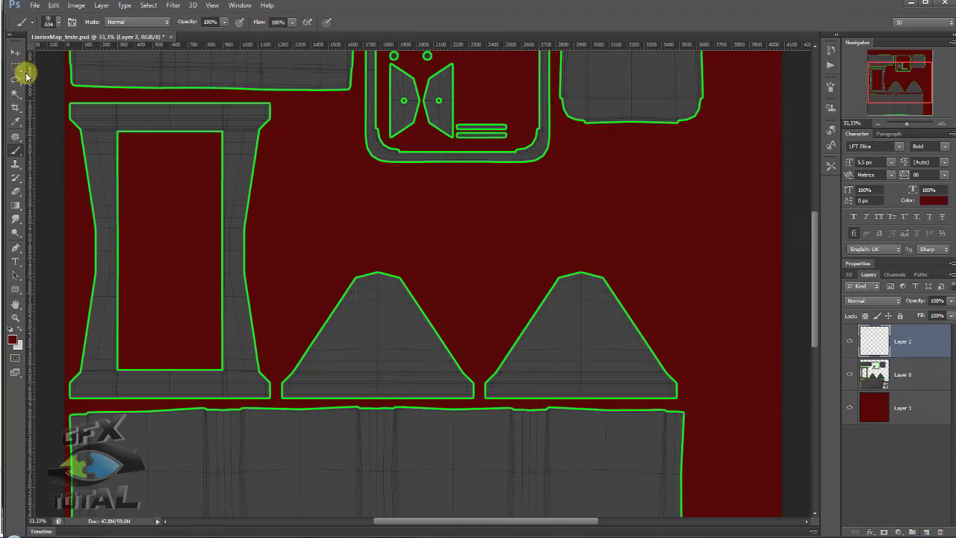
{"action": "left_click", "coordinate": [54, 22]}
{"action": "left_click", "coordinate": [165, 41]}
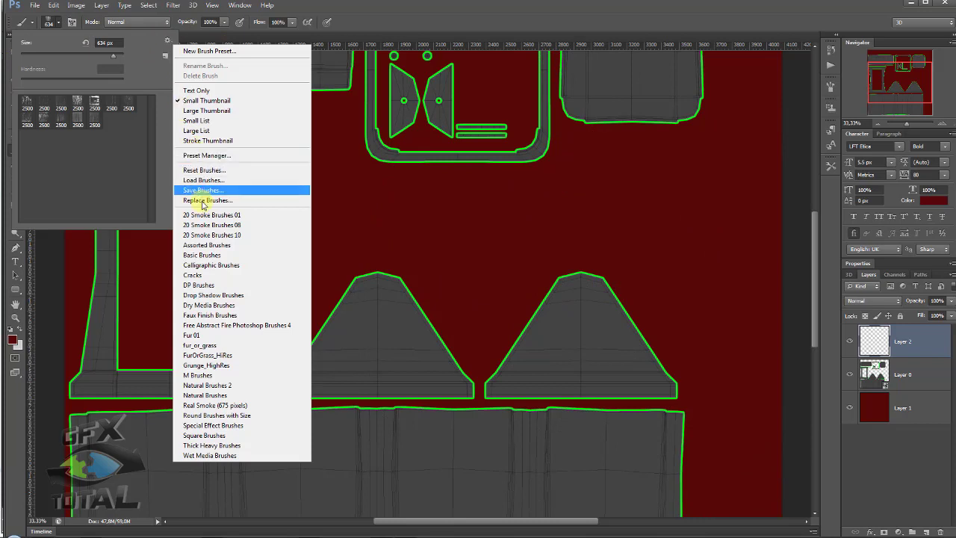
{"action": "left_click", "coordinate": [205, 255]}
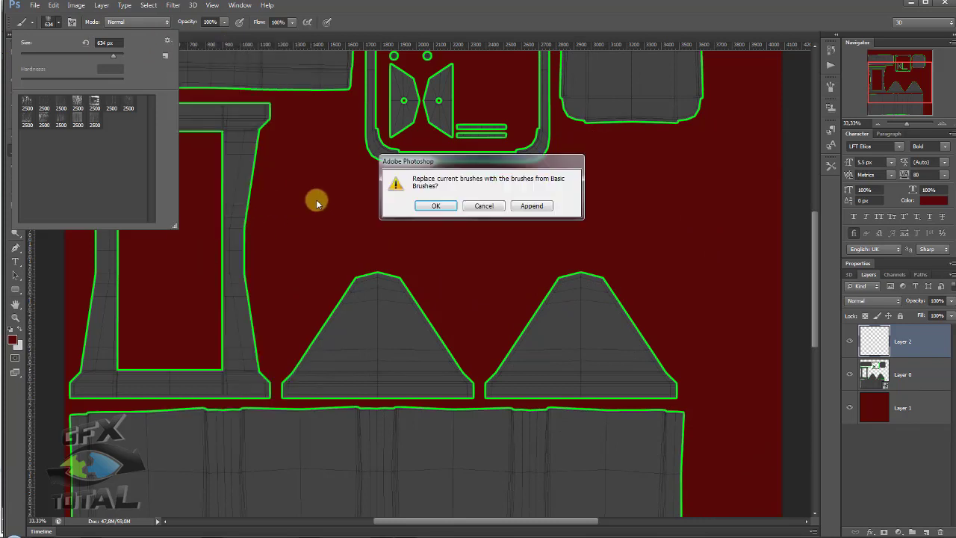
{"action": "left_click", "coordinate": [436, 207]}
{"action": "right_click_drag", "start_coordinate": [601, 307], "coordinate": [631, 319], "text": "alt"}
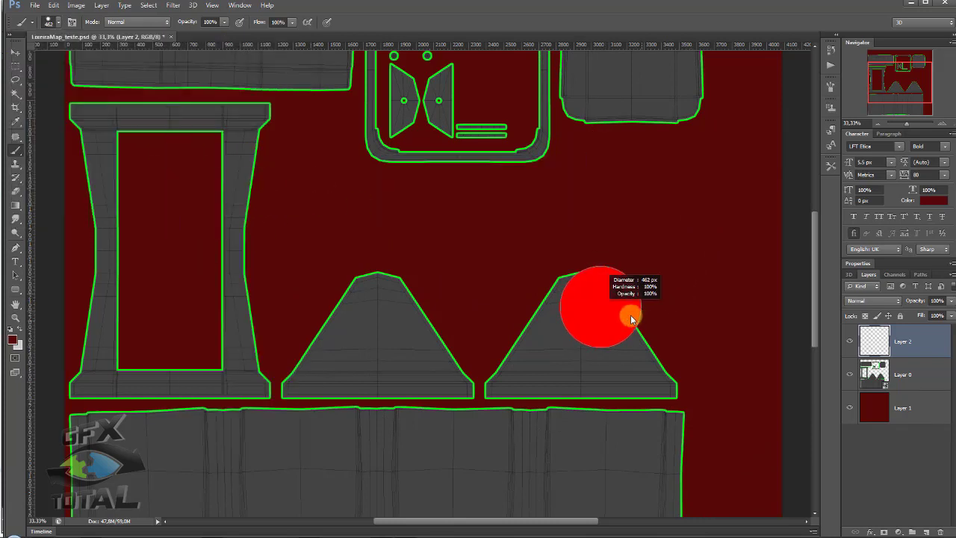
{"action": "left_click_drag", "start_coordinate": [647, 306], "coordinate": [623, 324]}
{"action": "key", "text": "ctrl+z"}
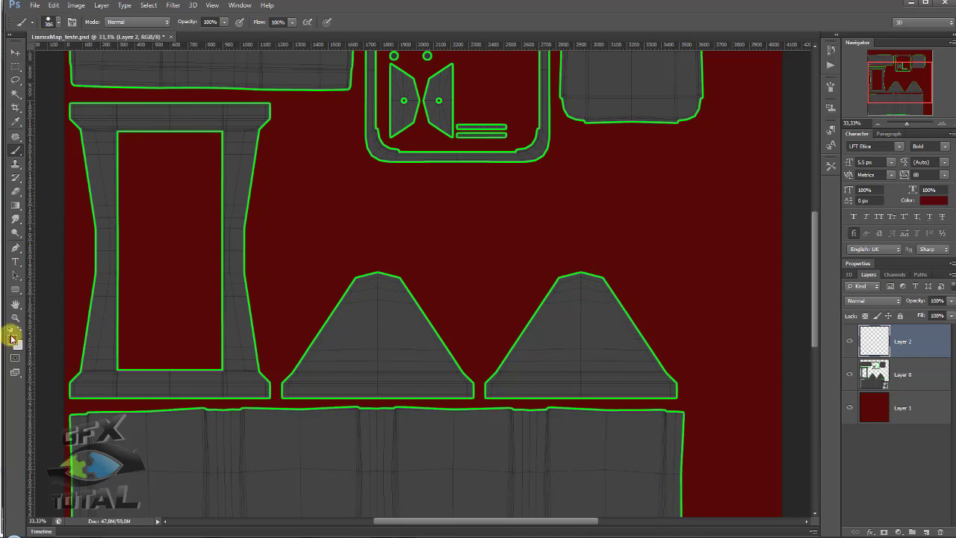
Paint a bright green stroke across the right-hand triangle piece
{"action": "left_click", "coordinate": [12, 338]}
{"action": "left_click", "coordinate": [850, 247]}
{"action": "left_click_drag", "start_coordinate": [823, 203], "coordinate": [863, 156]}
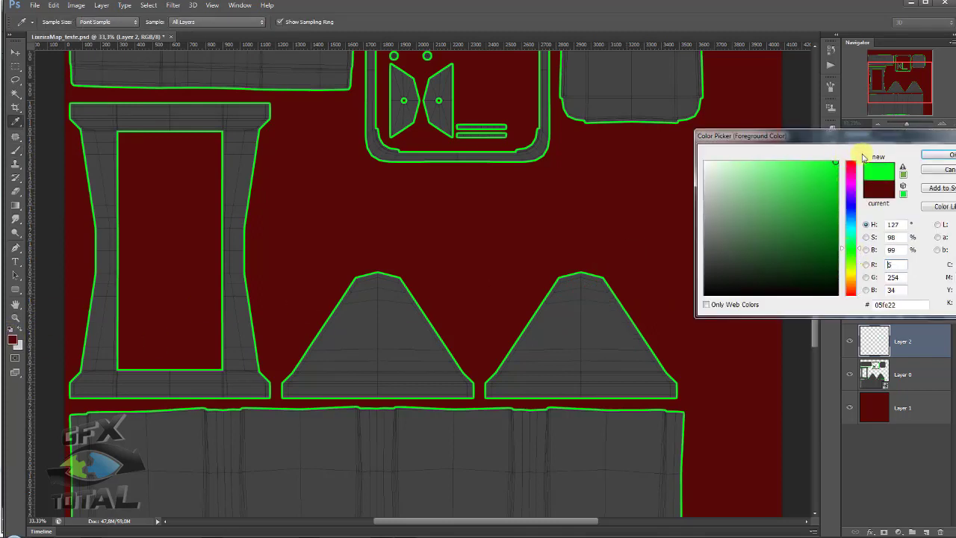
{"action": "left_click", "coordinate": [951, 154]}
{"action": "left_click_drag", "start_coordinate": [677, 249], "coordinate": [646, 271]}
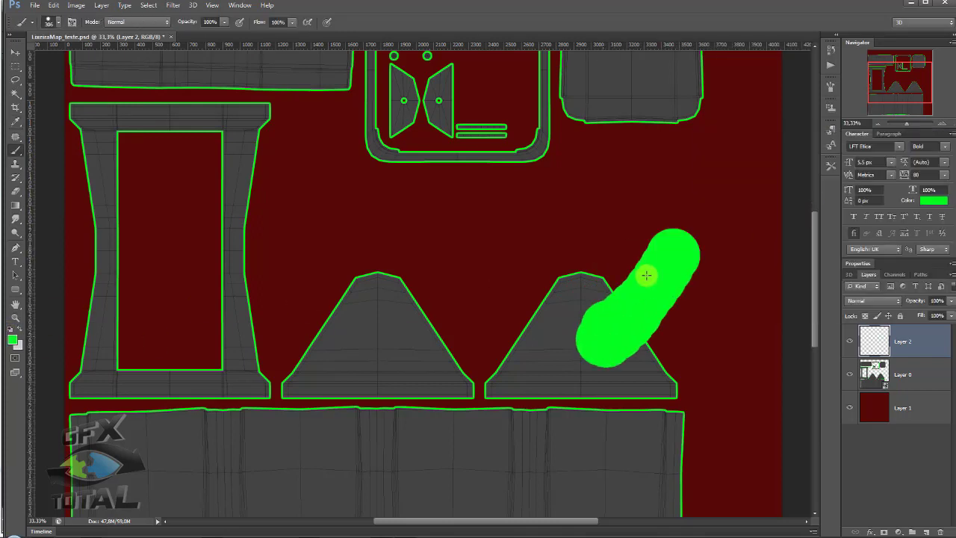
{"action": "left_click_drag", "start_coordinate": [720, 337], "coordinate": [619, 243]}
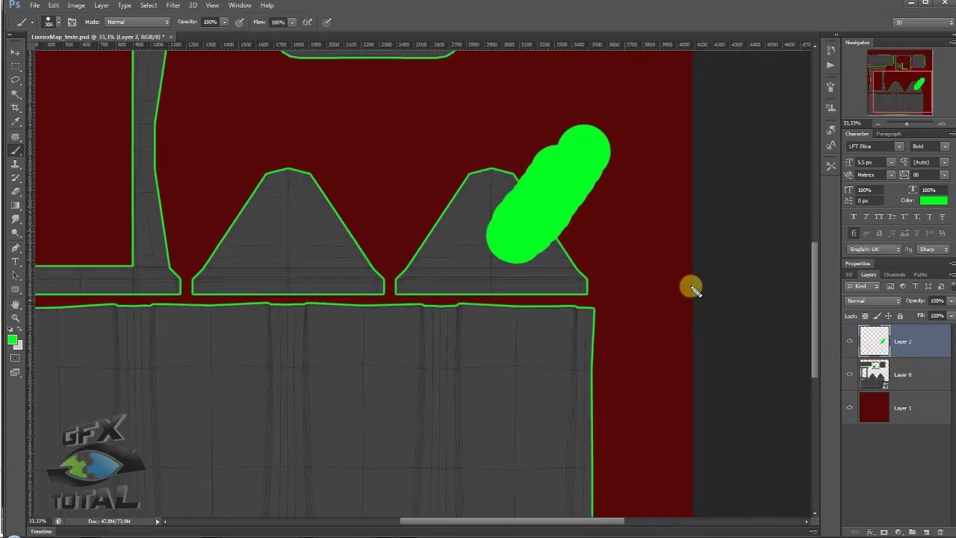
{"action": "left_click_drag", "start_coordinate": [905, 351], "coordinate": [907, 388]}
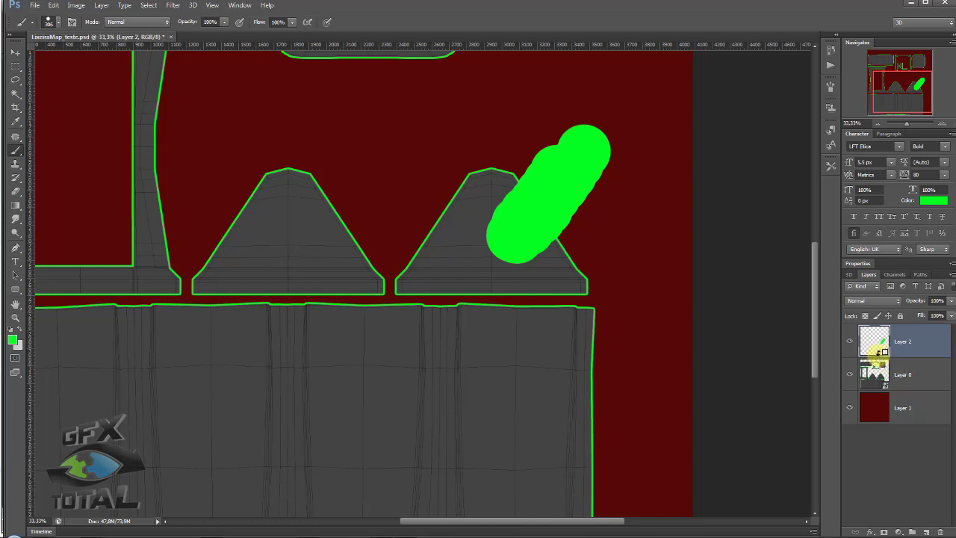
Clip Layer 2 to Layer 0, toggling the clipping mask off and on to compare
{"action": "left_click", "coordinate": [877, 355], "text": "alt"}
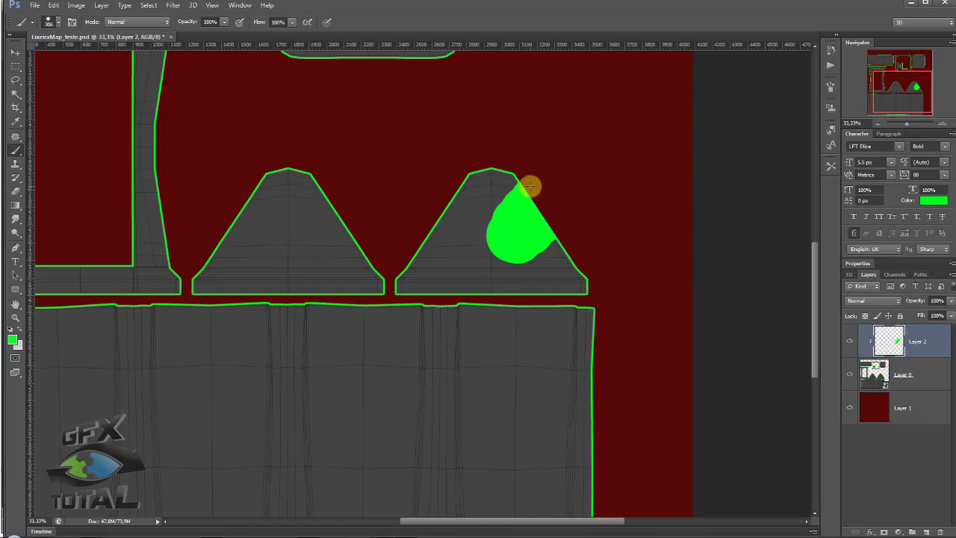
{"action": "left_click", "coordinate": [877, 359], "text": "alt"}
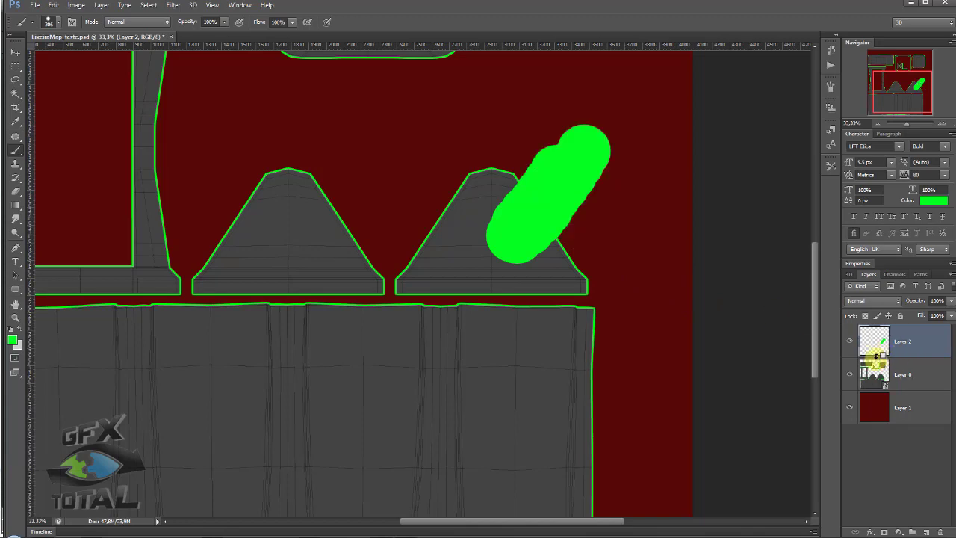
{"action": "left_click", "coordinate": [876, 358], "text": "alt"}
{"action": "left_click", "coordinate": [878, 357], "text": "alt"}
{"action": "left_click", "coordinate": [877, 357], "text": "alt"}
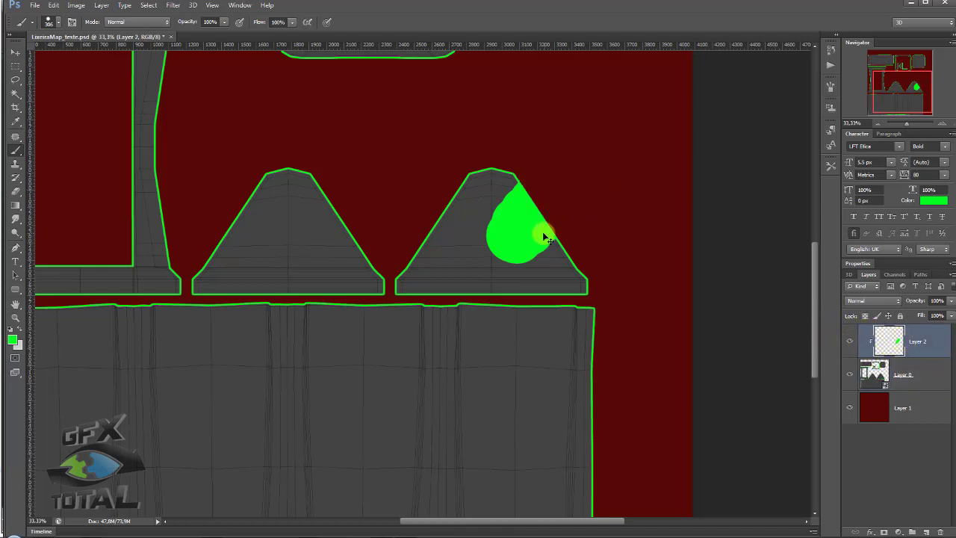
Move Layer 2's green paint onto the triangle UV piece and commit the transform
{"action": "key", "text": "ctrl+t"}
{"action": "mouse_move", "coordinate": [522, 234]}
{"action": "left_mouse_down"}
{"action": "mouse_move", "coordinate": [441, 300]}
{"action": "mouse_move", "coordinate": [348, 329]}
{"action": "mouse_move", "coordinate": [437, 435]}
{"action": "mouse_move", "coordinate": [486, 272]}
{"action": "mouse_move", "coordinate": [330, 411]}
{"action": "mouse_move", "coordinate": [466, 392]}
{"action": "mouse_move", "coordinate": [542, 271]}
{"action": "mouse_move", "coordinate": [495, 194]}
{"action": "mouse_move", "coordinate": [498, 233]}
{"action": "mouse_move", "coordinate": [518, 191]}
{"action": "mouse_move", "coordinate": [444, 192]}
{"action": "mouse_move", "coordinate": [552, 277]}
{"action": "mouse_move", "coordinate": [453, 186]}
{"action": "mouse_move", "coordinate": [544, 236]}
{"action": "mouse_move", "coordinate": [527, 212]}
{"action": "left_mouse_up"}
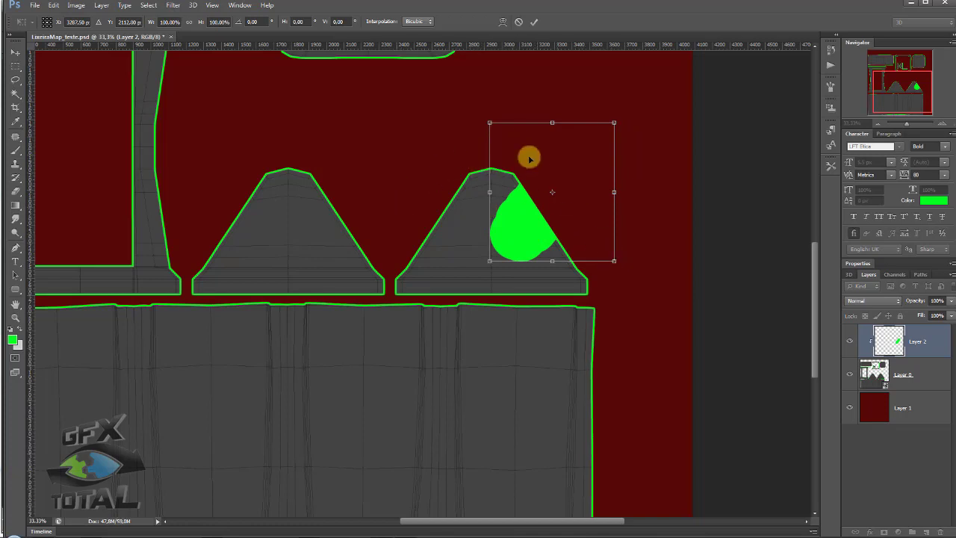
{"action": "mouse_move", "coordinate": [525, 237]}
{"action": "left_mouse_down"}
{"action": "mouse_move", "coordinate": [491, 202]}
{"action": "mouse_move", "coordinate": [559, 277]}
{"action": "mouse_move", "coordinate": [518, 239]}
{"action": "left_mouse_up"}
{"action": "double_click", "coordinate": [583, 243]}
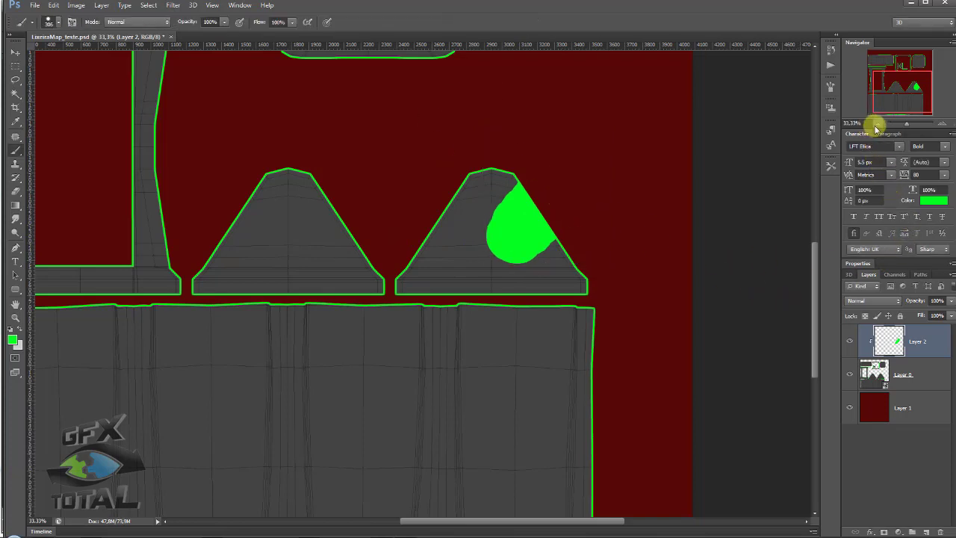
Zoom out to the whole texture and delete the green test paint from Layer 2
{"action": "left_click", "coordinate": [876, 126]}
{"action": "left_click", "coordinate": [872, 124]}
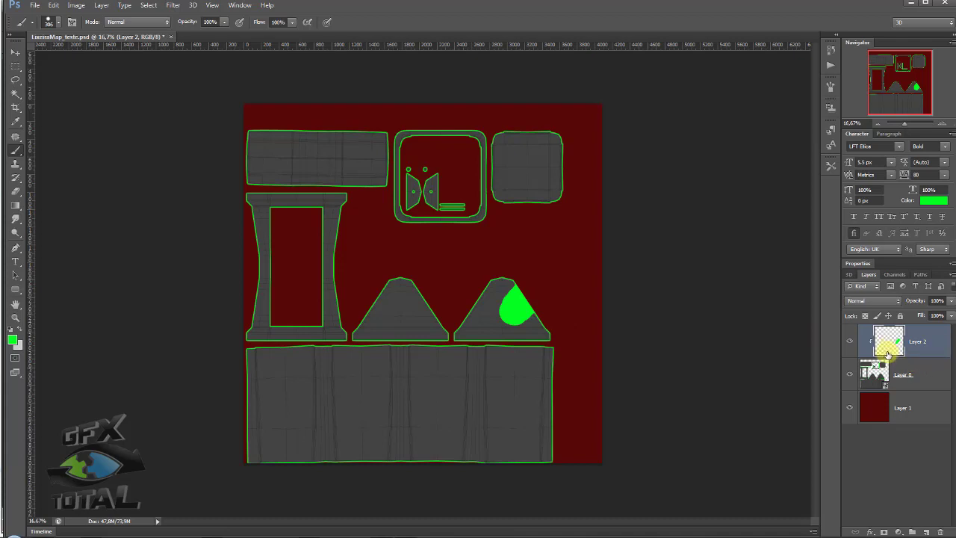
{"action": "key", "text": "Delete"}
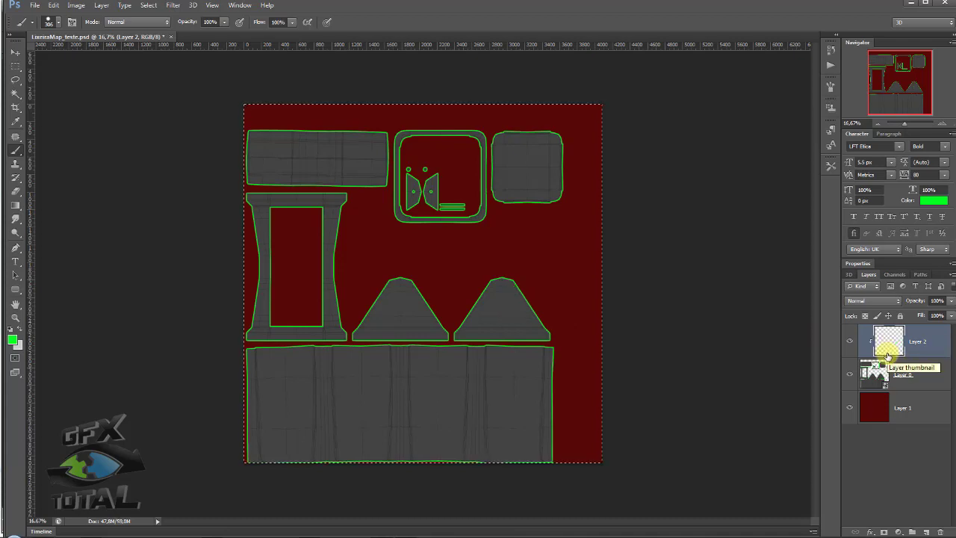
Deselect, set the foreground colour to dark green #17551f, and fill all of Layer 2 with it
{"action": "key", "text": "ctrl+d"}
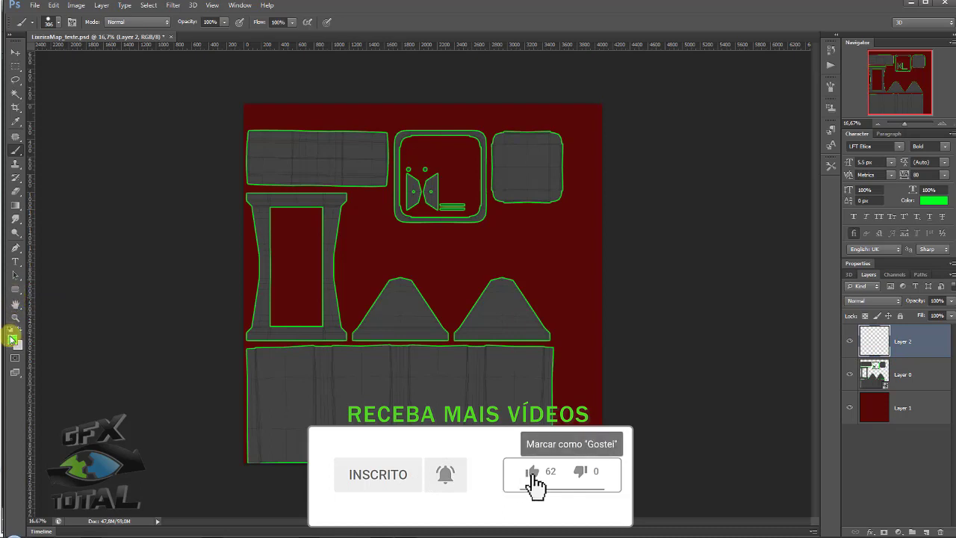
{"action": "left_click", "coordinate": [12, 339]}
{"action": "left_click", "coordinate": [790, 252]}
{"action": "left_click_drag", "start_coordinate": [790, 251], "coordinate": [806, 245]}
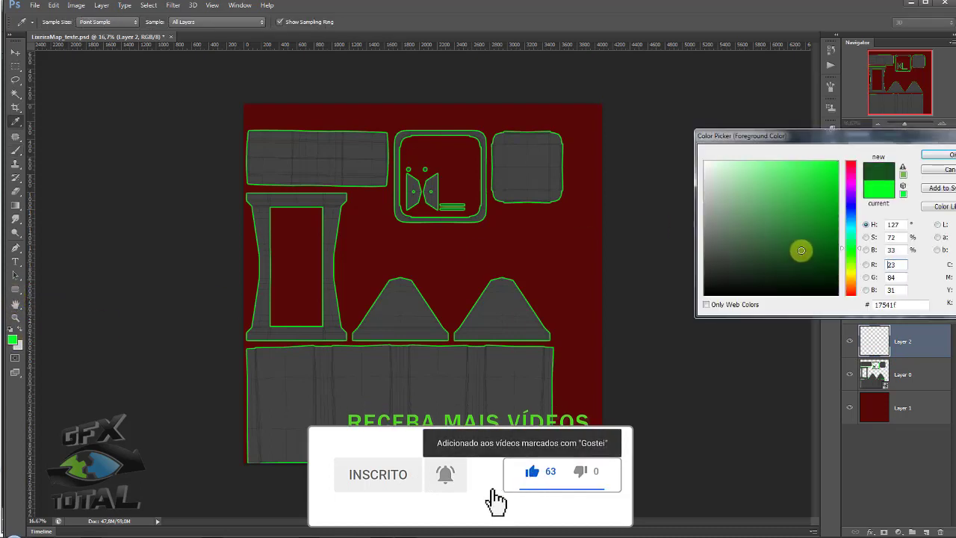
{"action": "left_click", "coordinate": [943, 157]}
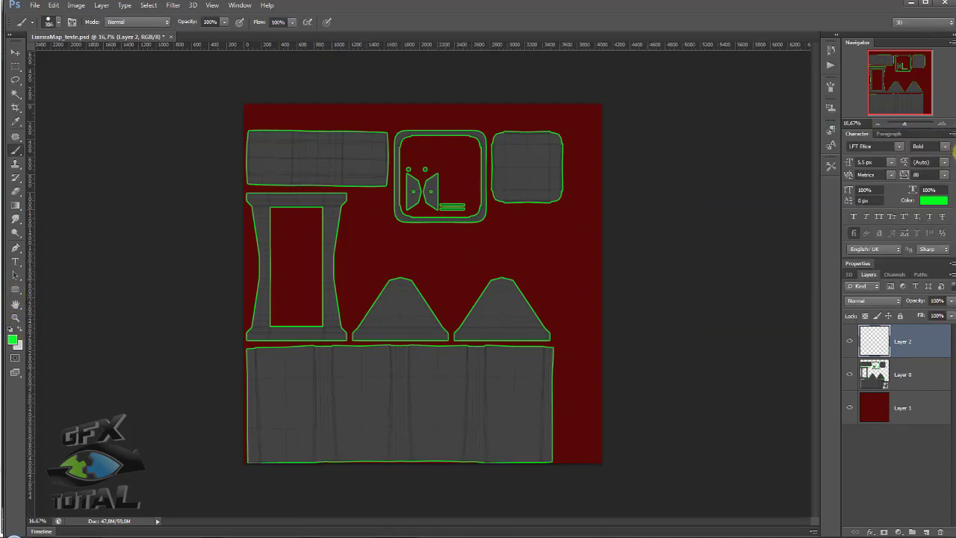
{"action": "key", "text": "alt+BackSpace"}
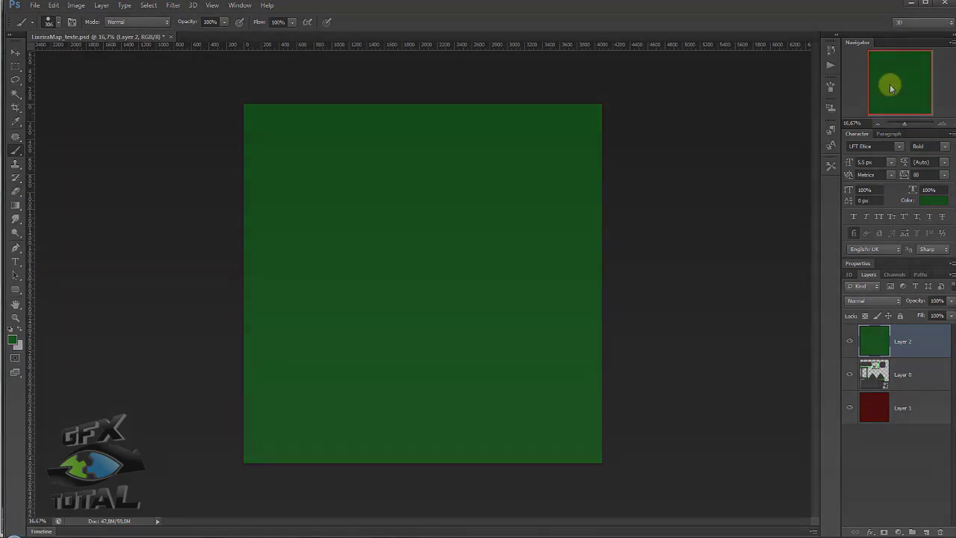